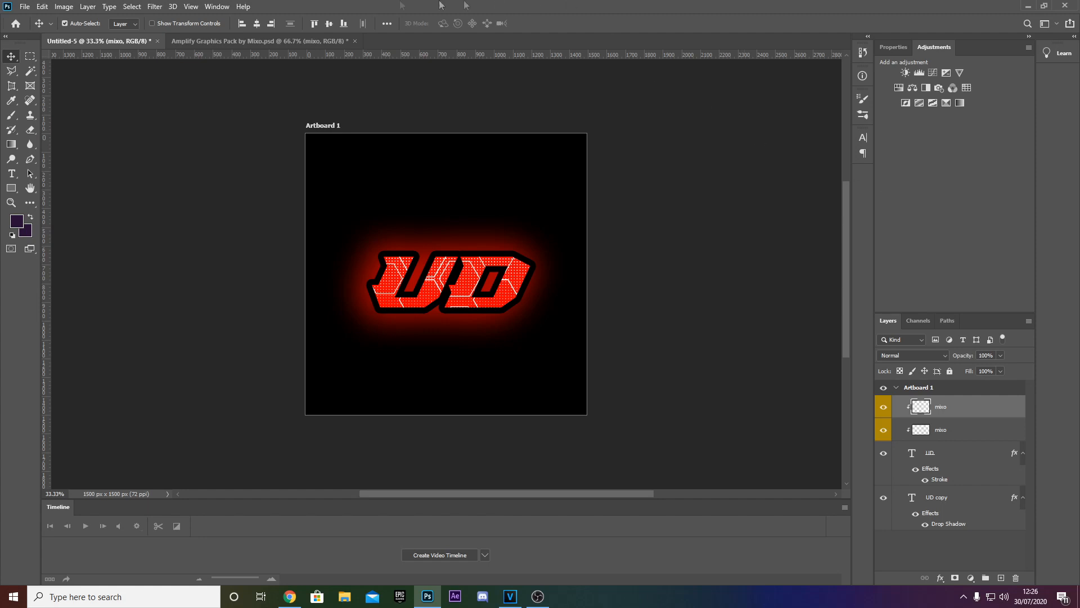
- Switch to Chrome and open dafont.com in a new browser tab
click(341, 41)
click(112, 41)
click(290, 597)
click(152, 9)
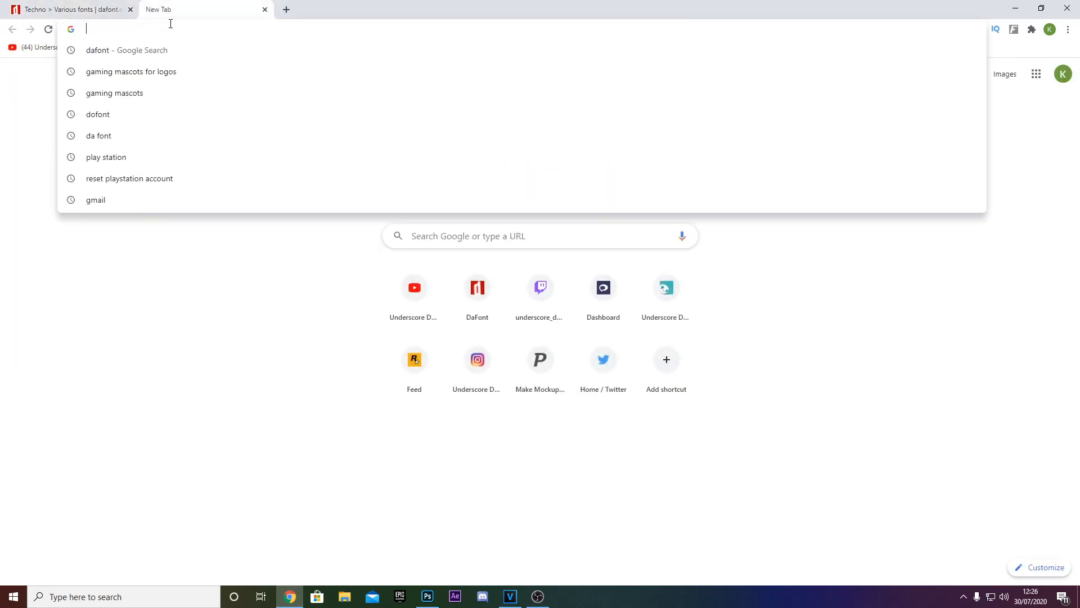
text(dafont.com)
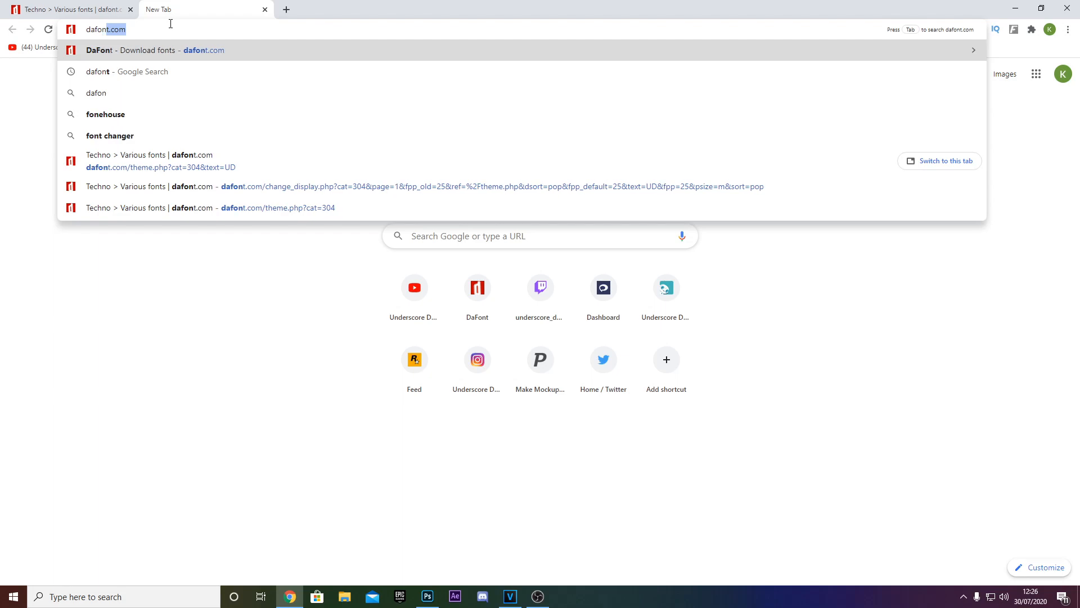
key(Return)
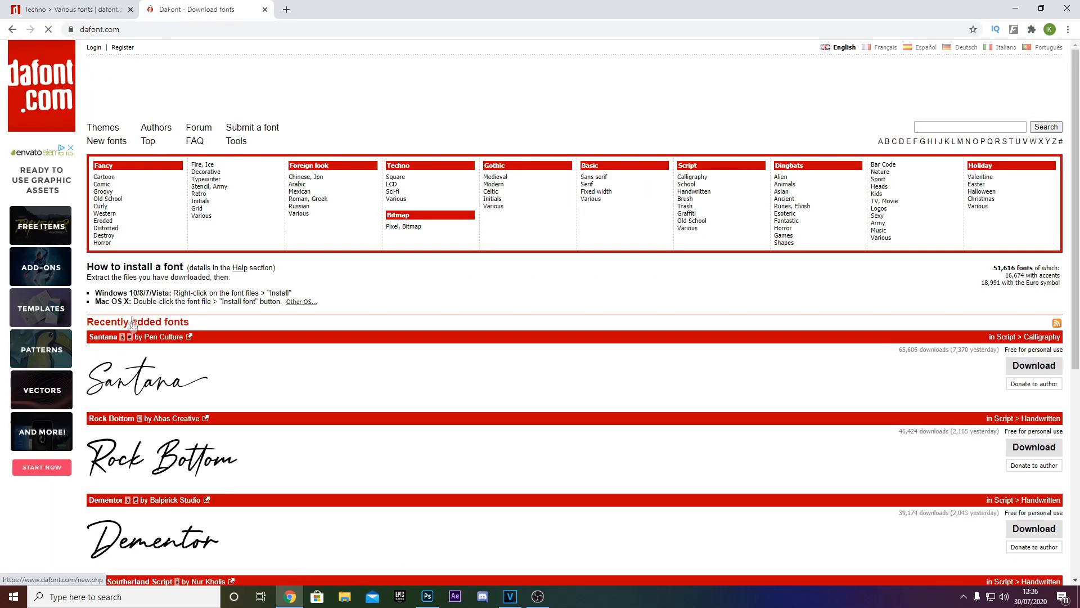
- Show the Various fonts in dafont's Techno category
click(308, 214)
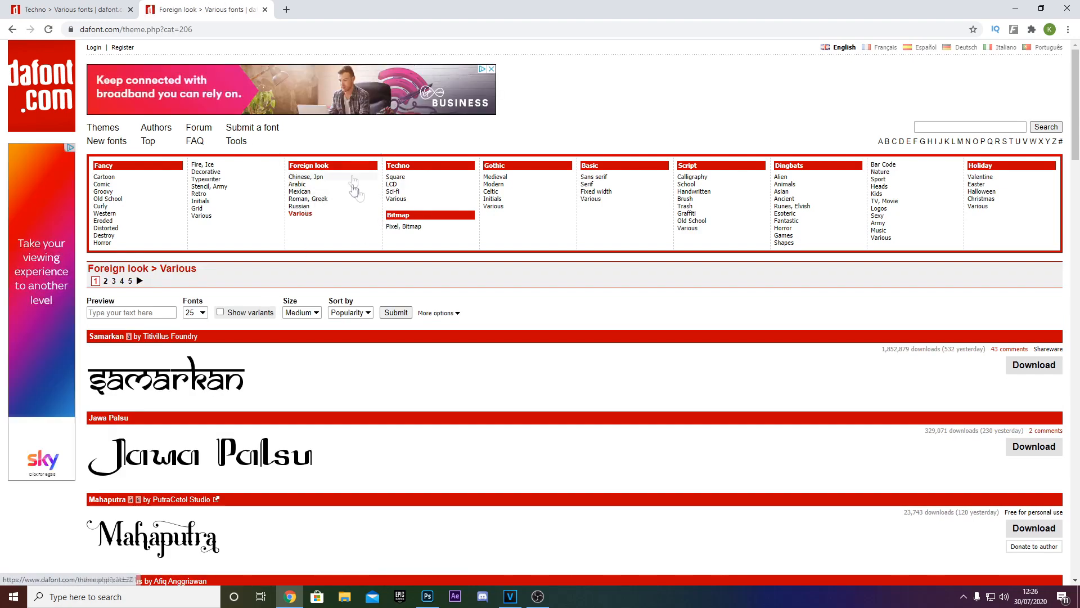
click(397, 198)
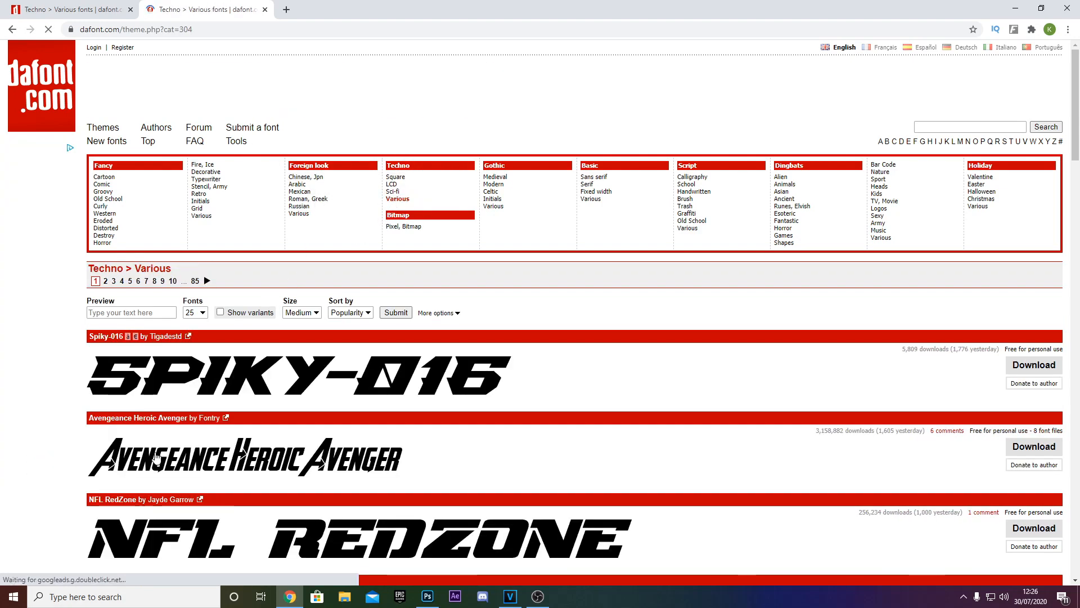
scroll(308, 435, down, 3)
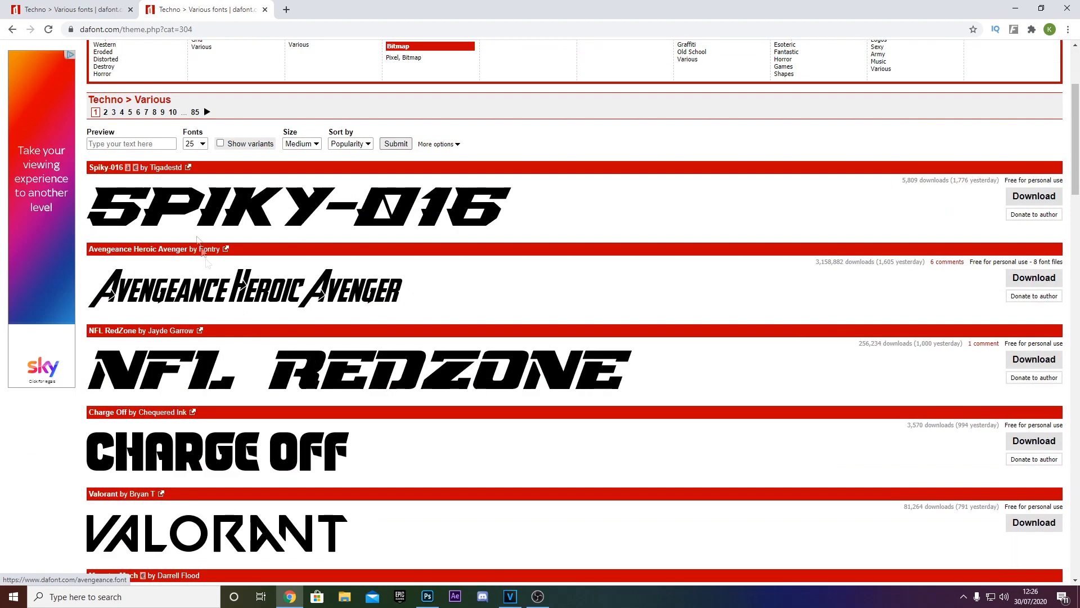
- Set the font preview text to UD for the Techno > Various list
click(120, 144)
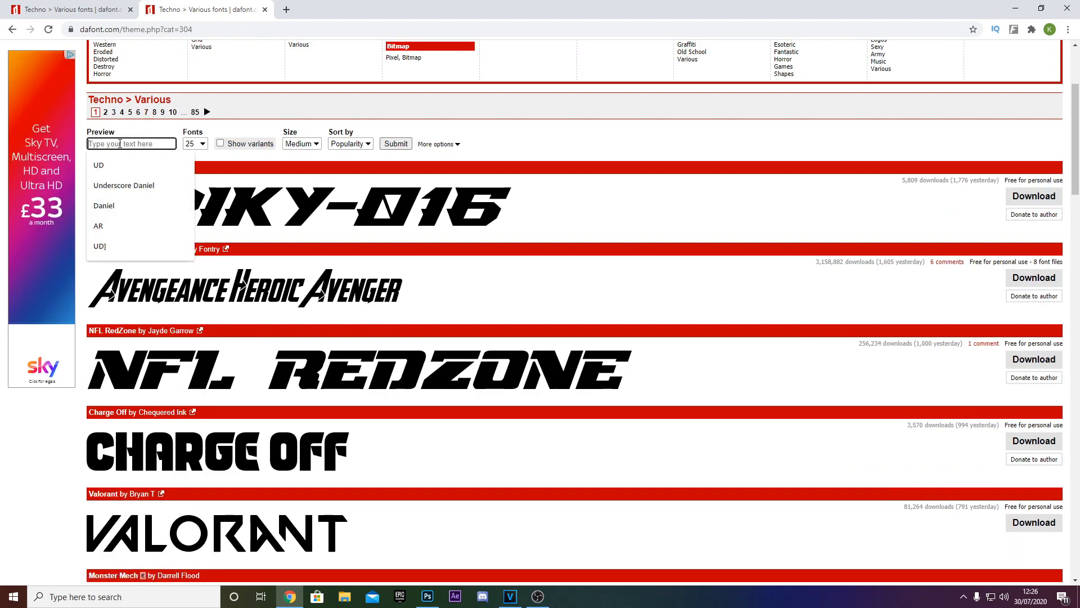
text(daniekl)
key(Return)
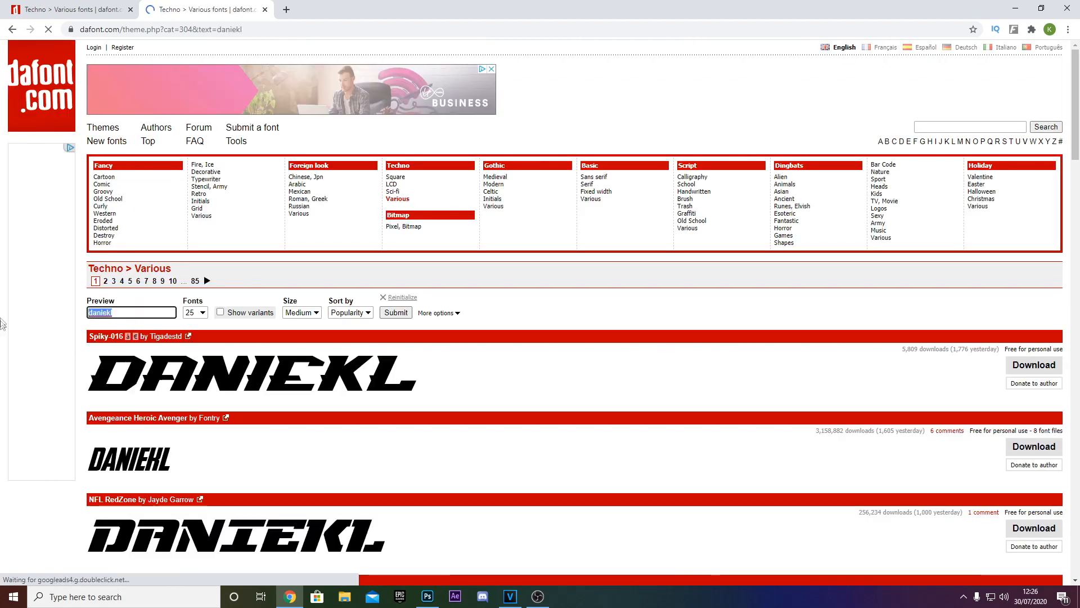
text(UD)
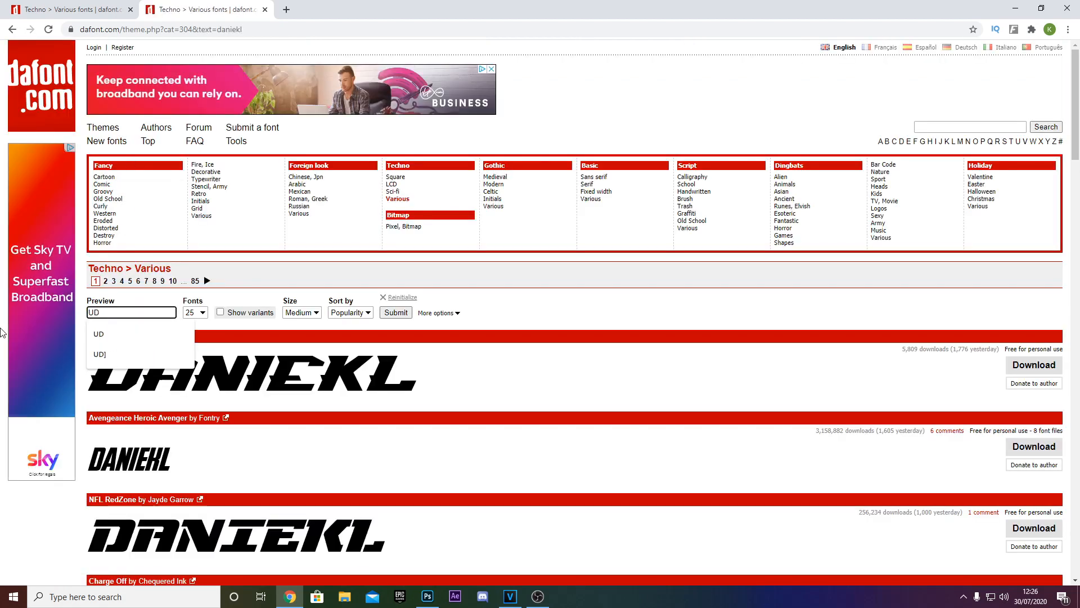
key(Return)
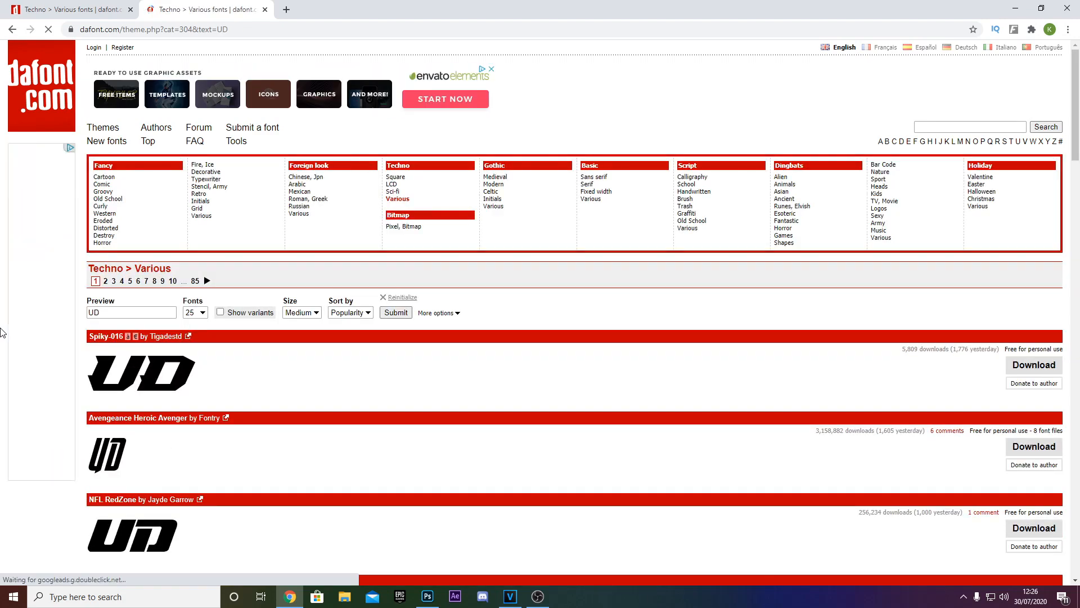
- Compare the UD previews in the font list, then download the Spiky-016 font and open its archive
scroll(251, 306, down, 7)
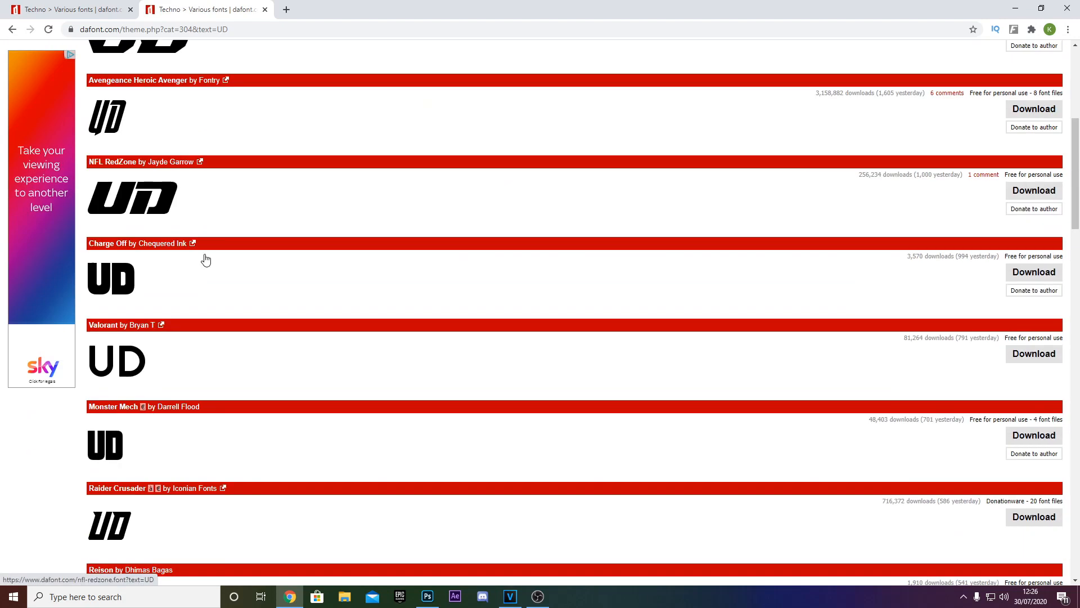
scroll(206, 259, down, 8)
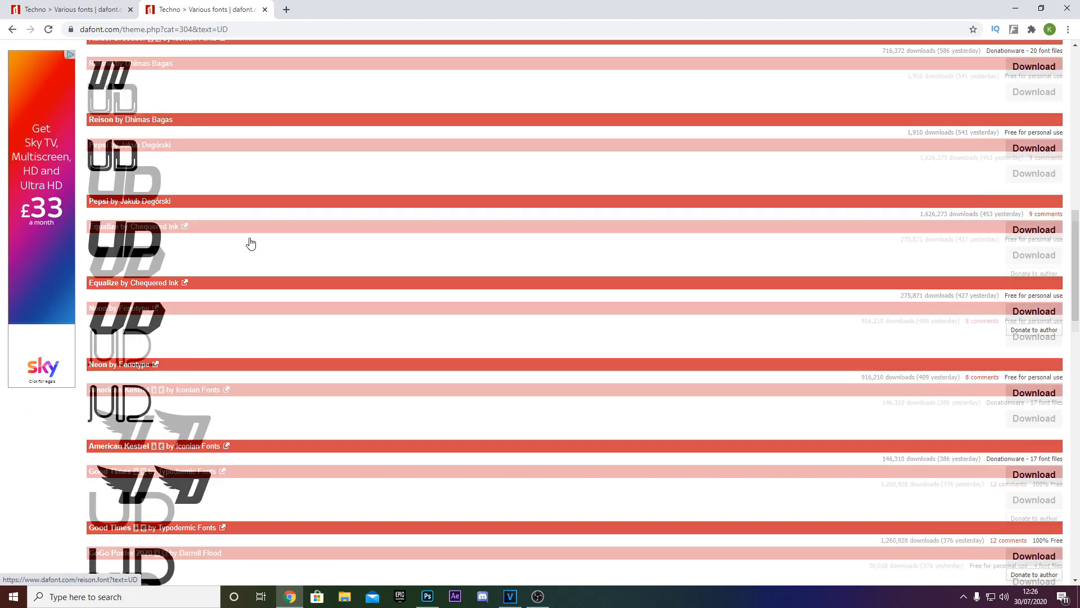
scroll(251, 243, down, 9)
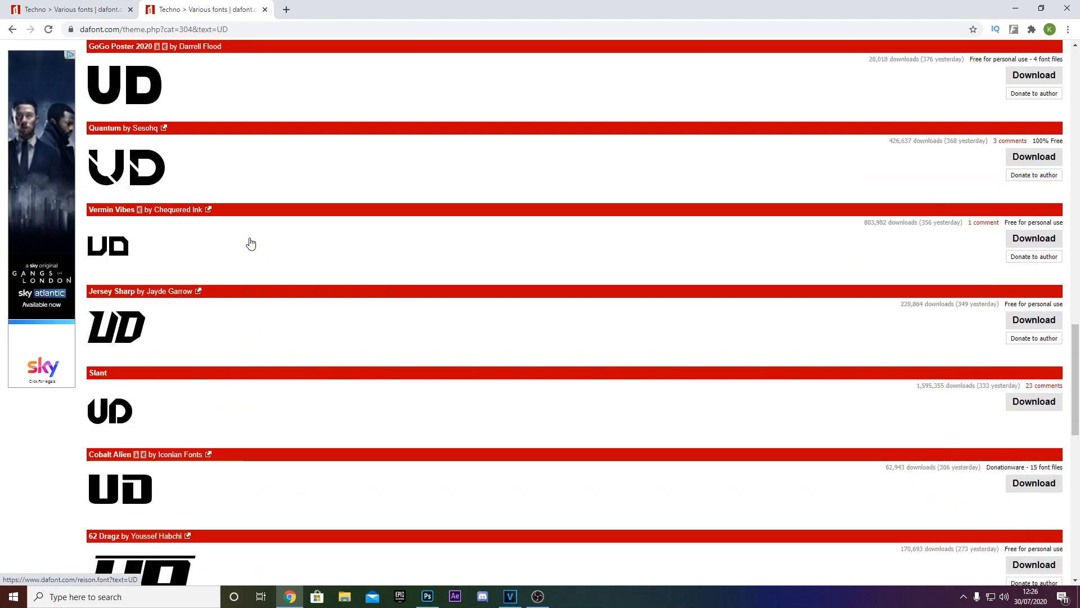
scroll(251, 243, down, 4)
scroll(251, 244, up, 13)
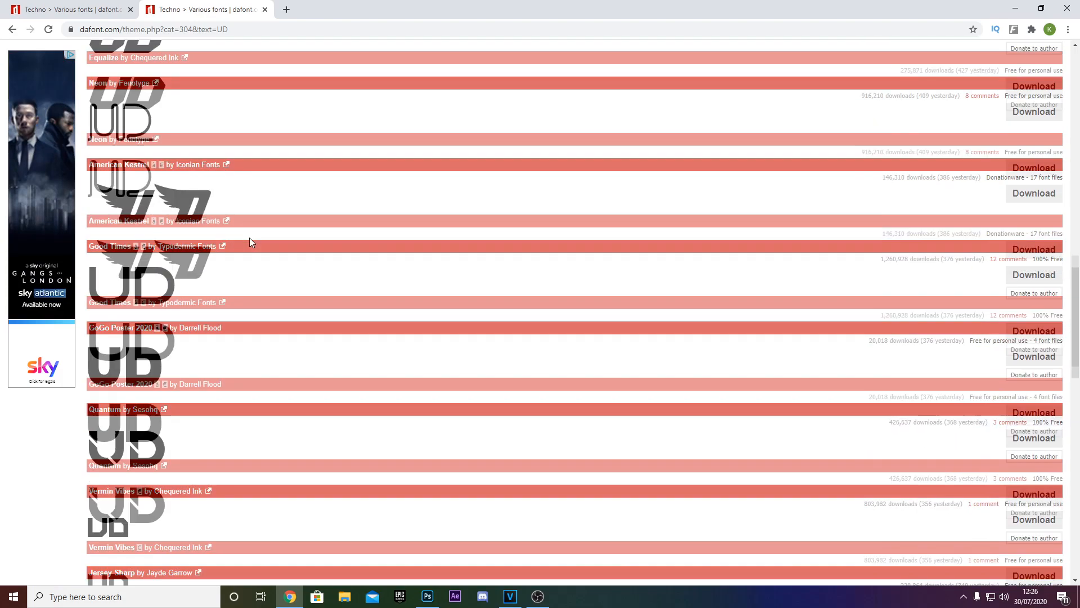
scroll(251, 243, up, 15)
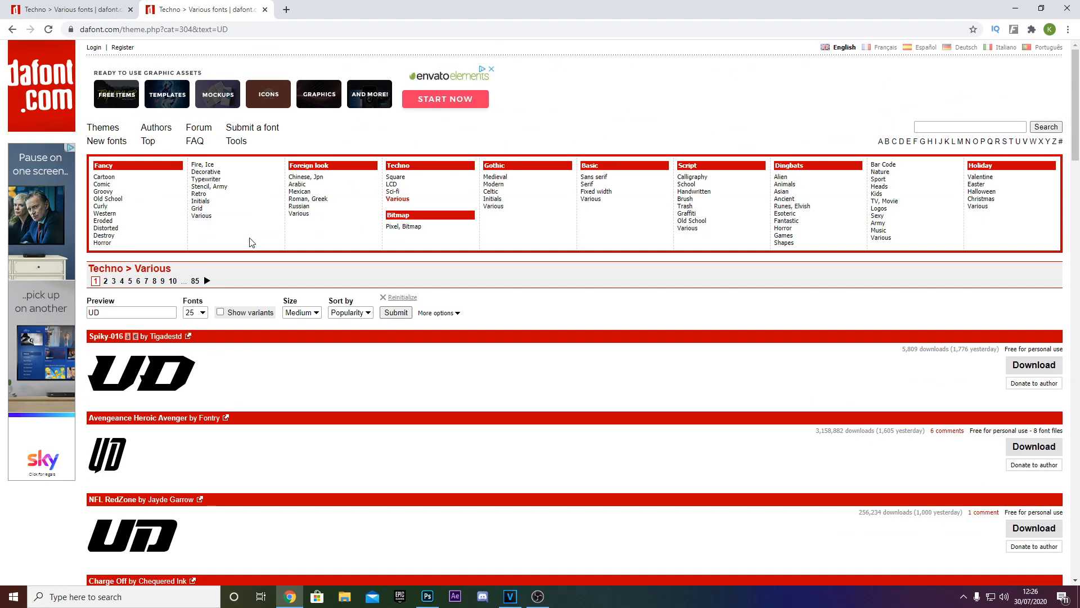
click(1034, 365)
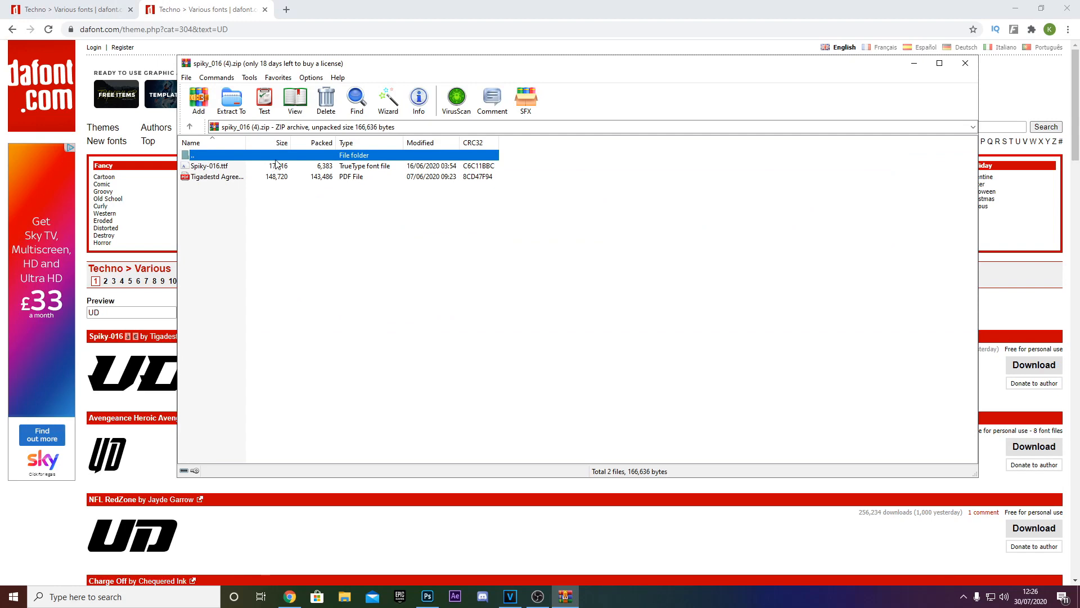
- Start installing Spiky-016.ttf from the archive, decline replacing the existing copy, and close the font preview
double_click(219, 167)
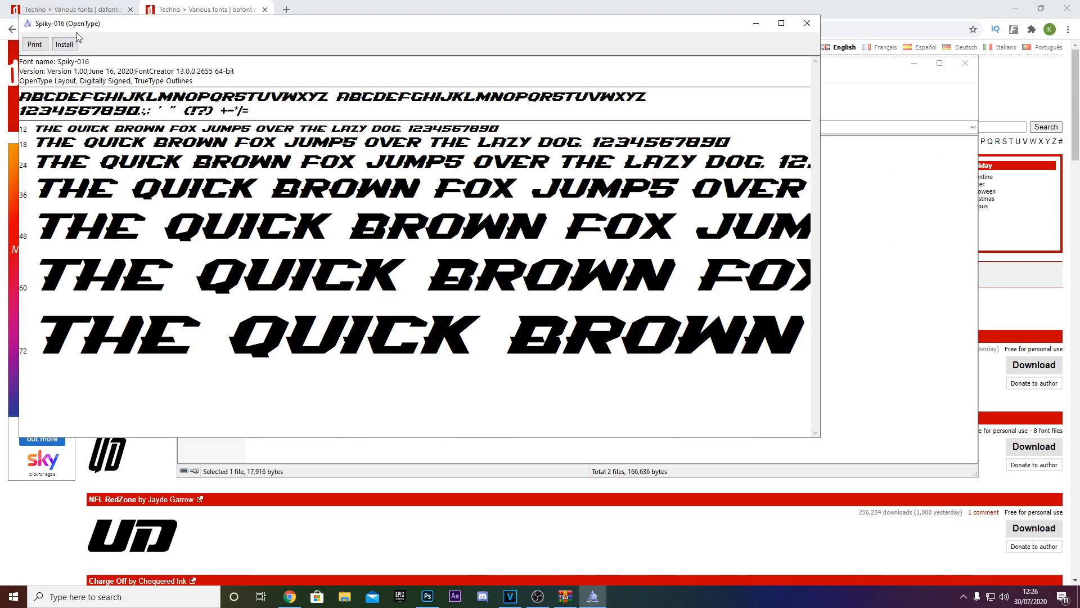
click(74, 52)
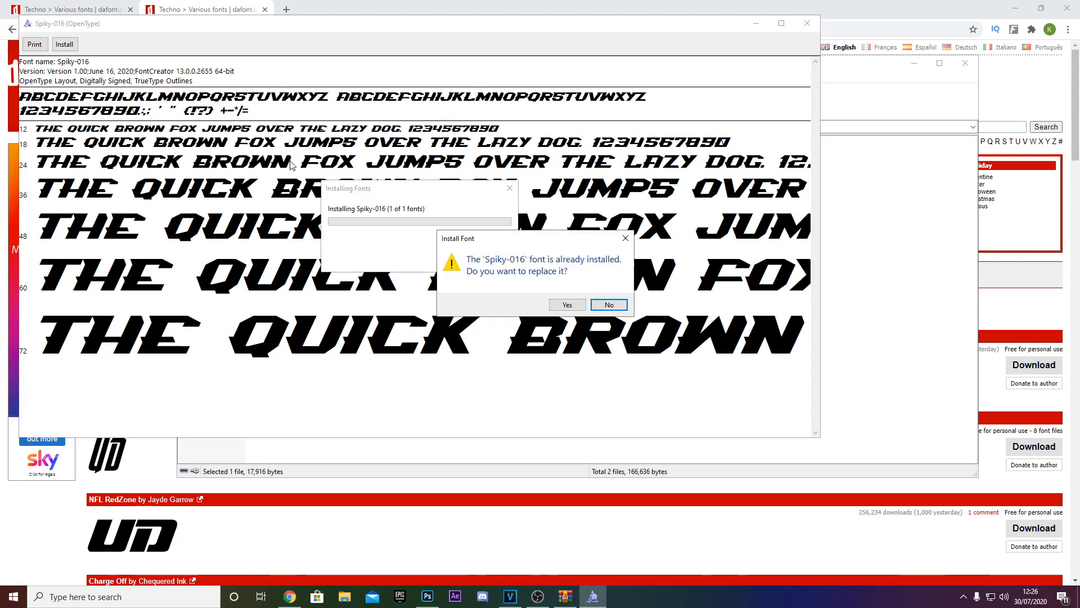
click(609, 305)
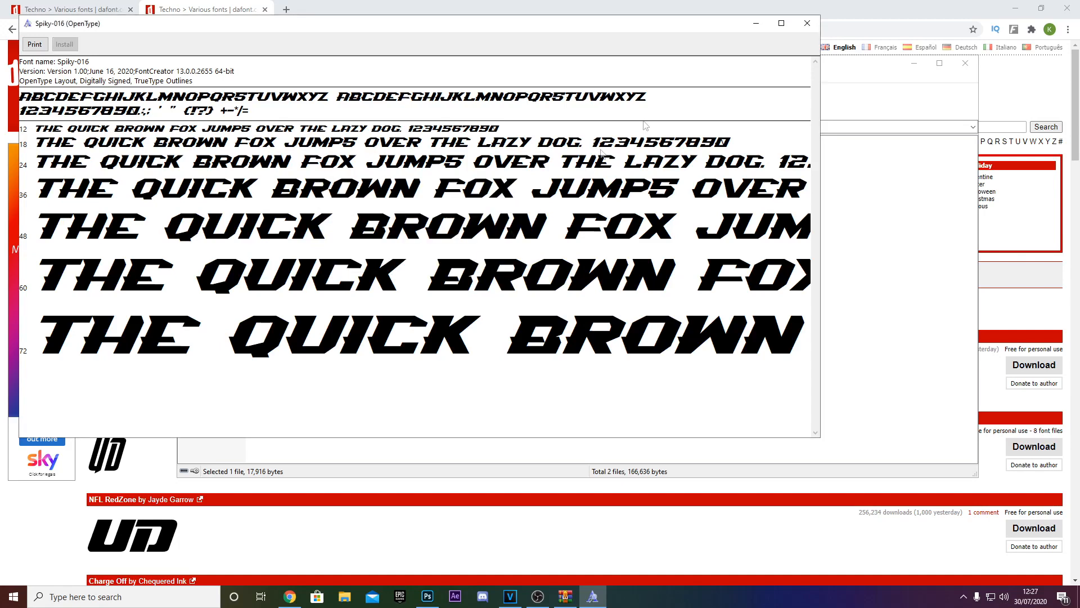
click(808, 23)
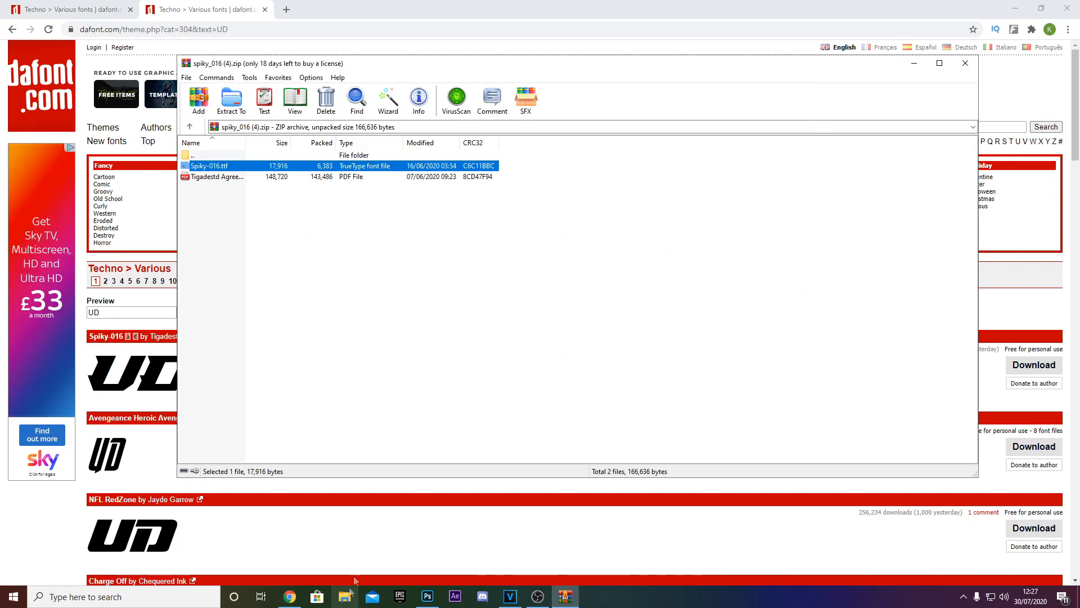
- Switch to Photoshop with the finished UD logo document in view
click(427, 595)
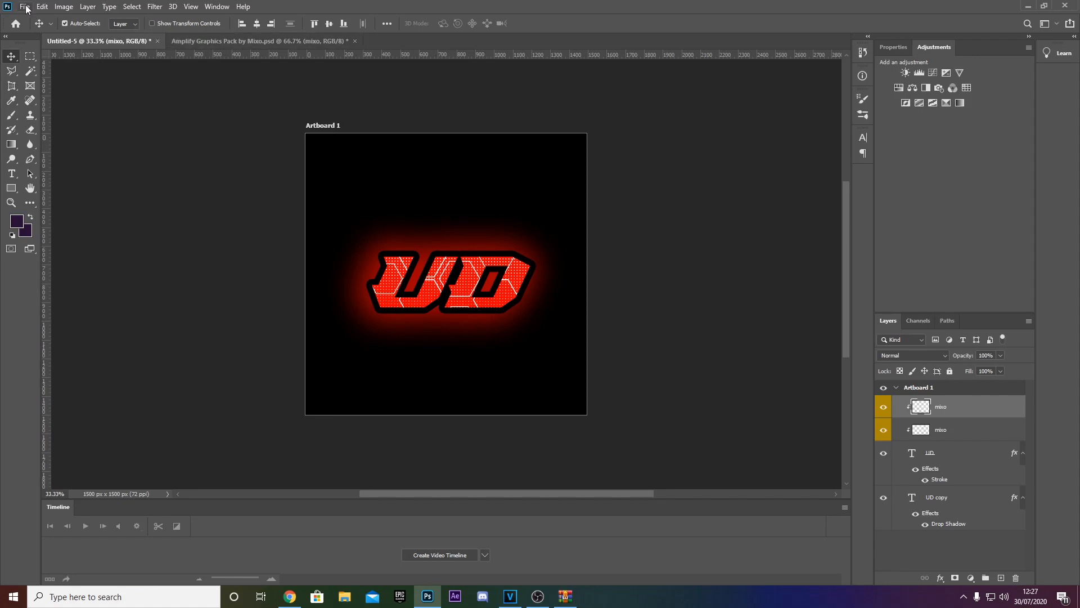
click(25, 7)
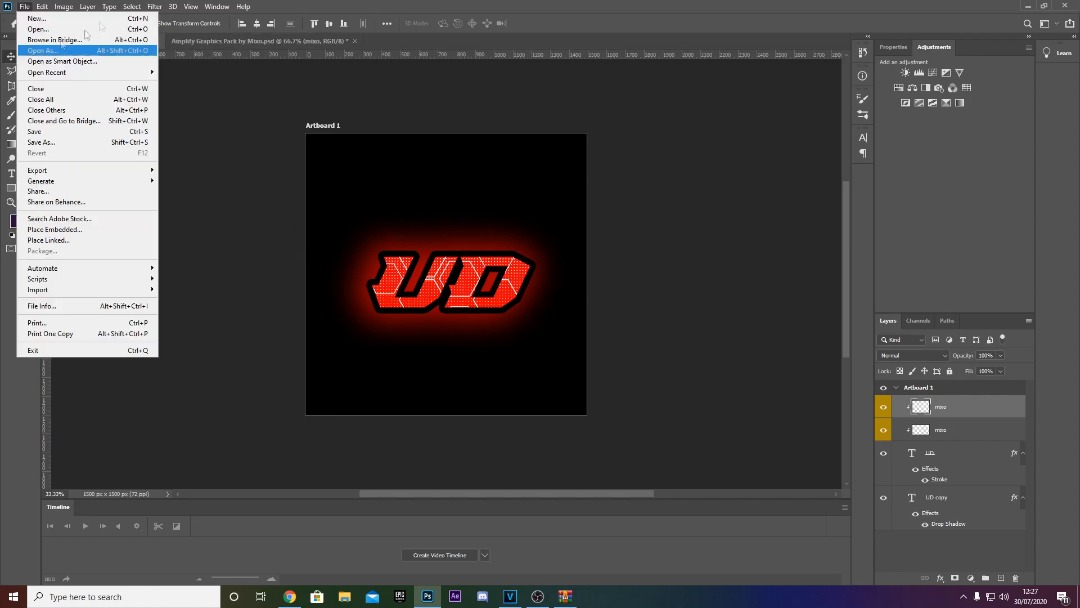
click(249, 407)
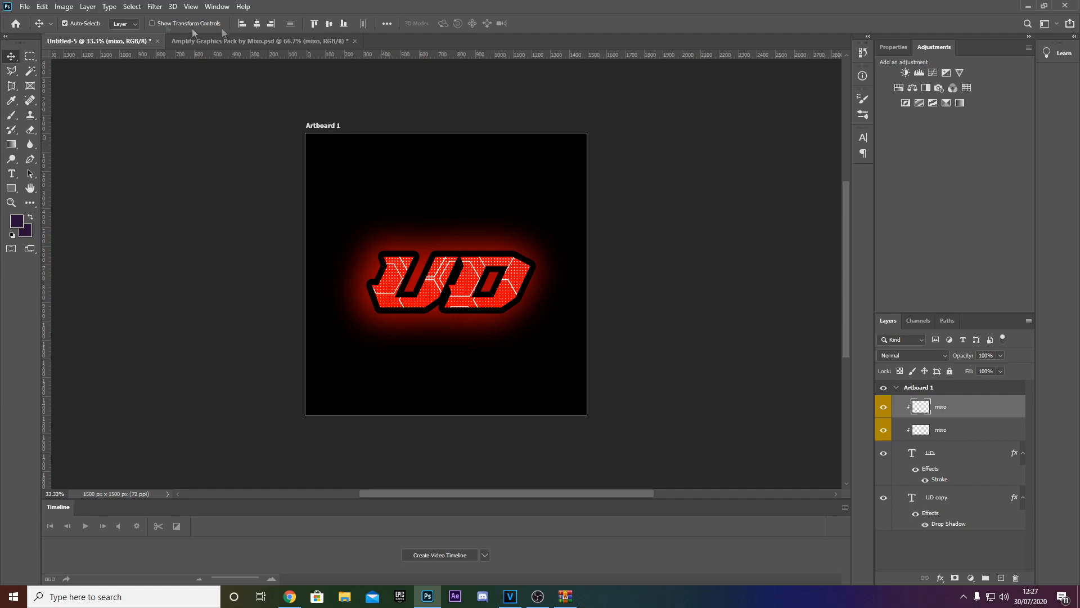
- Examine what the two mixo layers add to the UD logo by hiding and showing them again
click(884, 407)
click(884, 430)
click(883, 430)
click(884, 407)
- Start a new document from the recent 1500 x 1500 px preset, keeping pixels as units and 72 pixels/inch
click(24, 7)
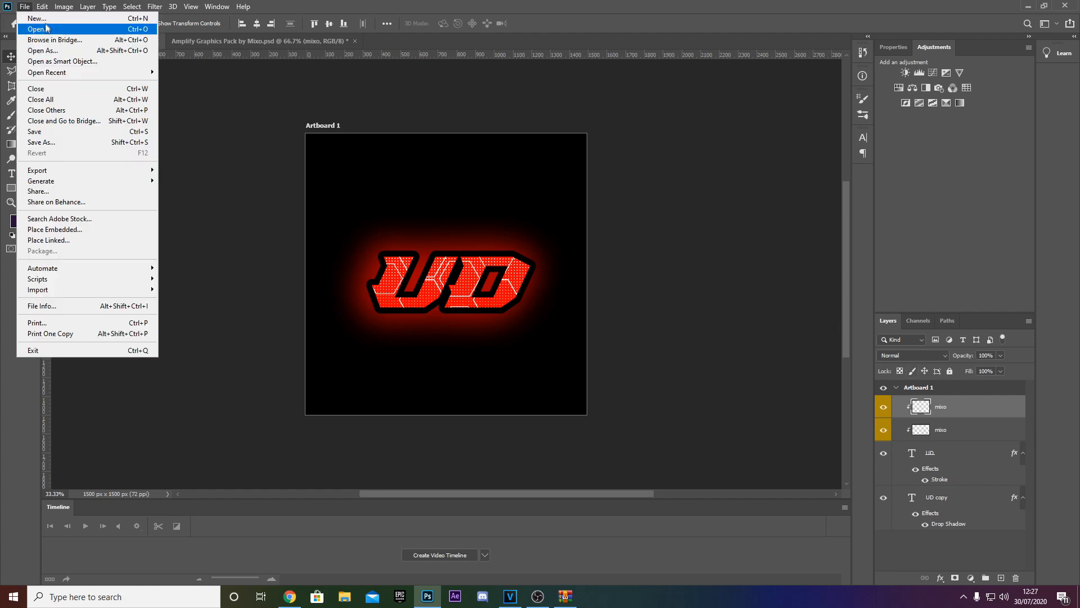
click(35, 18)
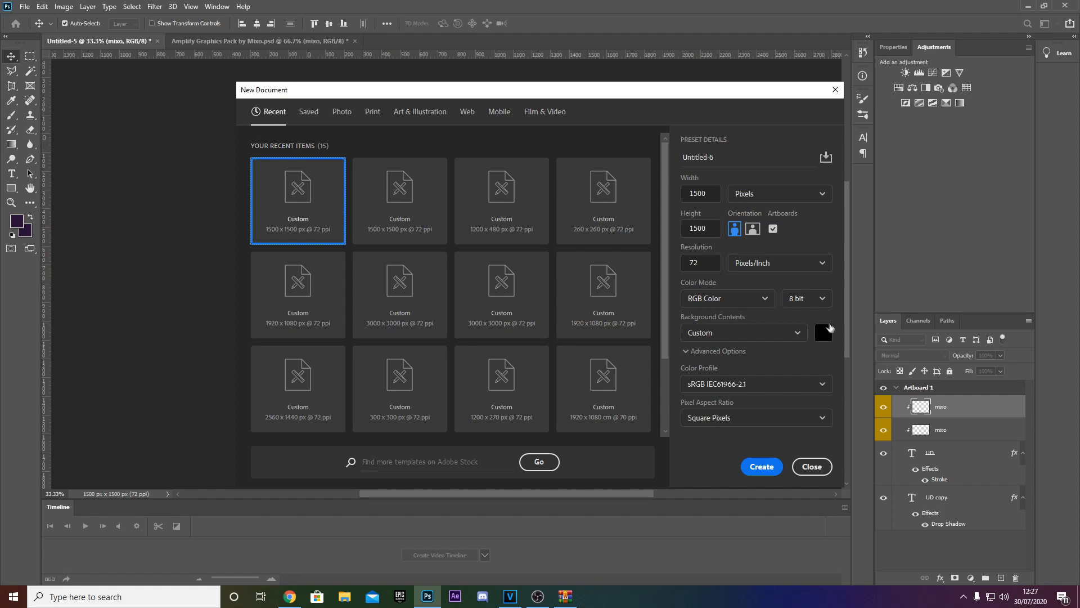
click(398, 191)
click(322, 204)
double_click(711, 195)
double_click(708, 229)
click(783, 197)
click(783, 198)
double_click(688, 261)
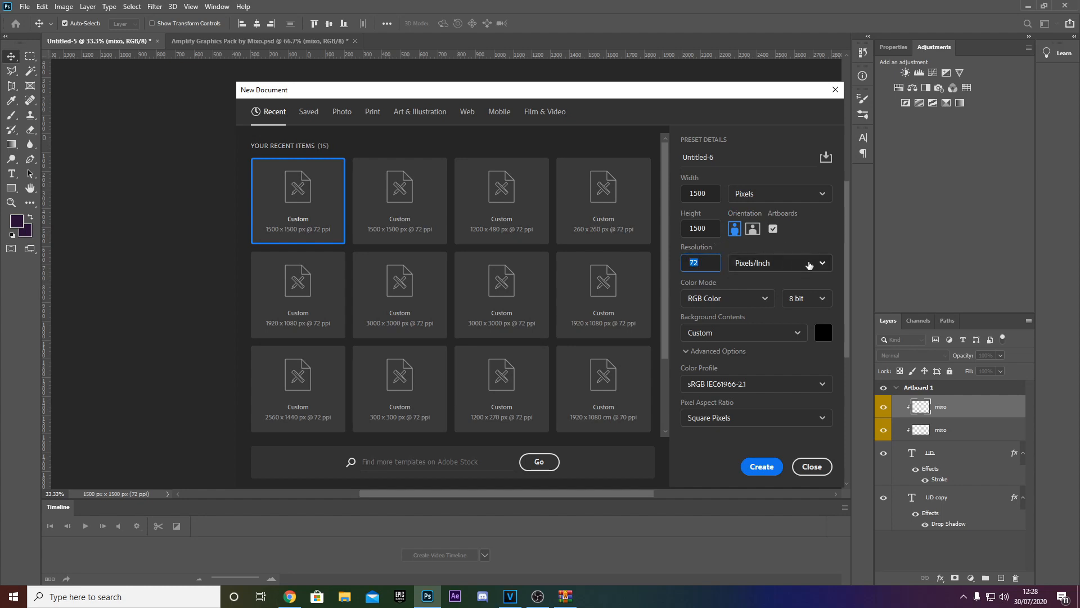
- Confirm black (000000) as the custom background colour and create the new document
click(823, 374)
click(821, 339)
drag(414, 422, 781, 606)
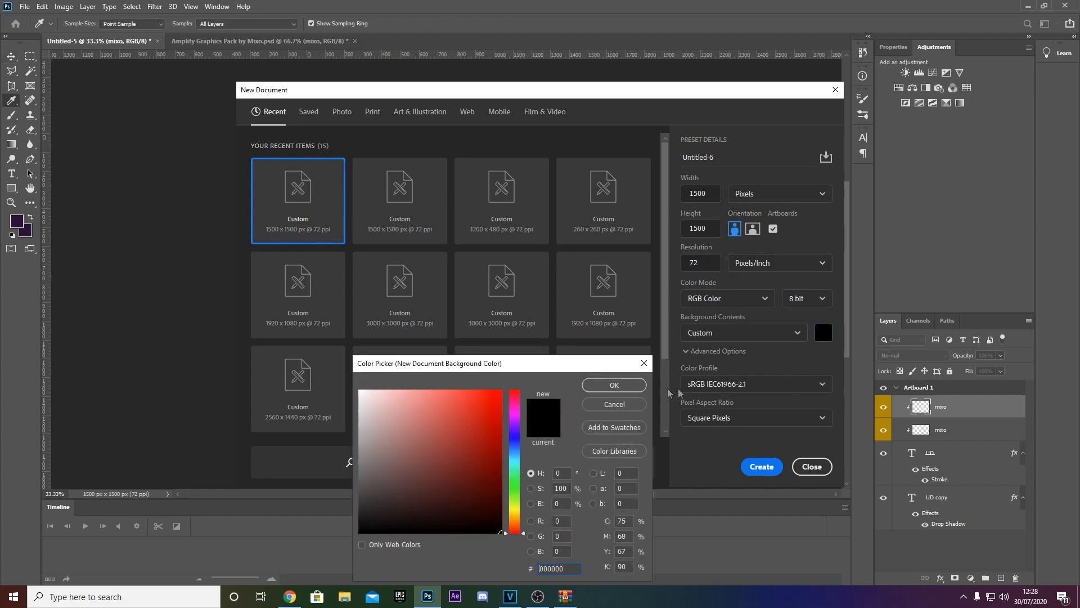
key(Return)
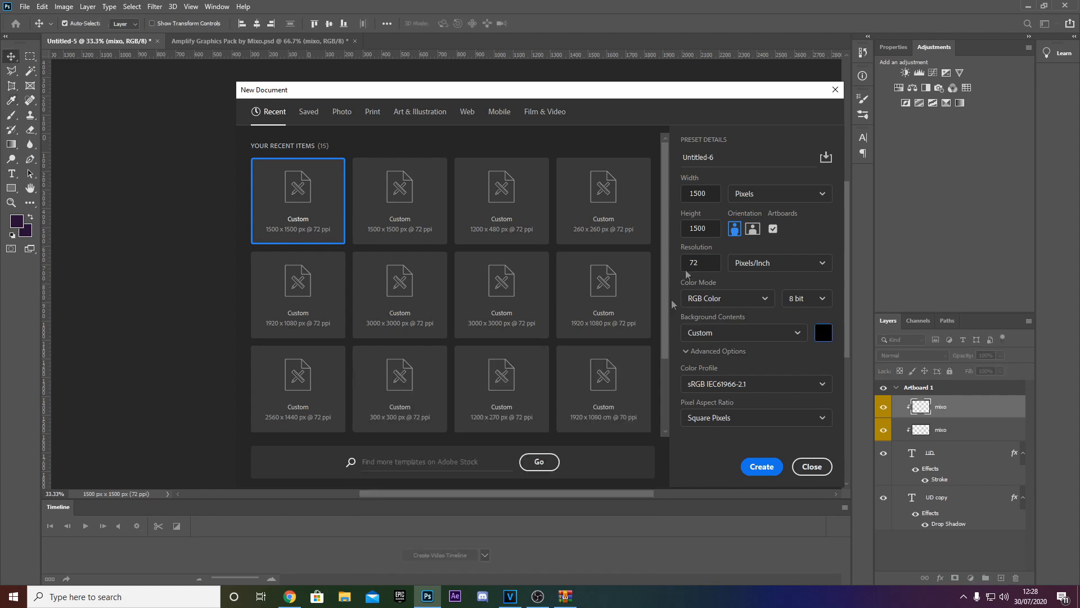
click(757, 471)
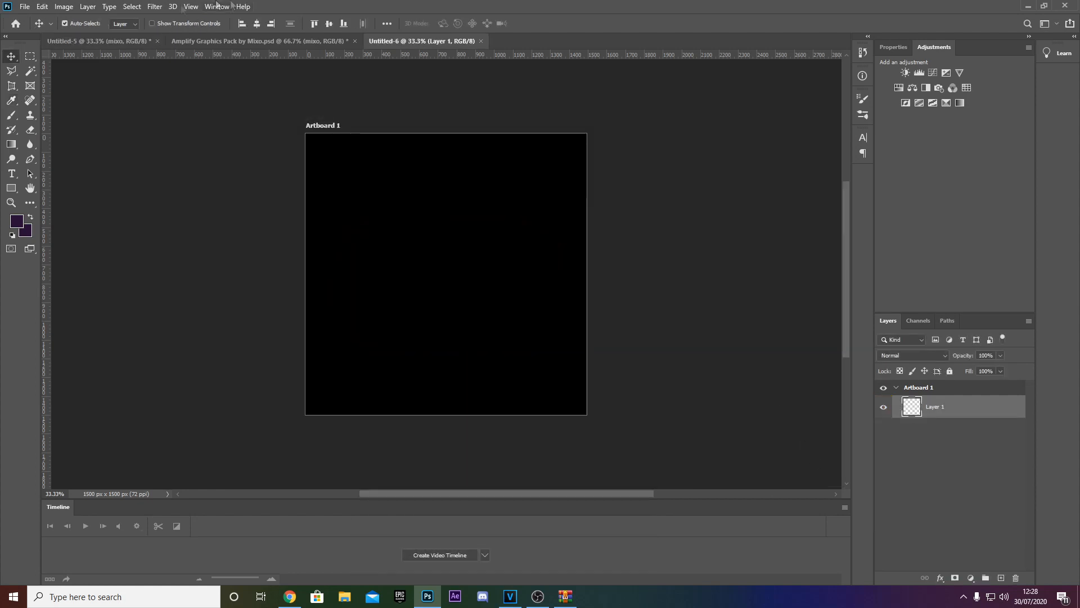
- Add the red text UD in Spiky-016 at 200 pt to the new artboard and move it to the centre
click(79, 41)
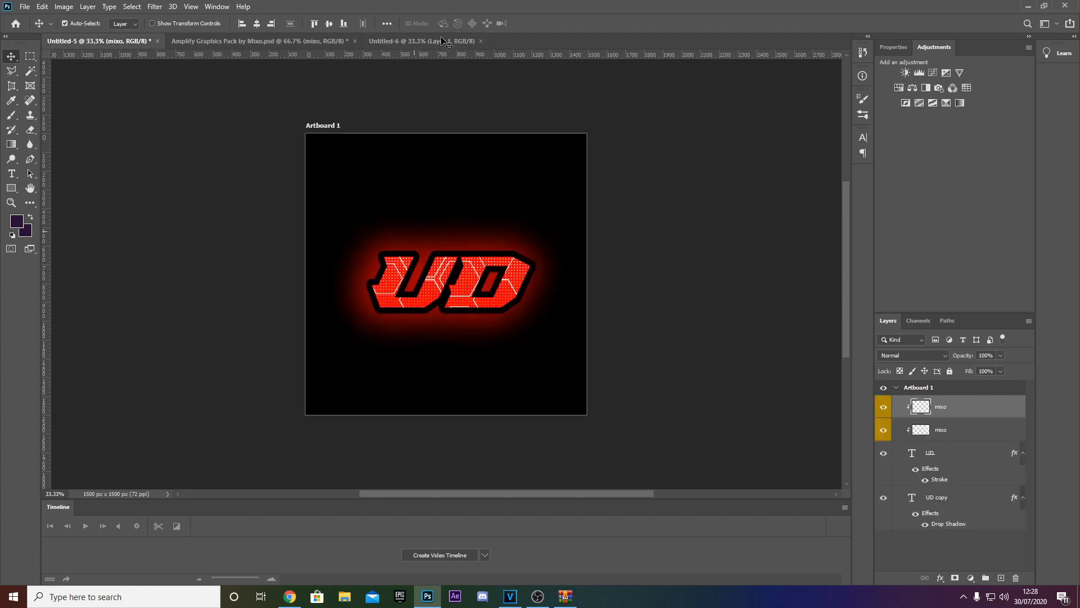
click(388, 46)
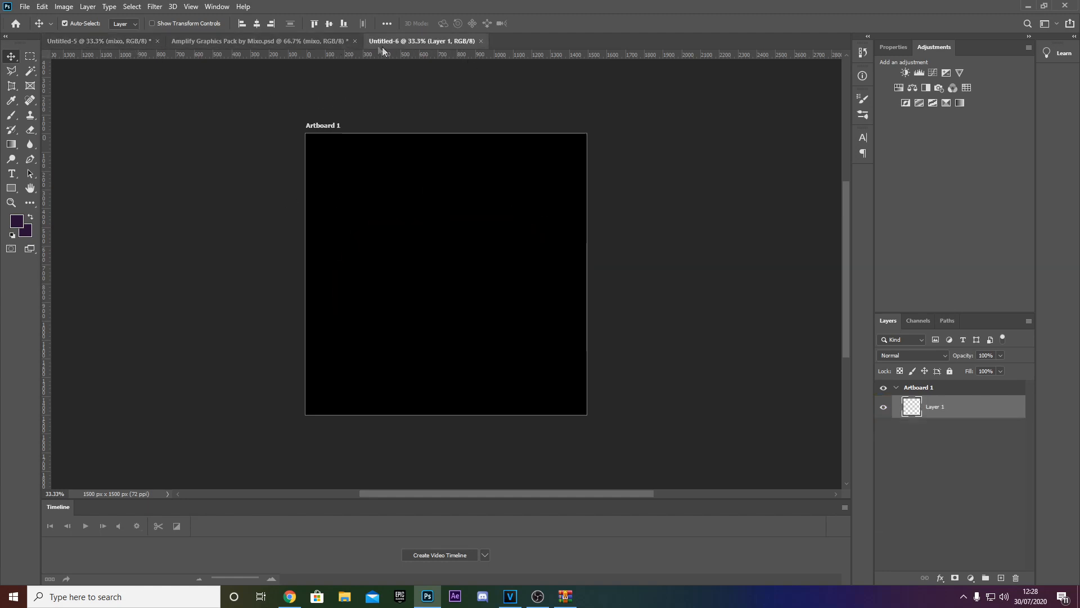
click(12, 173)
click(408, 242)
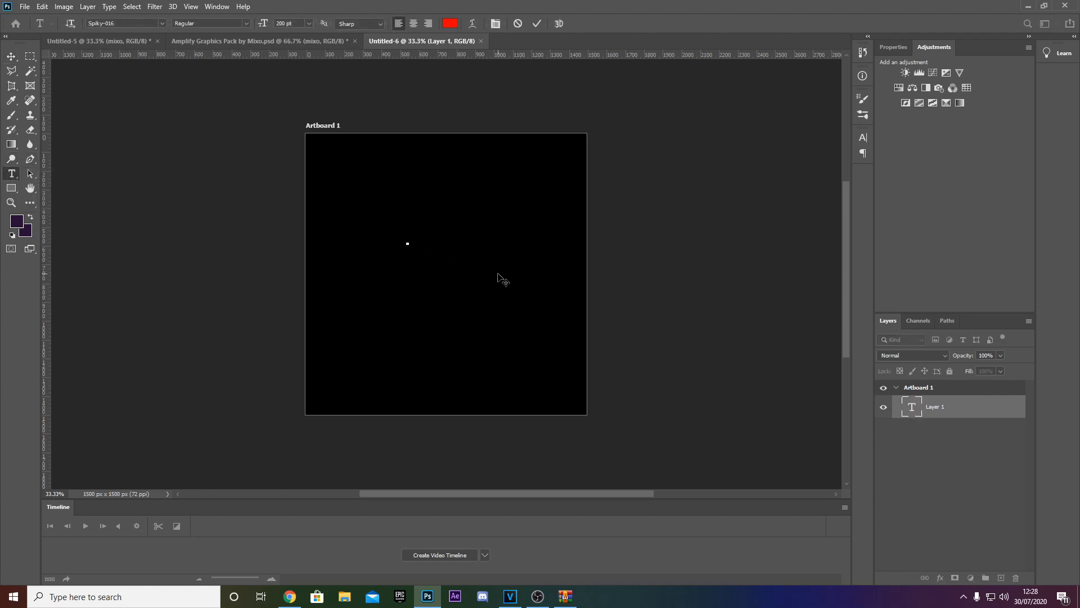
text(UD)
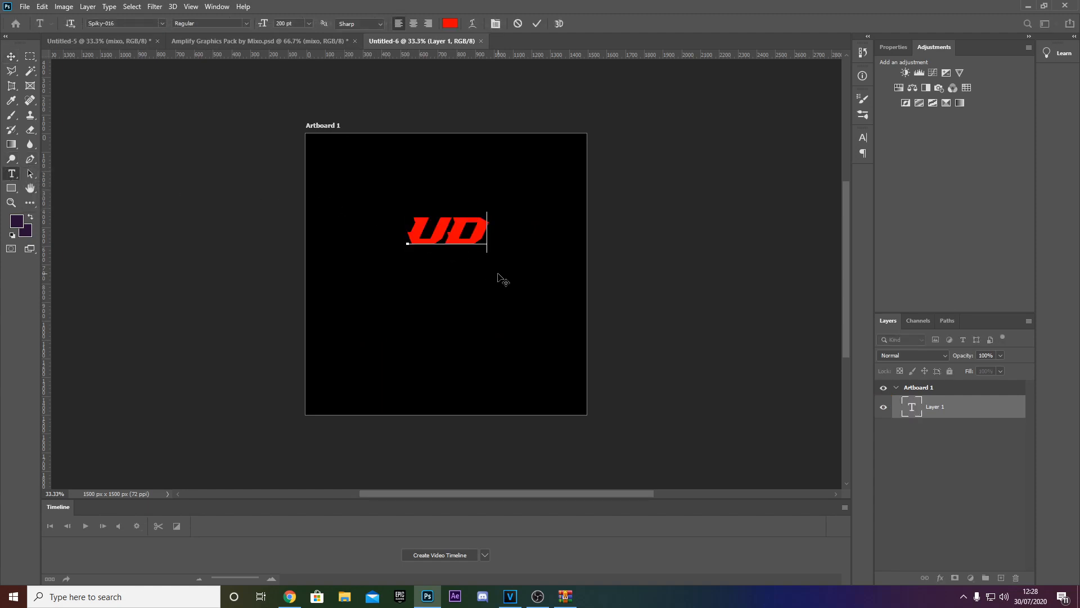
click(11, 57)
drag(442, 237, 438, 282)
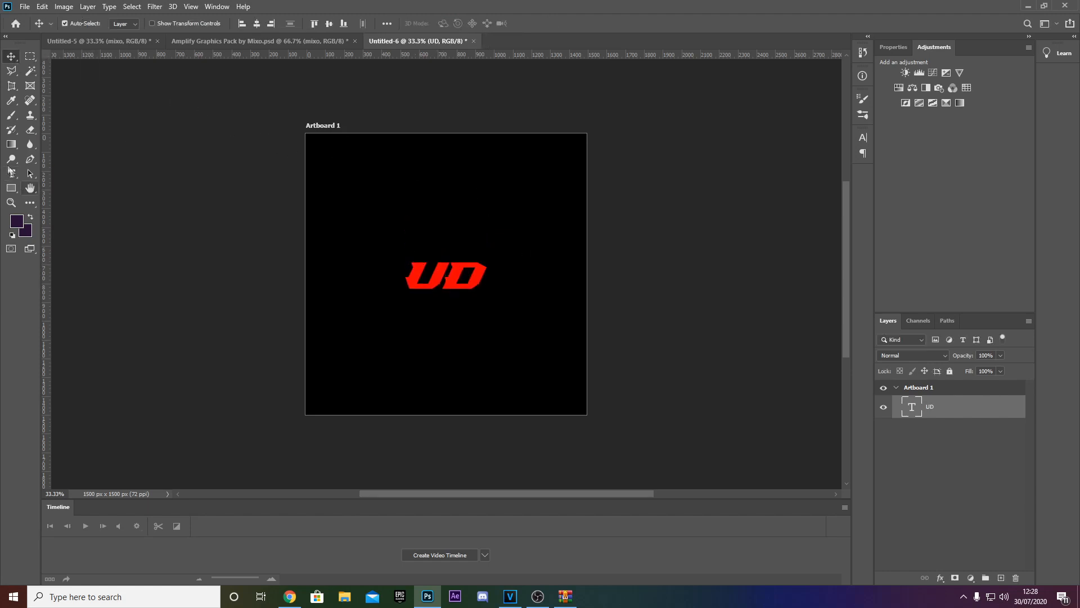
- Select the UD text on the artboard and set its font to Spiky-016 Regular
click(12, 174)
drag(413, 278, 495, 285)
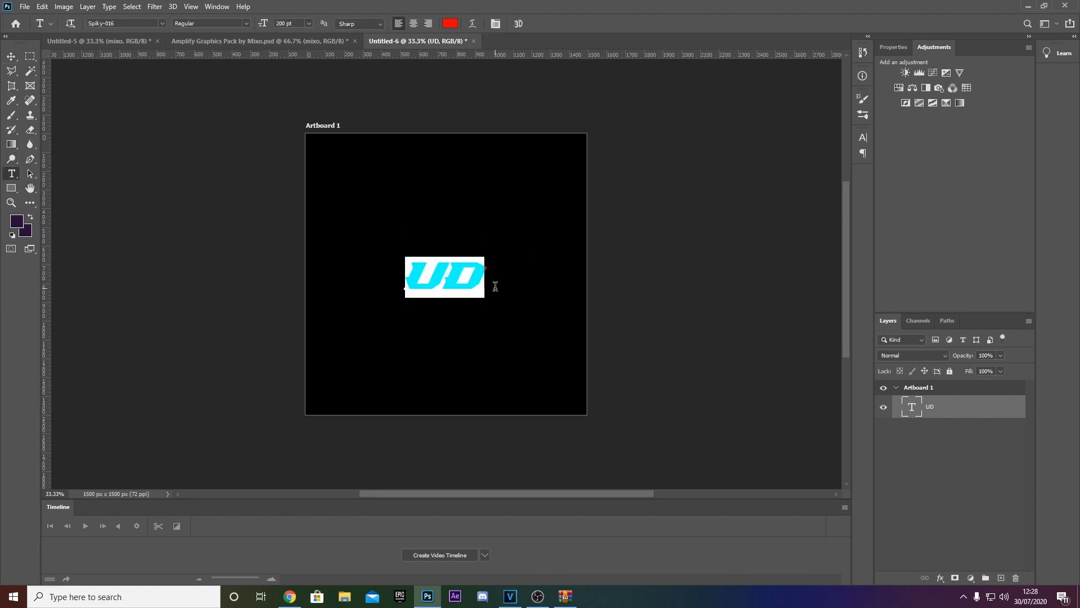
click(128, 24)
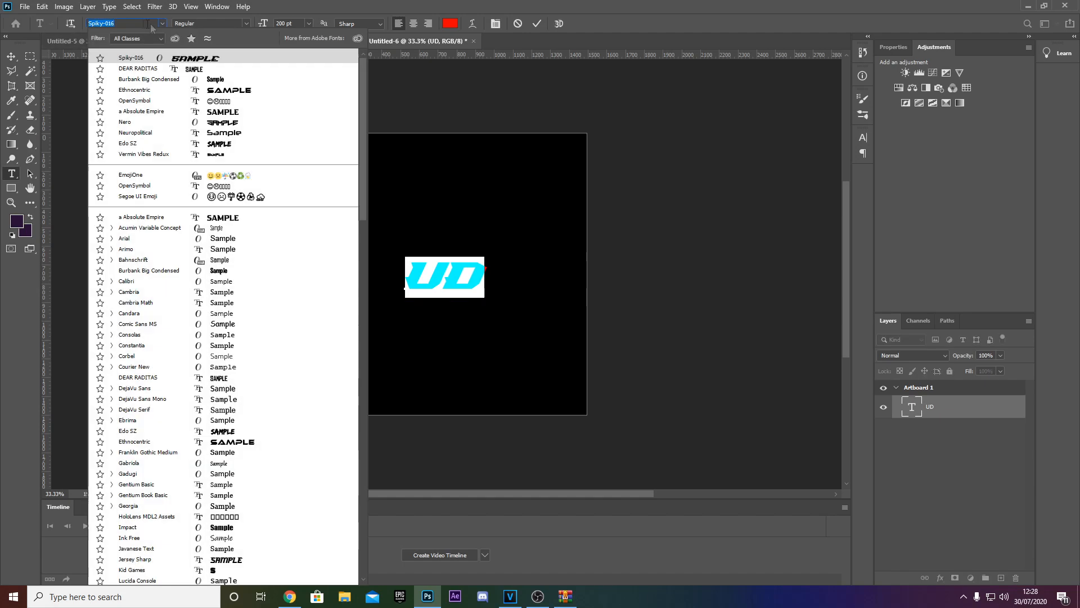
text(spik)
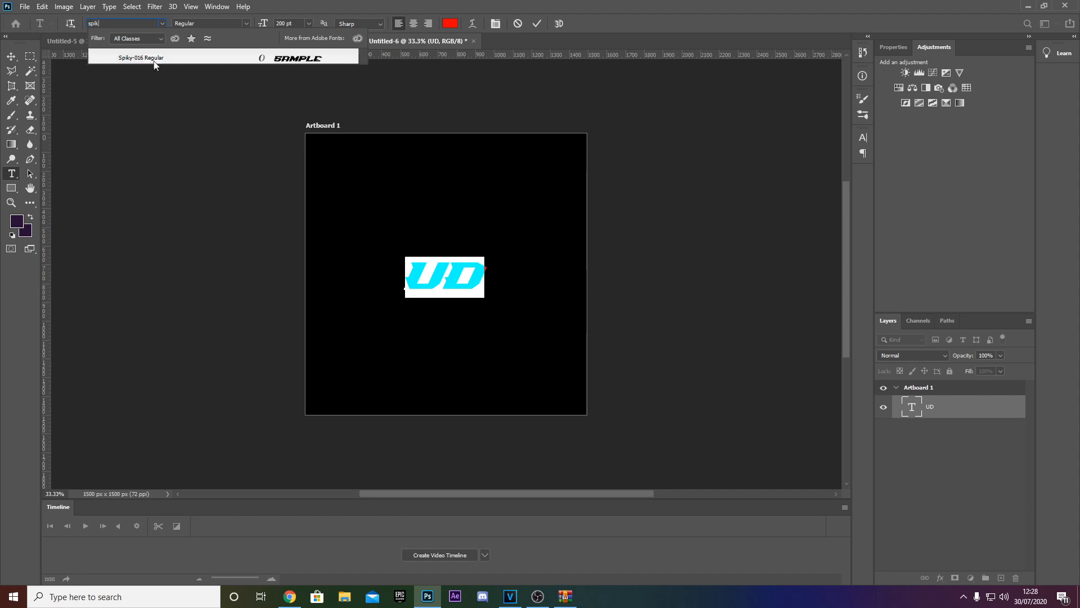
click(167, 58)
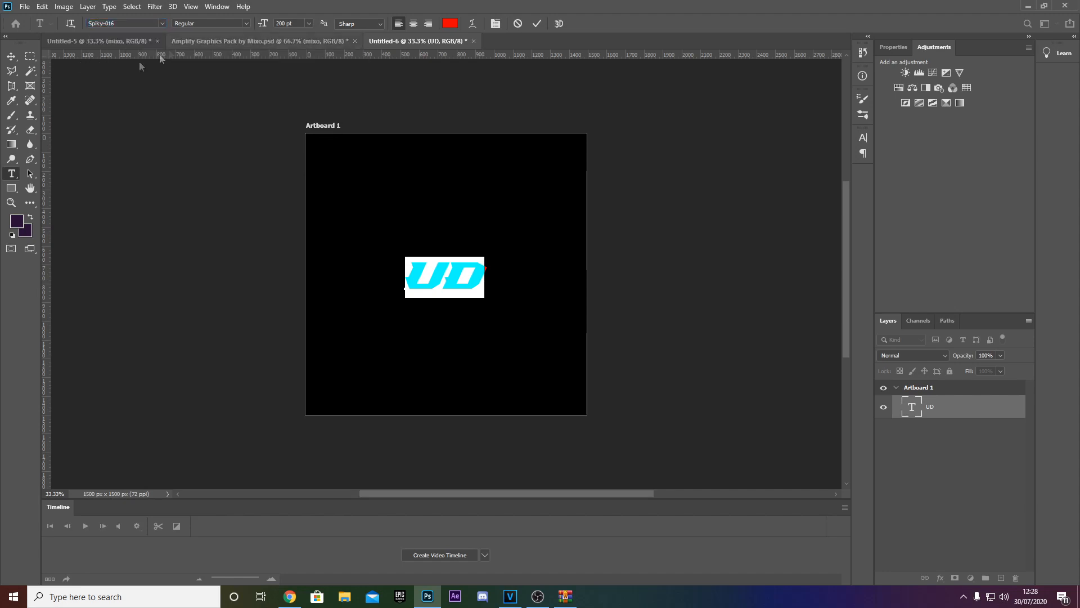
click(11, 58)
click(11, 58)
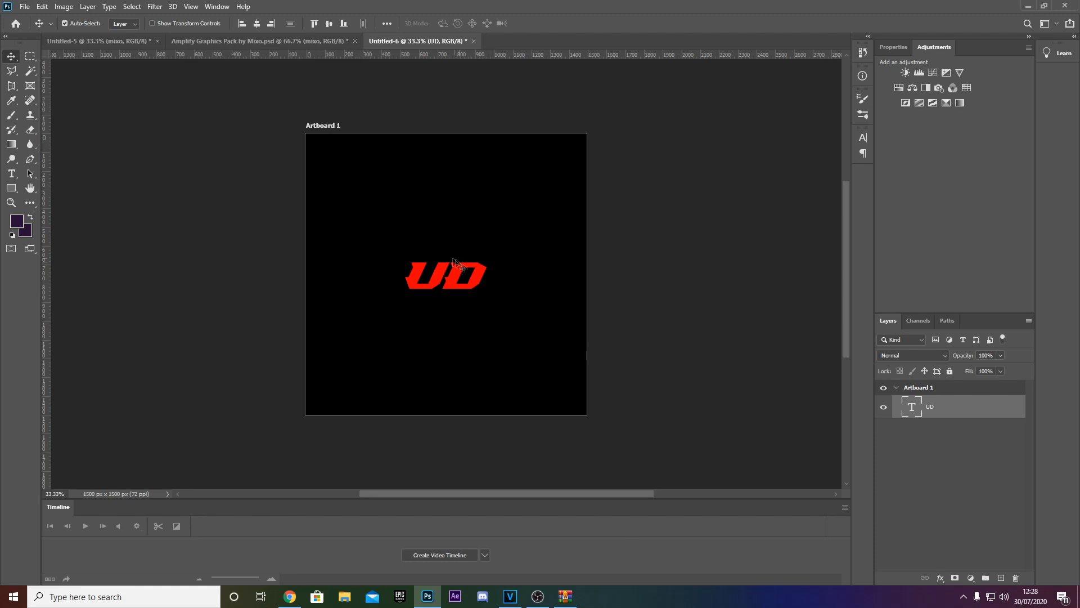
- Scale the UD text up to about 189% and place it near the middle of the artboard
drag(440, 270, 439, 271)
key(ctrl)
key(ctrl+t)
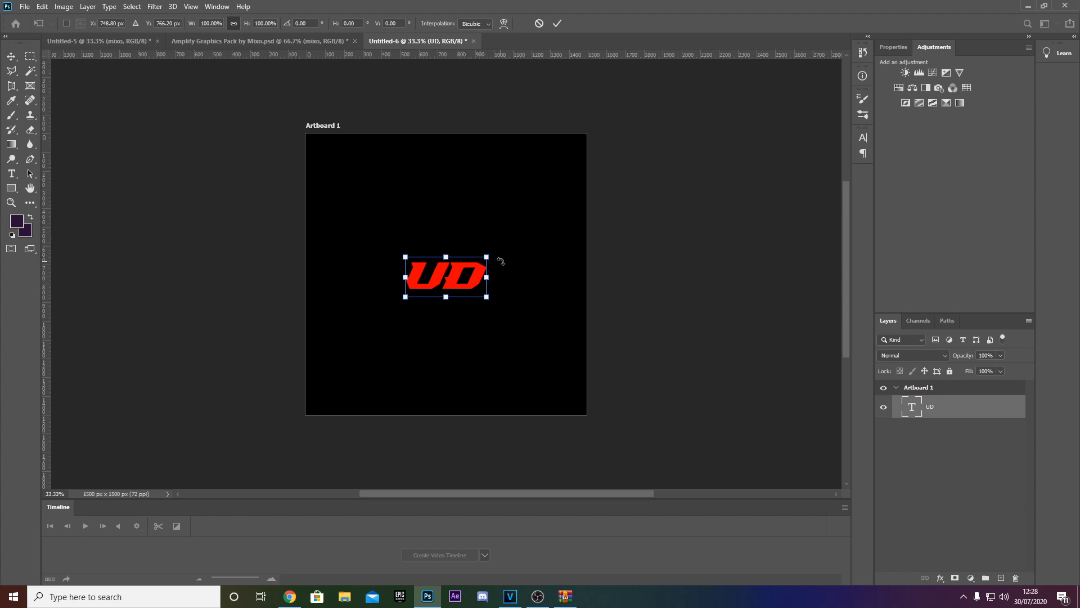
drag(481, 255, 651, 430)
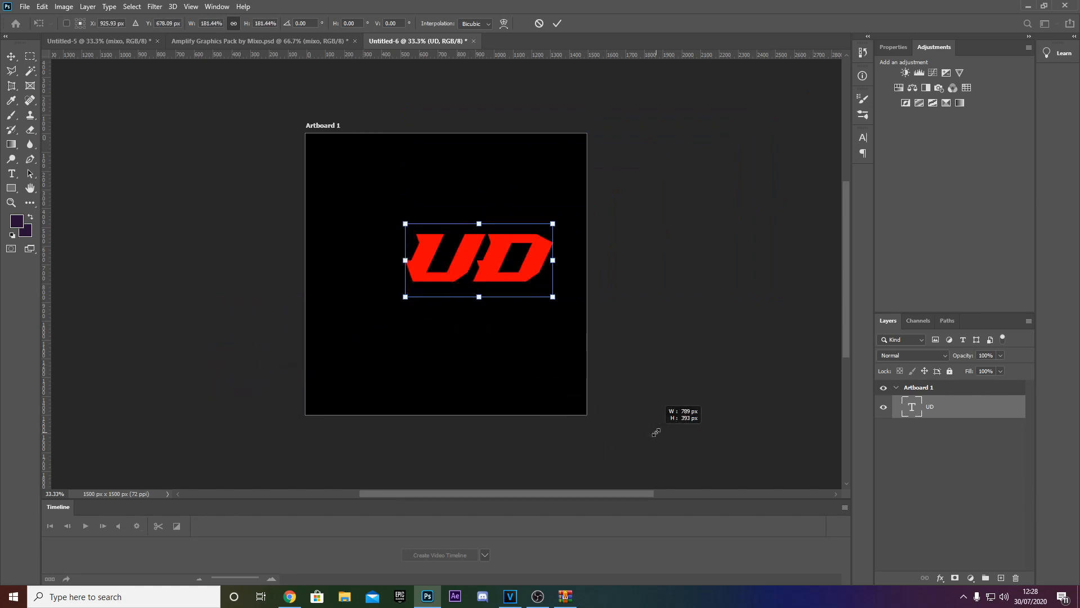
drag(482, 263, 518, 241)
mouse_move(449, 285)
mouse_down()
mouse_move(453, 269)
mouse_move(456, 281)
mouse_up()
drag(518, 237, 520, 236)
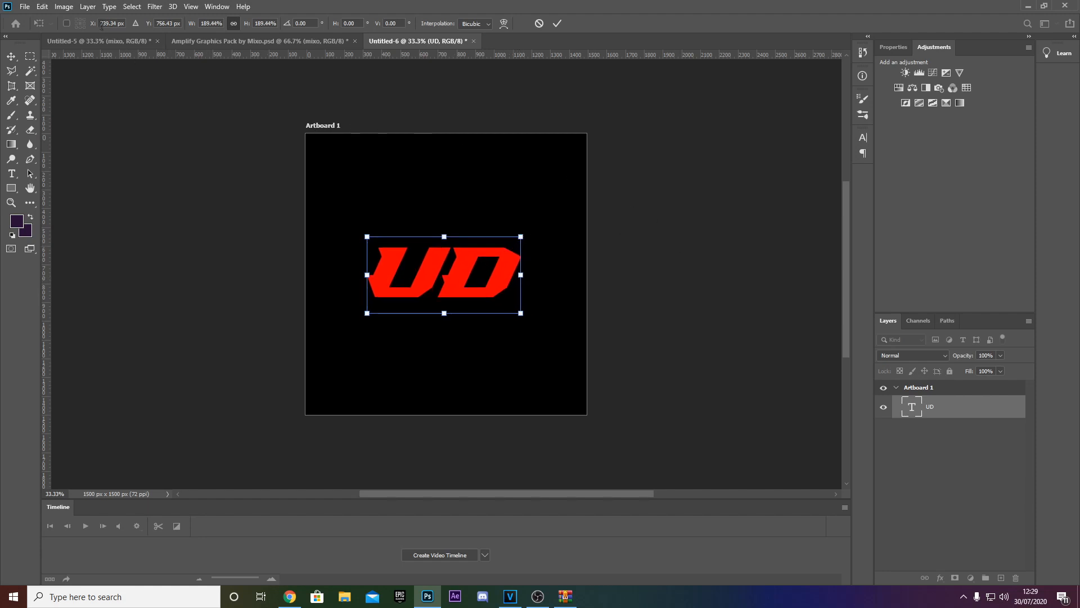
click(88, 7)
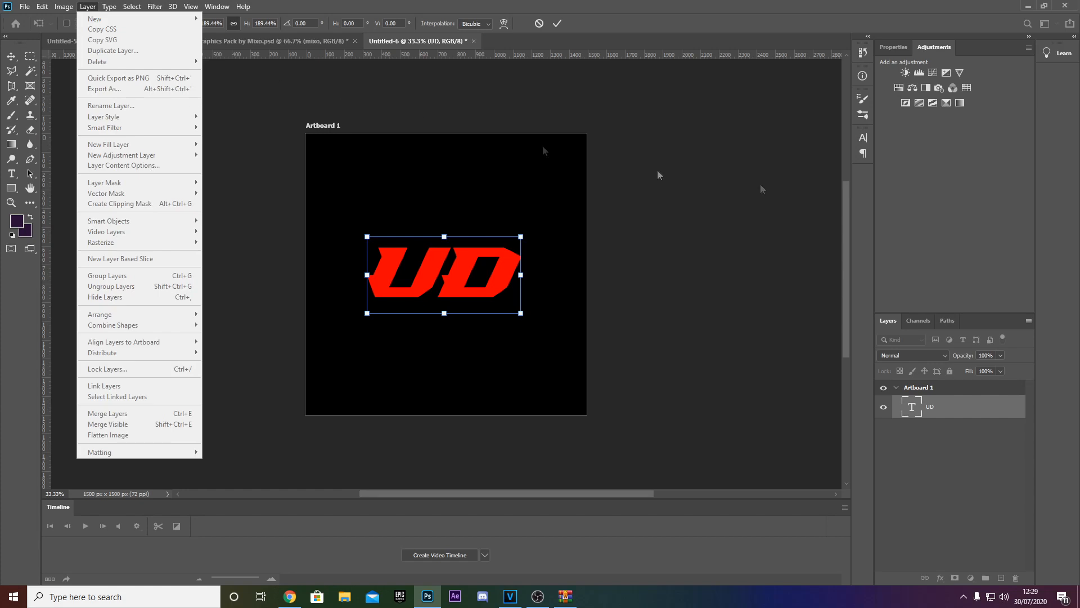
click(985, 410)
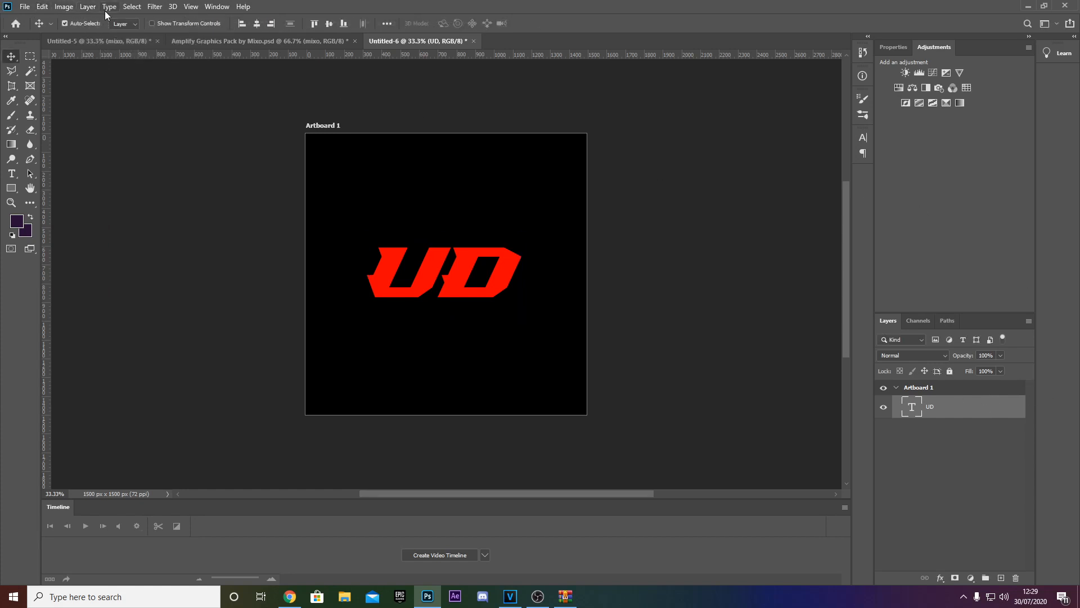
- Align the UD layer to the artboard's horizontal and vertical centers
click(89, 7)
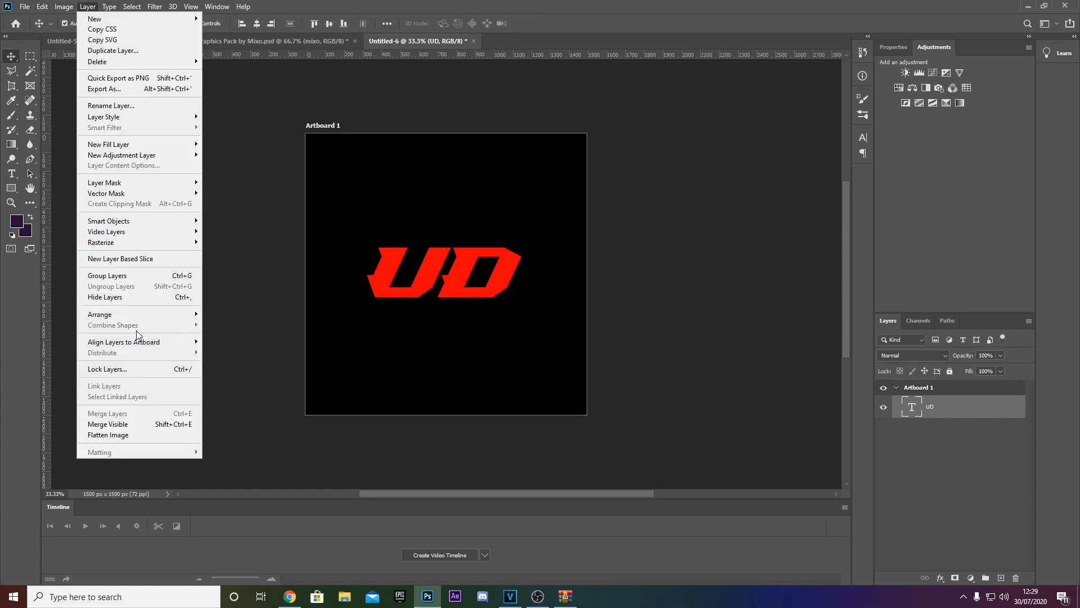
mouse_move(138, 343)
click(248, 391)
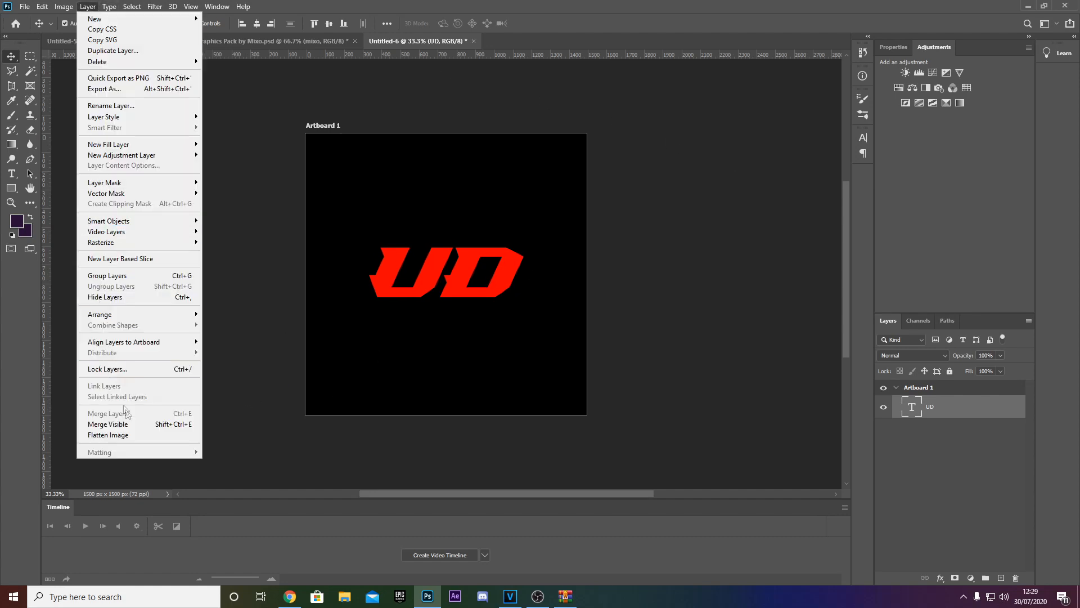
mouse_move(146, 346)
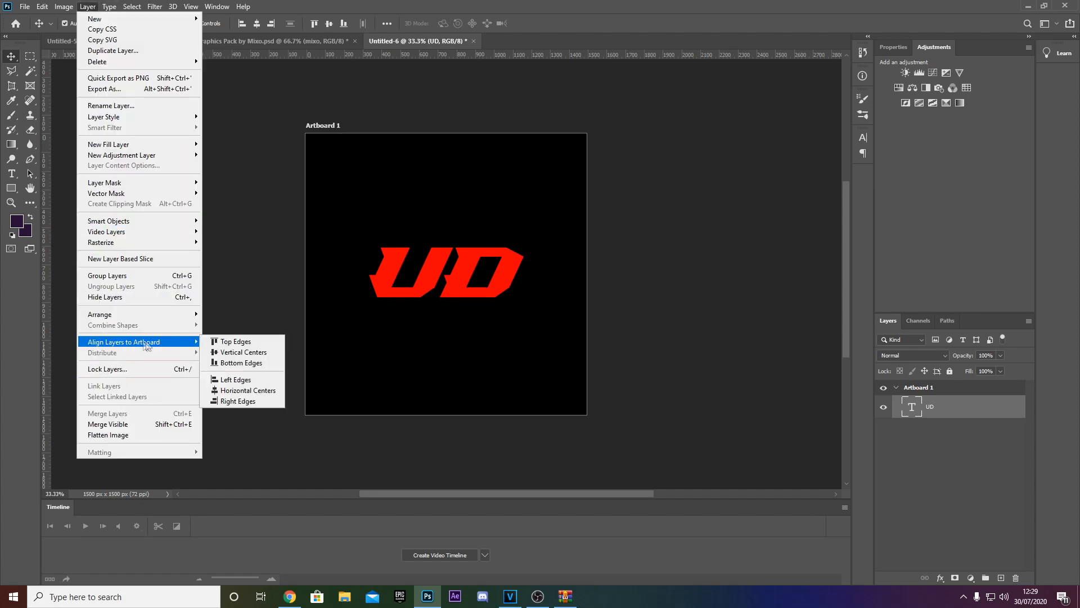
click(247, 353)
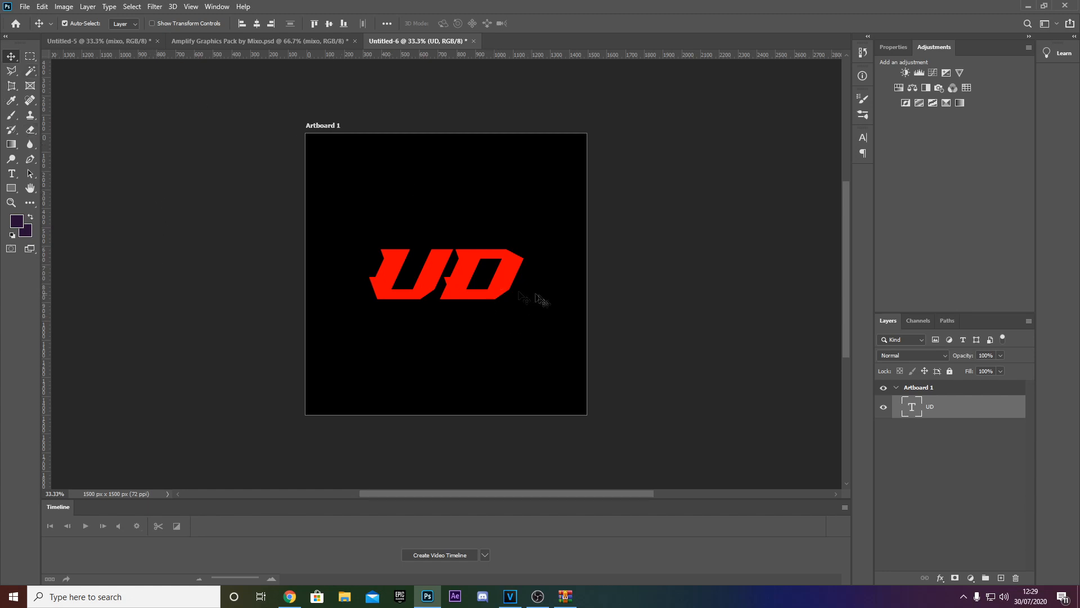
right_click(484, 275)
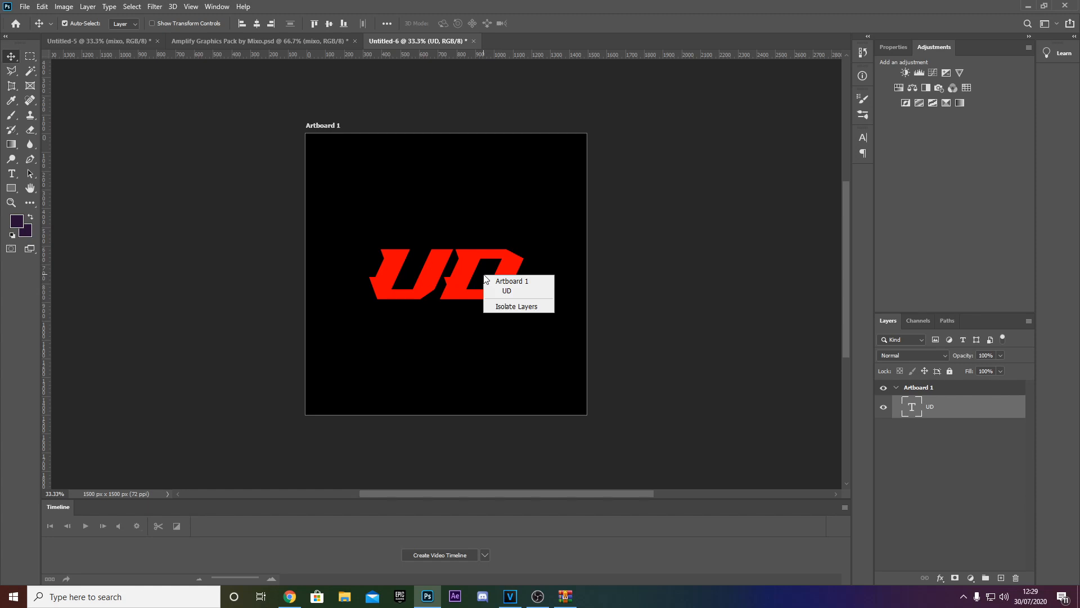
click(967, 433)
right_click(929, 407)
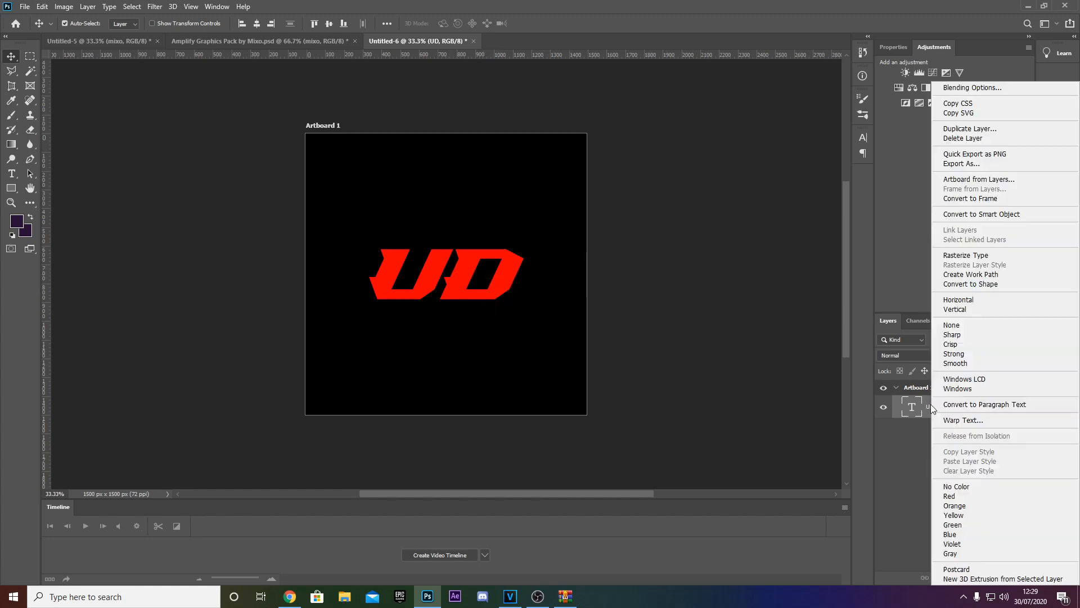
click(928, 405)
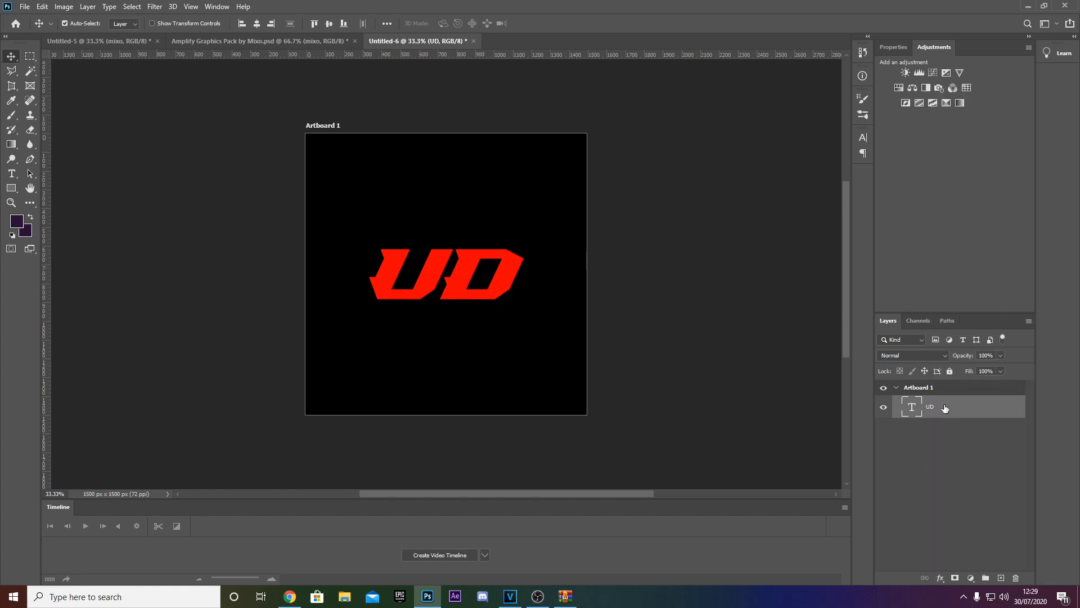
- Duplicate the UD text layer below the original and open the copy's layer style settings
mouse_move(945, 409)
alt+mouse_down()
mouse_move(963, 444)
mouse_move(945, 441)
mouse_move(957, 451)
mouse_move(952, 437)
mouse_move(950, 464)
mouse_move(950, 402)
alt+mouse_up()
click(943, 434)
double_click(944, 434)
click(978, 434)
double_click(978, 433)
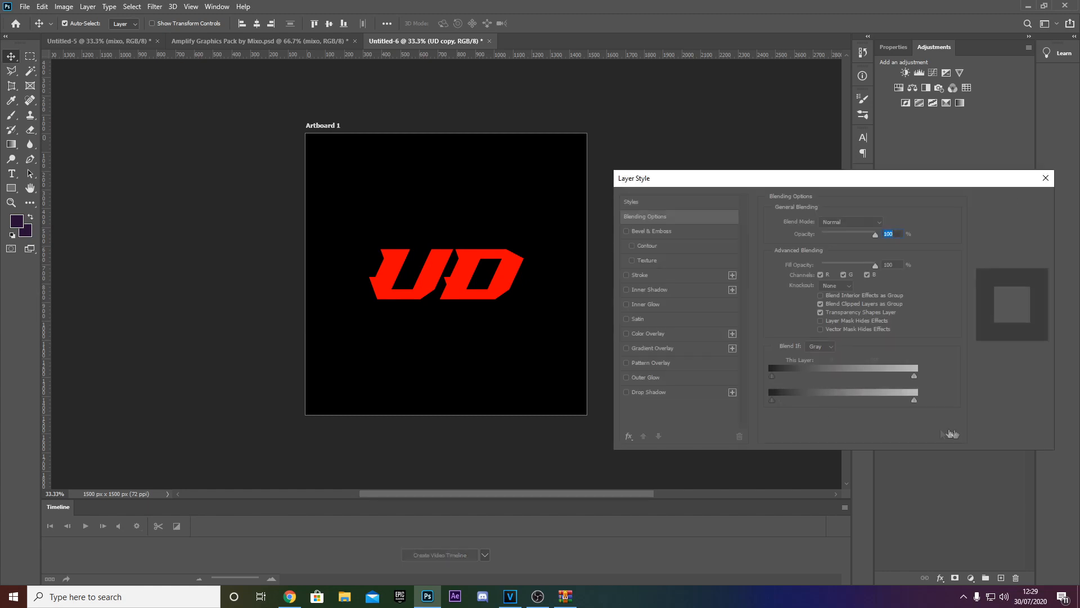
- Add a red (ff0000) drop shadow to the lower UD copy with 100% opacity, 26% spread and 68 px size
click(627, 377)
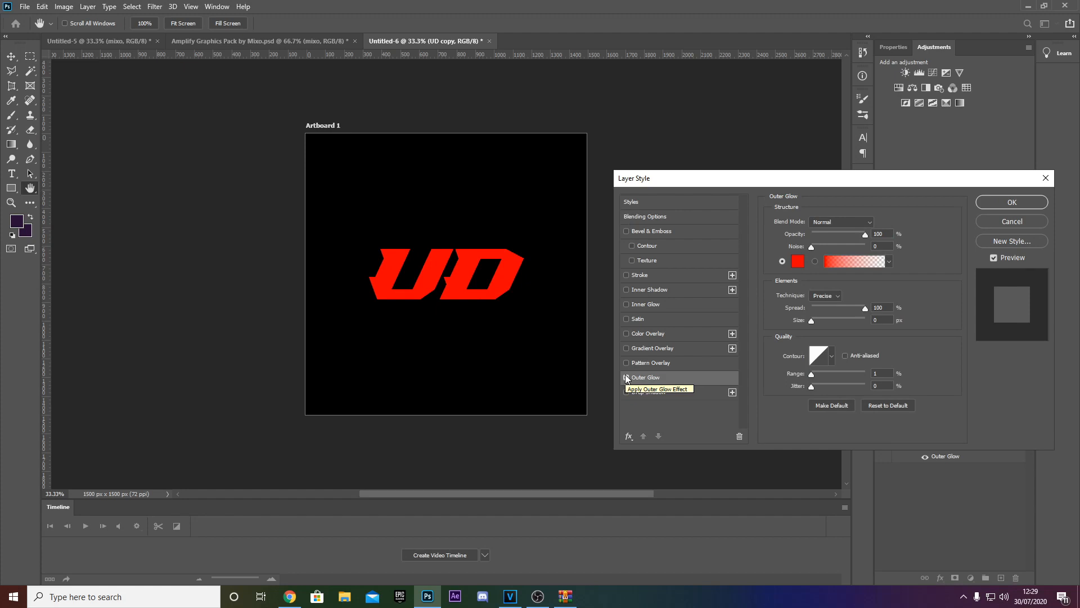
click(626, 377)
click(626, 391)
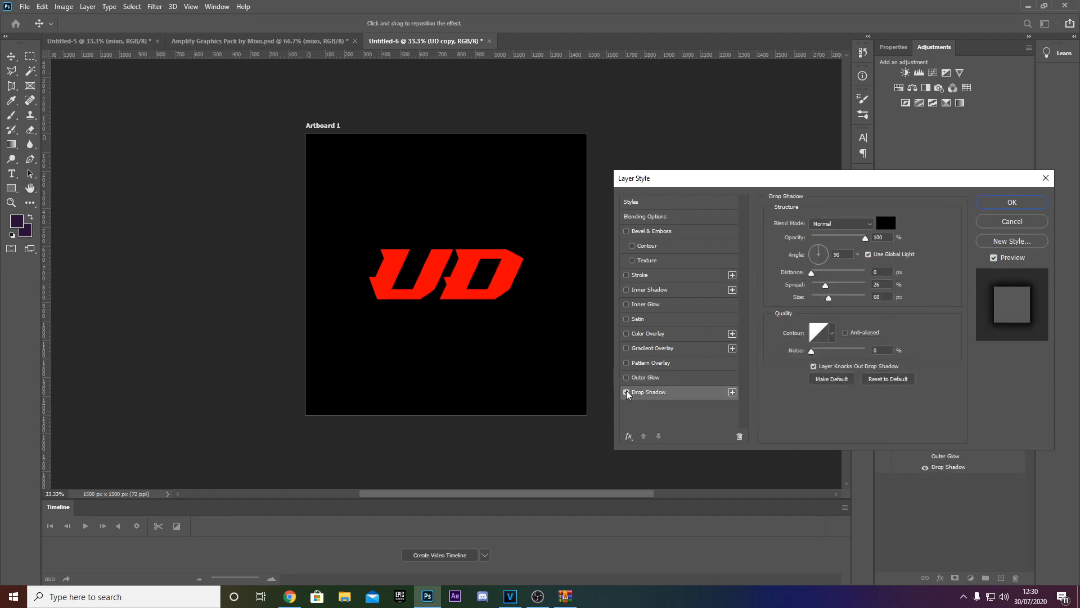
click(886, 223)
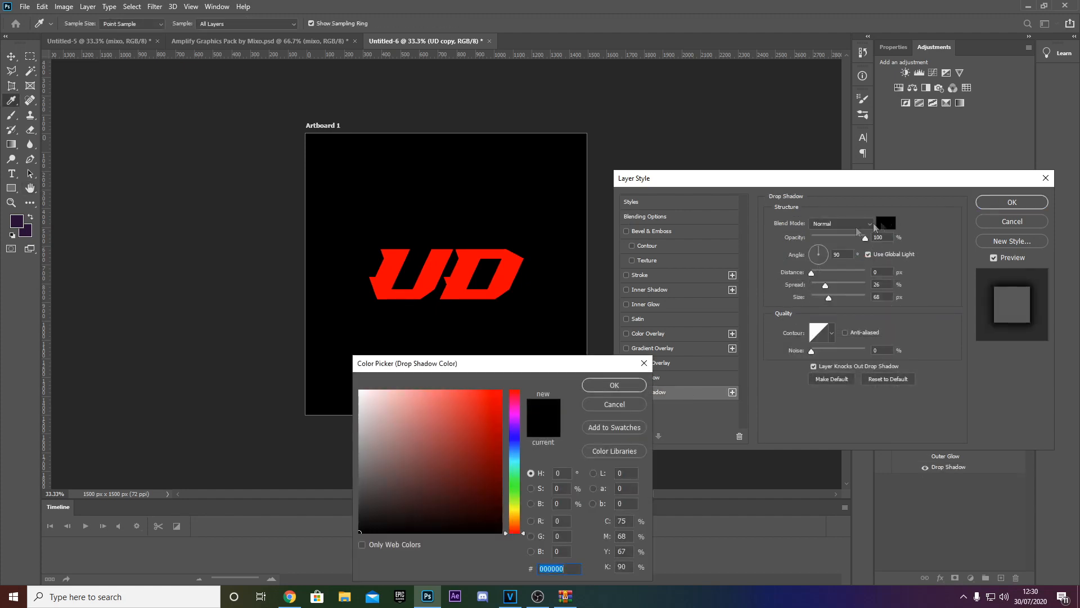
click(501, 391)
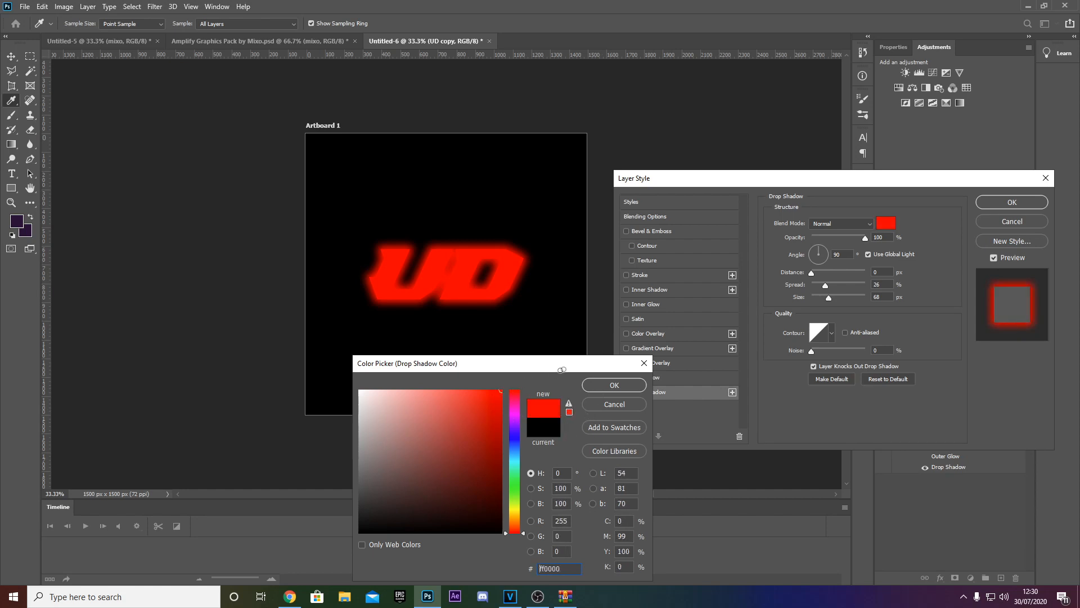
click(613, 384)
click(1021, 205)
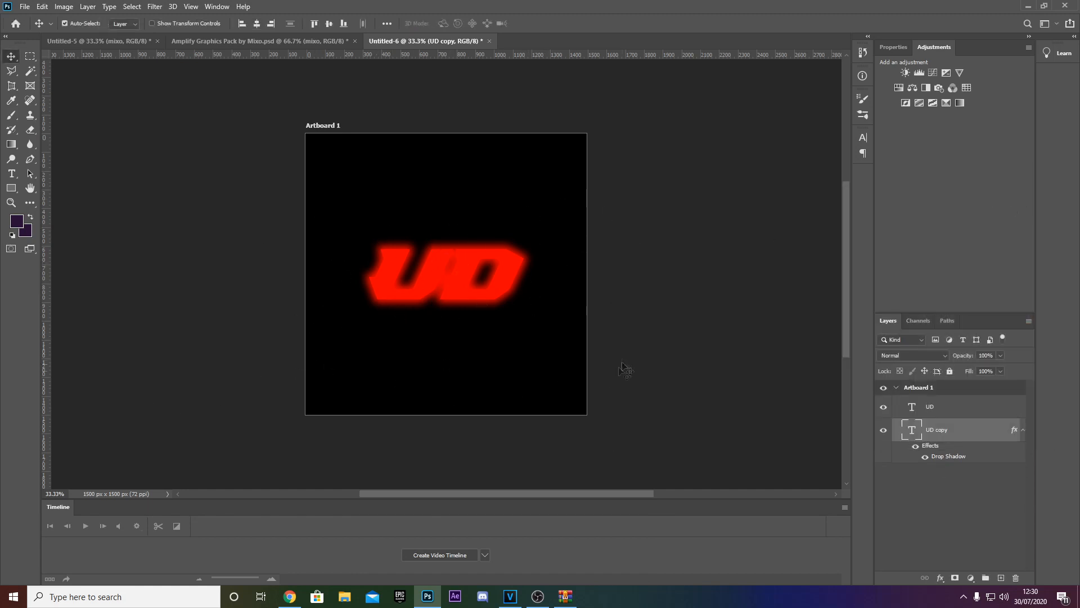
- Add a black outside stroke to the upper UD text layer and fine-tune its size
click(971, 407)
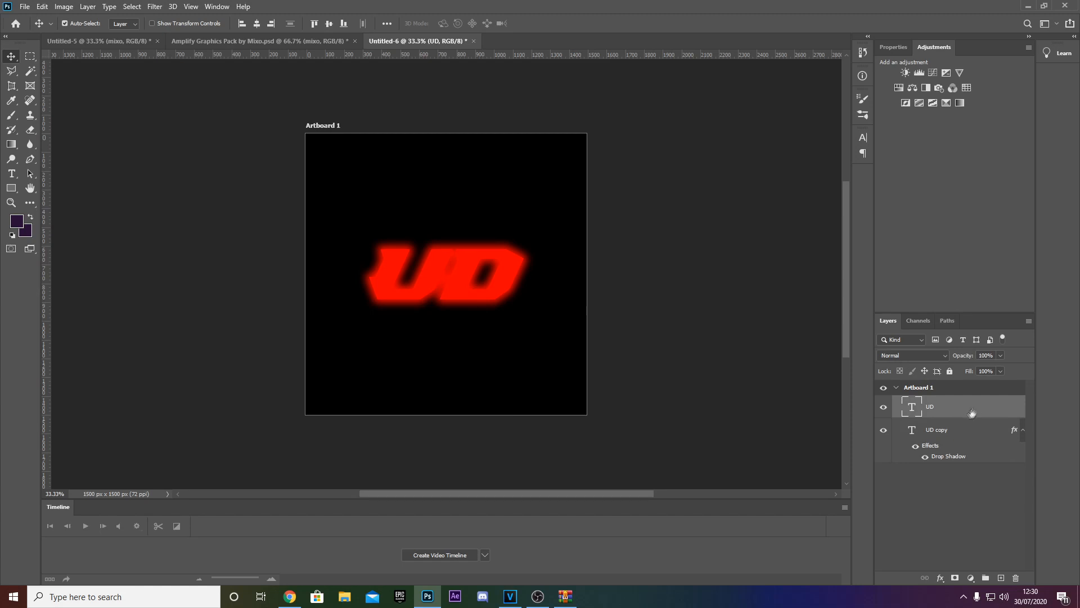
right_click(976, 404)
click(997, 406)
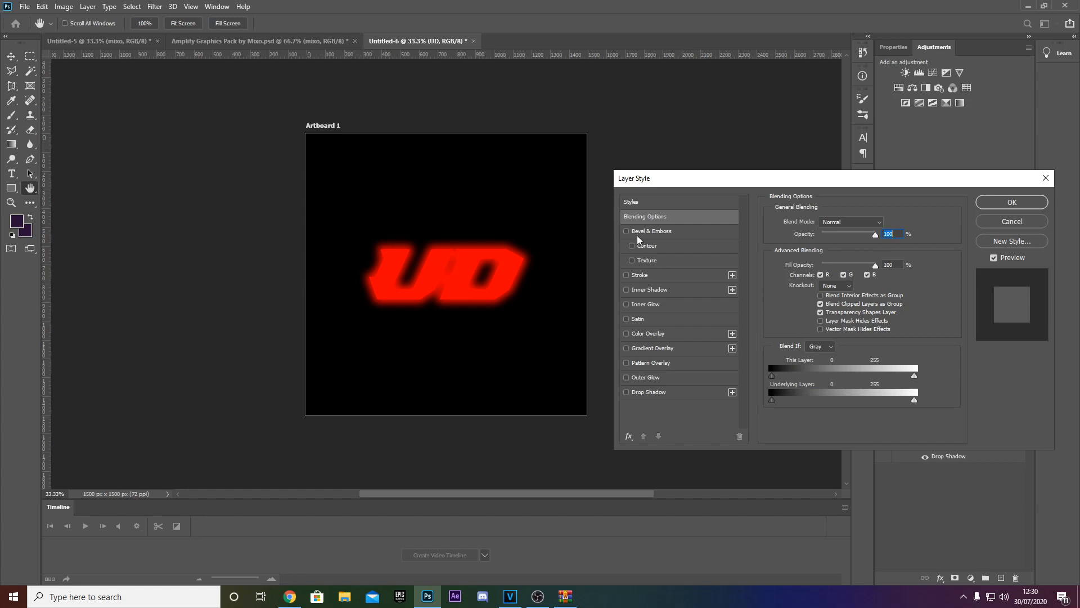
click(627, 275)
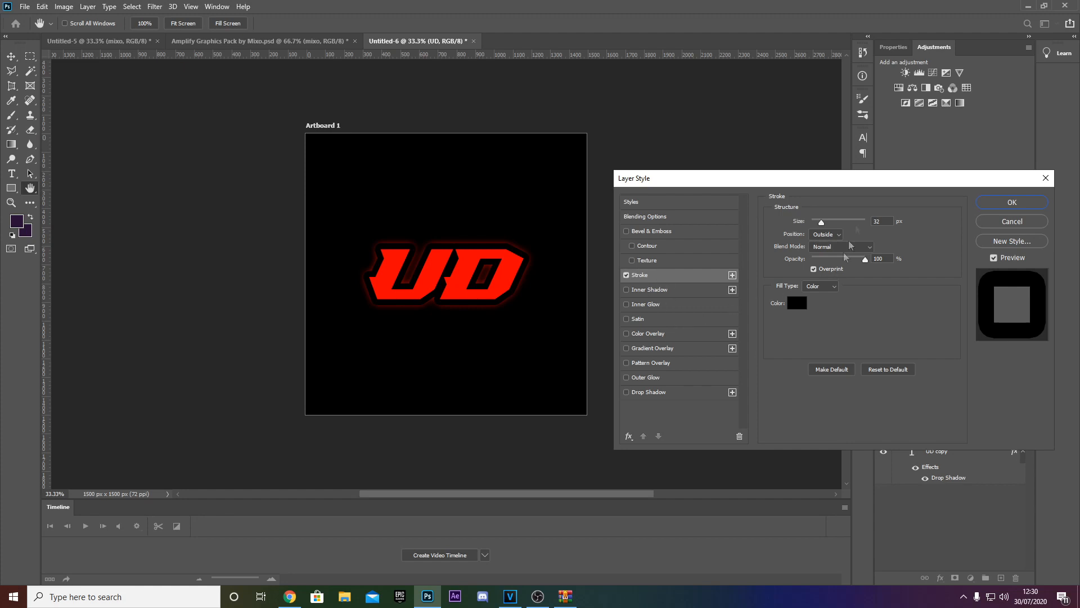
click(822, 221)
drag(823, 224, 822, 225)
click(1004, 203)
- Enlarge the red drop shadow of the lower UD copy to about 196 px
click(979, 453)
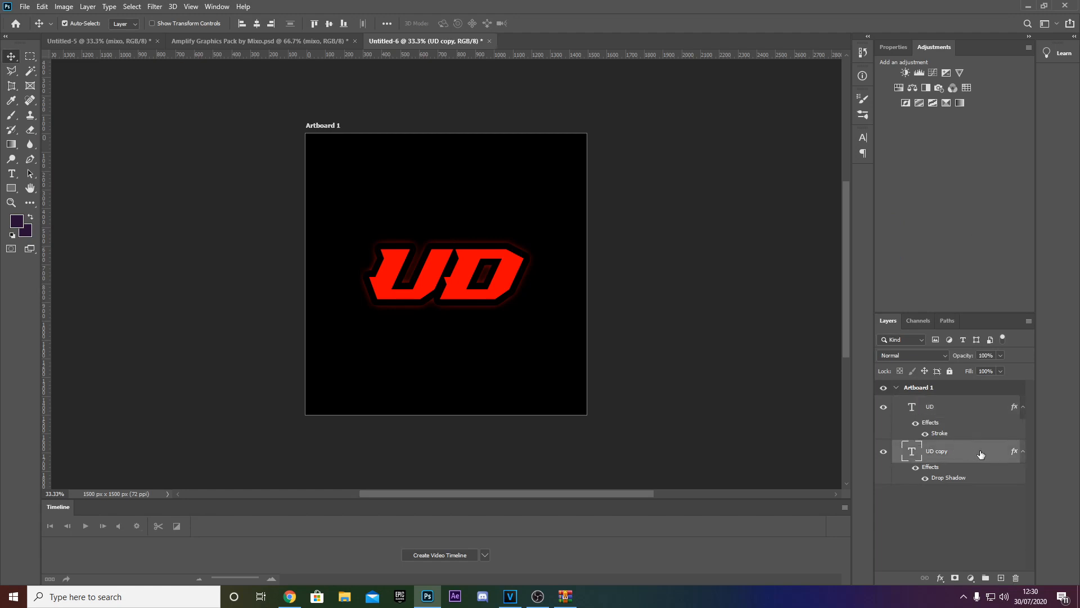
double_click(981, 453)
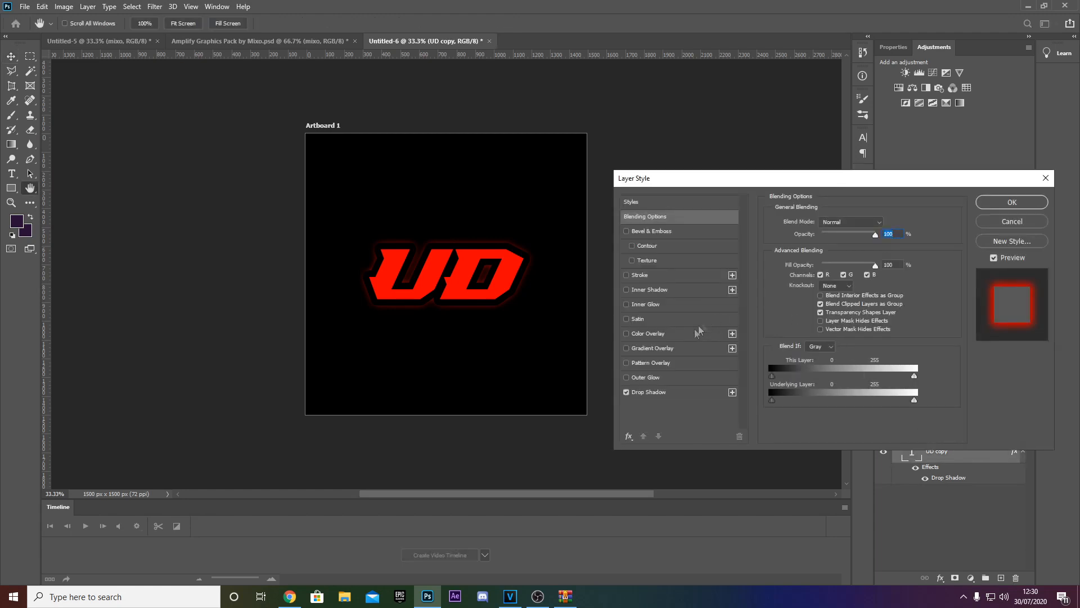
click(653, 392)
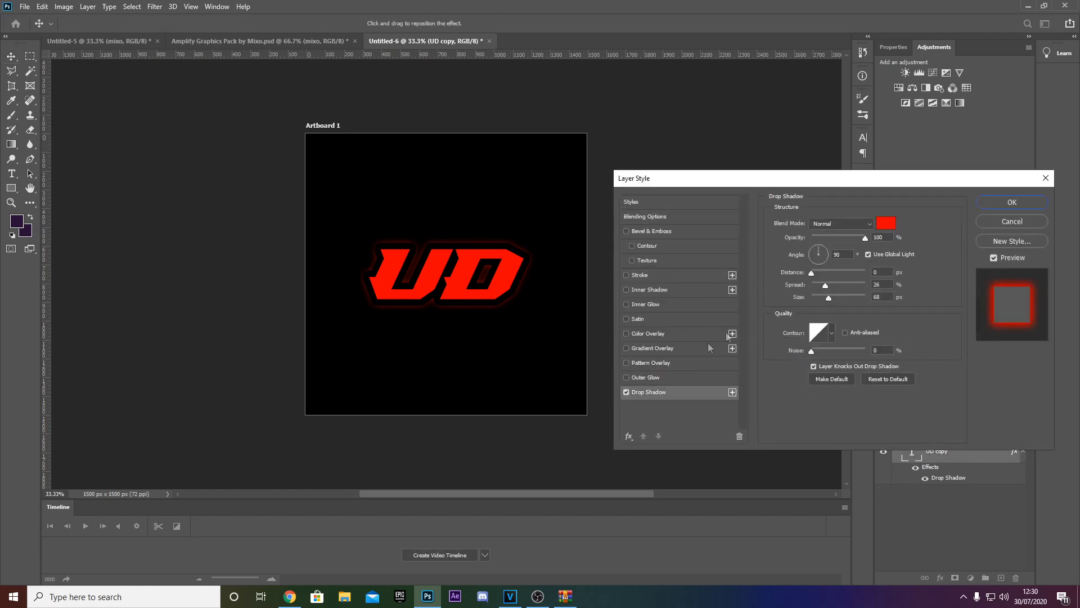
drag(833, 299, 860, 301)
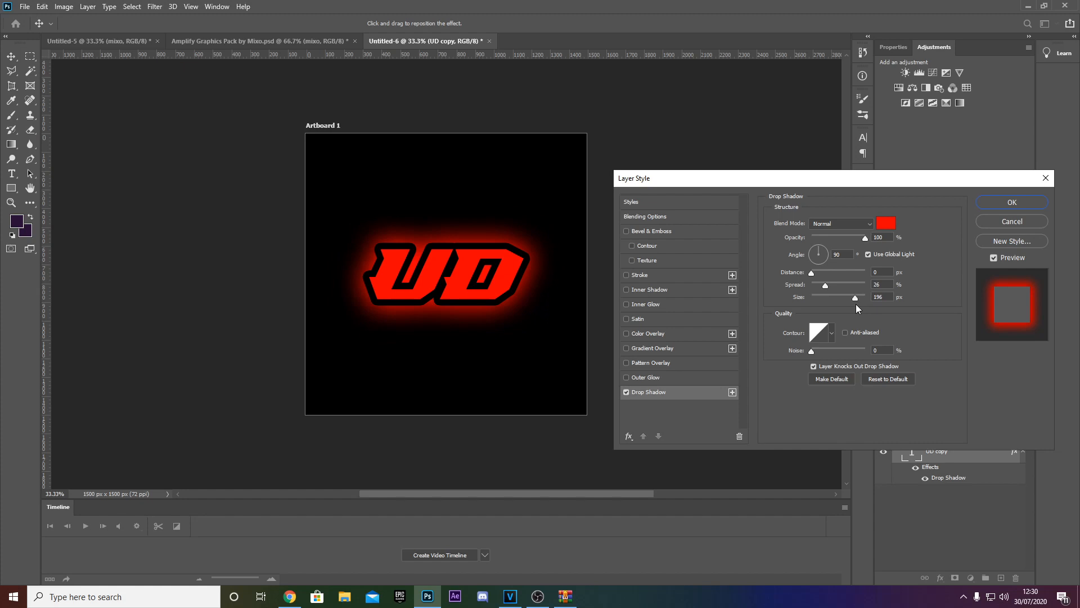
click(856, 304)
drag(814, 272, 820, 214)
key(Up)
key(Up)
key(Return)
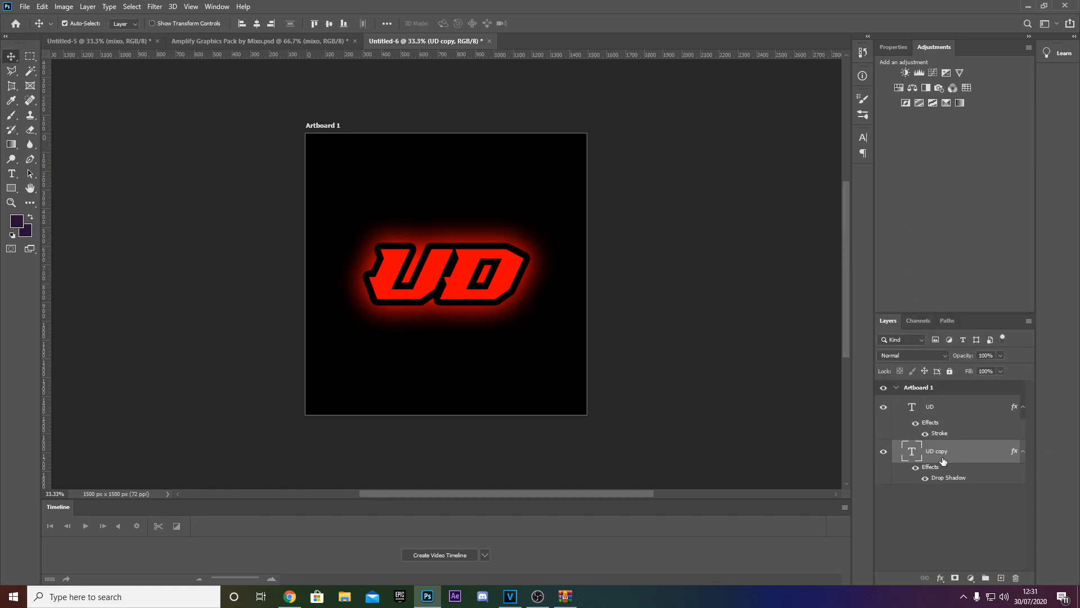
- Turn on Pattern Overlay for the lower UD copy and leave its Outer Glow off
double_click(969, 451)
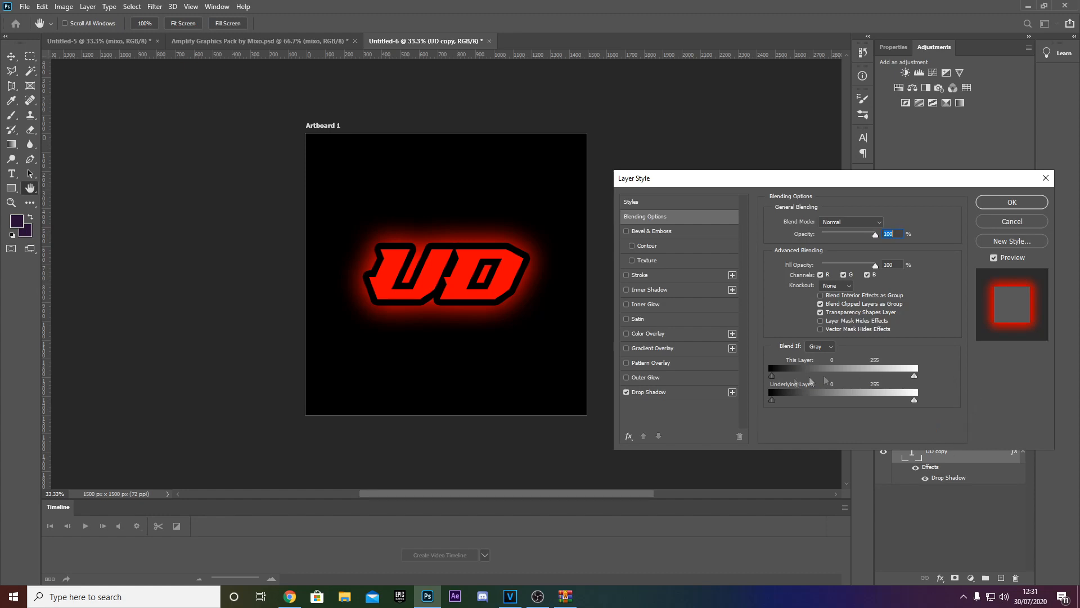
click(662, 377)
click(659, 365)
click(658, 378)
click(626, 378)
click(627, 378)
click(626, 377)
- Raise the lower UD copy's drop shadow size to 250 px and fine-tune its spread
click(649, 393)
drag(856, 299, 890, 295)
mouse_move(827, 285)
mouse_down()
mouse_move(879, 292)
mouse_move(825, 291)
mouse_up()
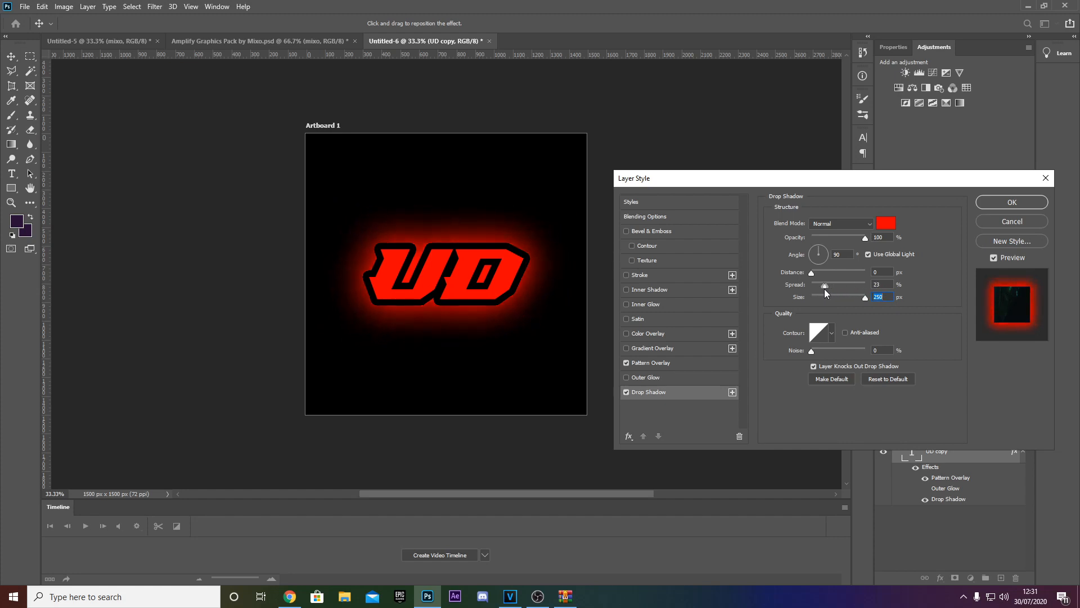
click(827, 289)
mouse_move(865, 298)
mouse_down()
mouse_move(835, 298)
mouse_move(881, 297)
mouse_up()
click(1017, 203)
- Add a linear red-to-white Gradient Overlay to the upper UD text layer and set its angle to -90°
click(952, 407)
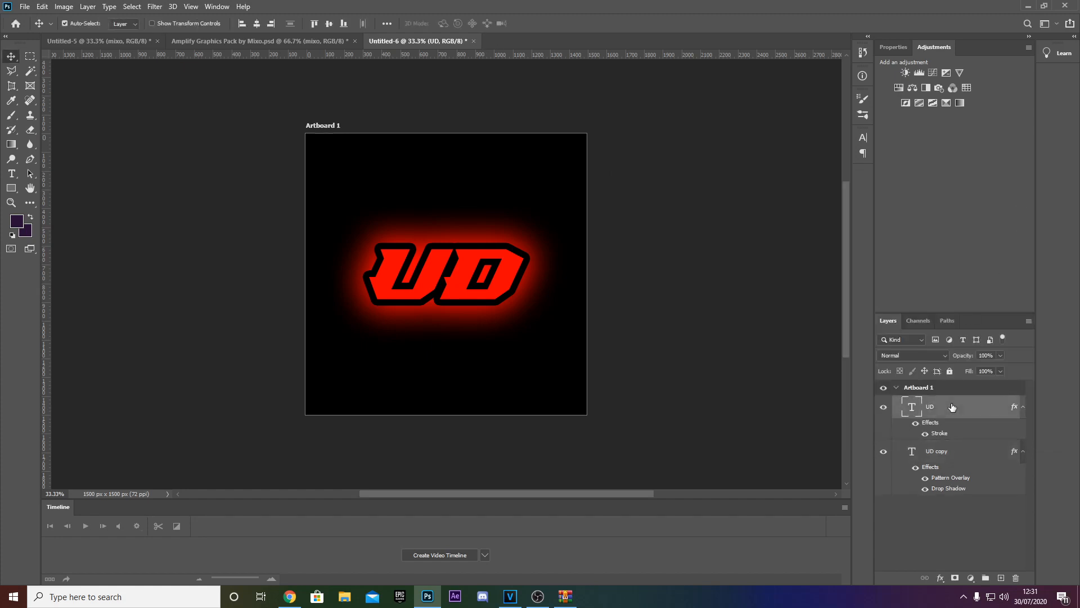
double_click(952, 407)
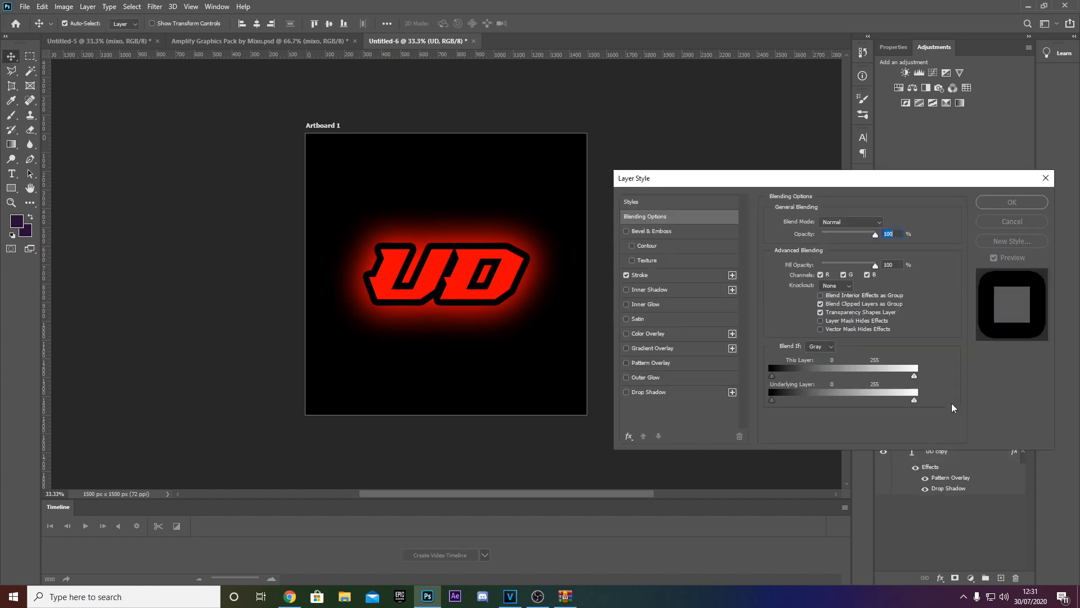
click(645, 345)
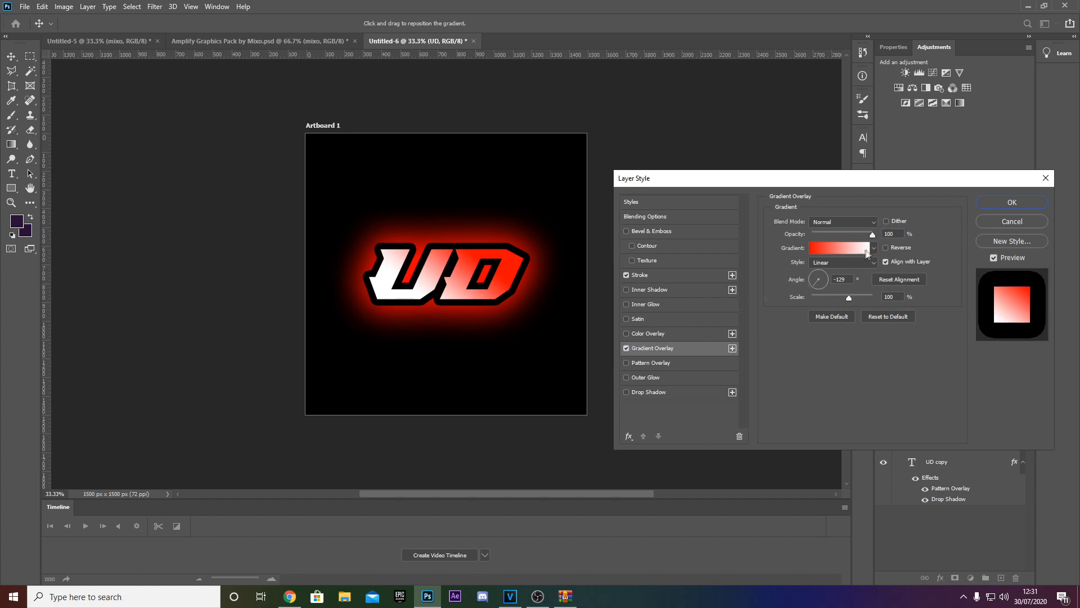
drag(813, 283, 818, 299)
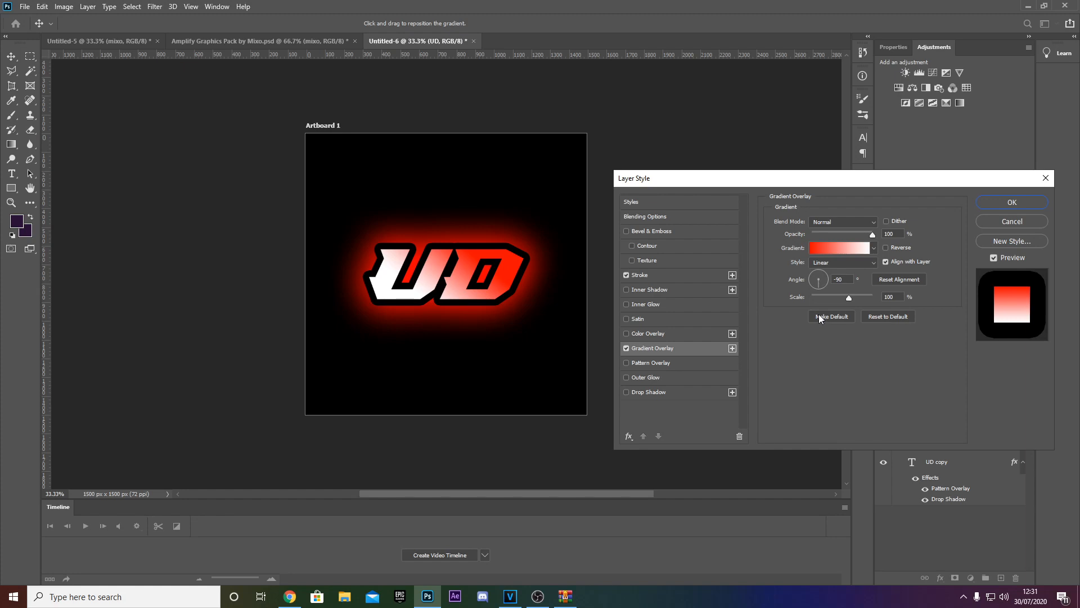
drag(819, 314, 818, 314)
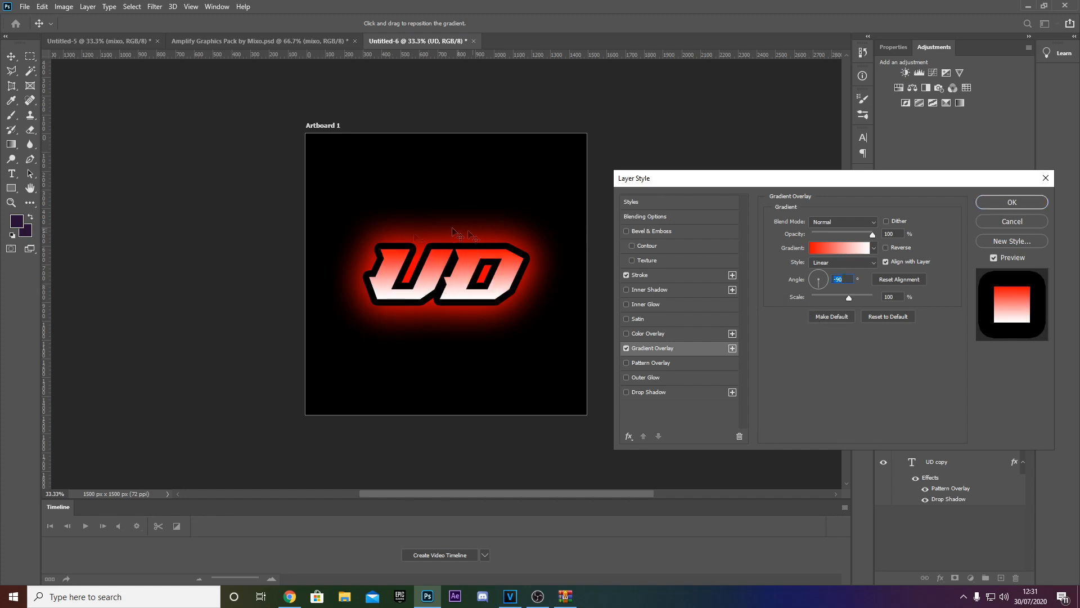
- Try a black-to-red overlay gradient from the Black, White preset, sampling the logo's red and moving the midpoint to 35%
click(838, 248)
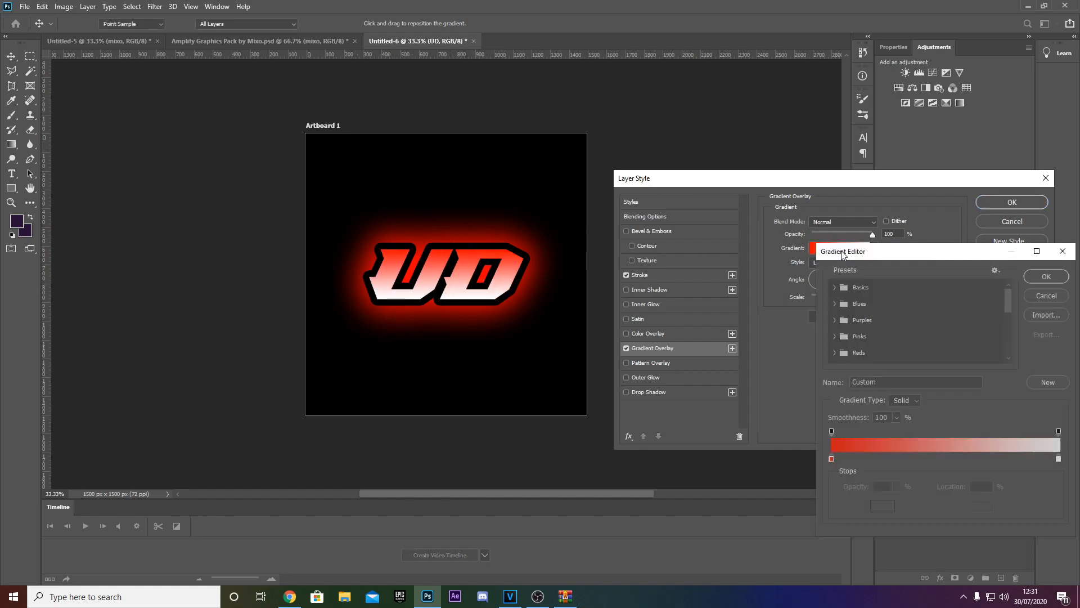
click(834, 288)
click(887, 305)
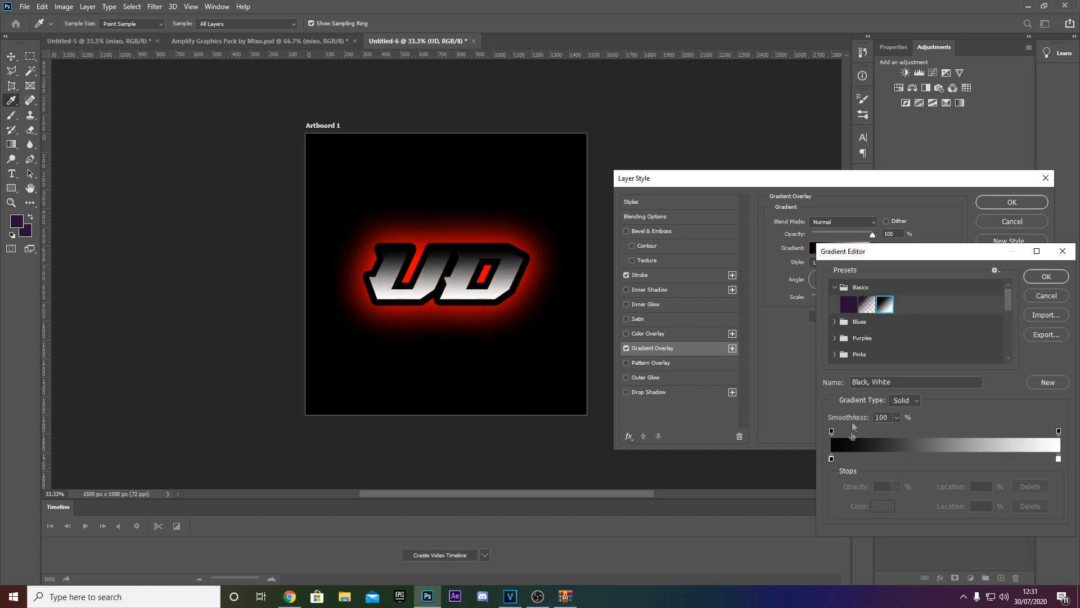
click(1059, 459)
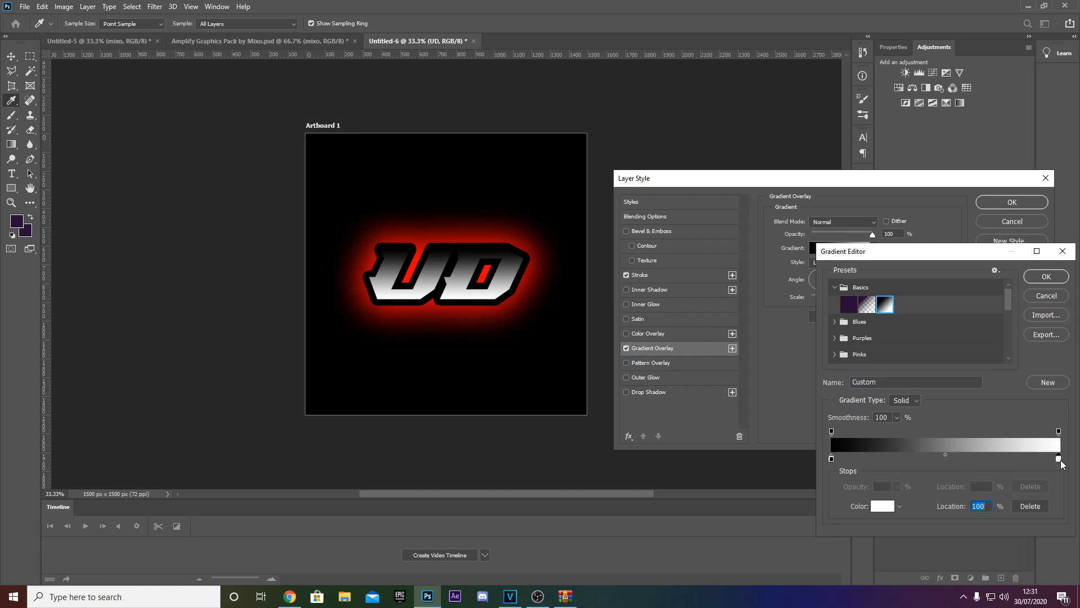
click(442, 236)
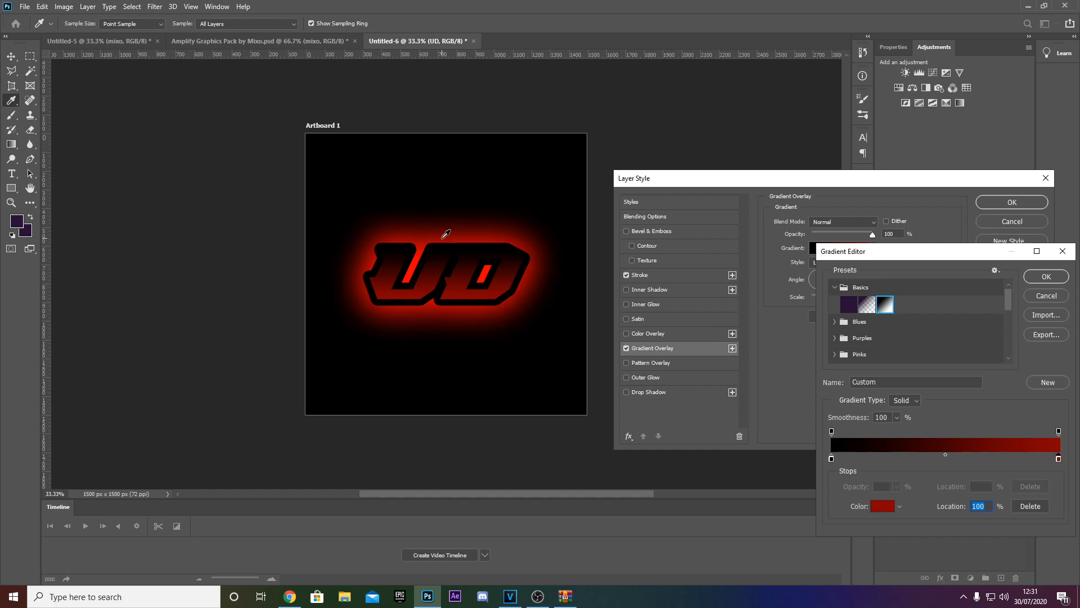
click(415, 266)
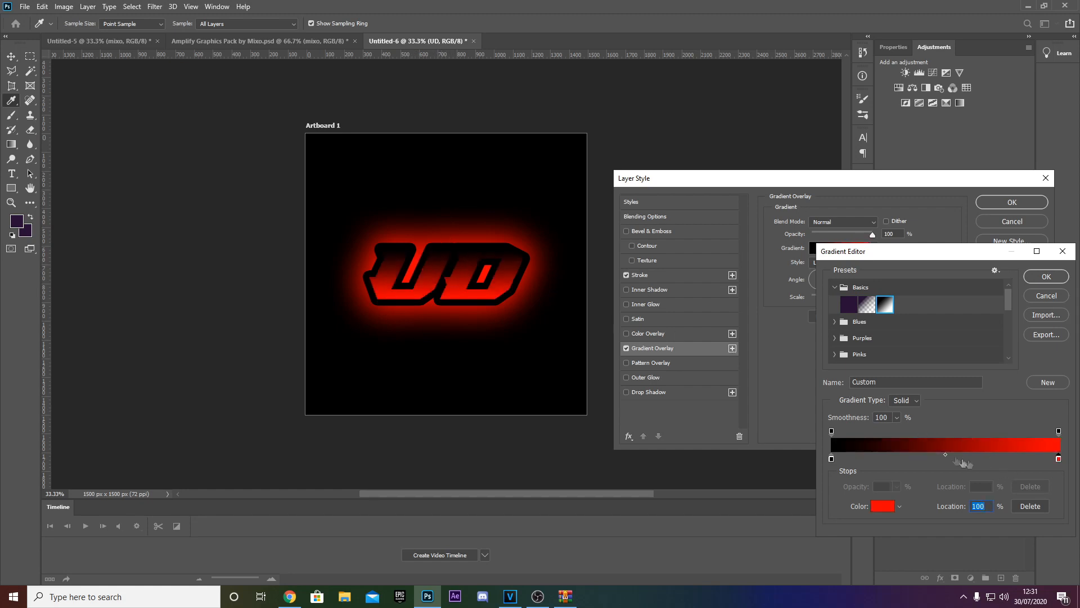
drag(945, 454, 912, 453)
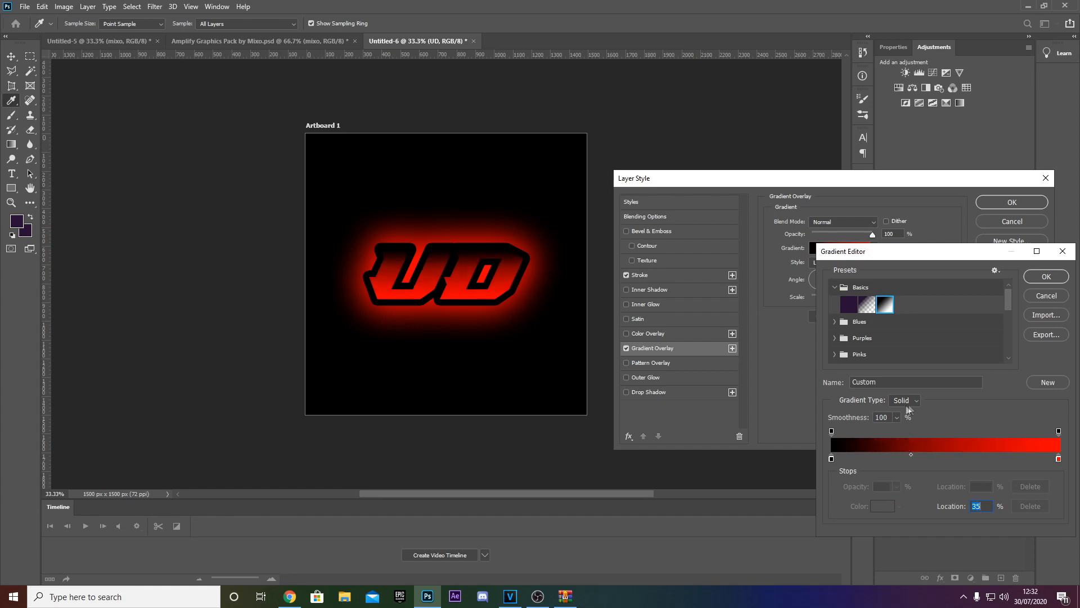
- Try white as the gradient's start colour with the midpoint at 58%, and discard the gradient edits
click(832, 459)
click(882, 506)
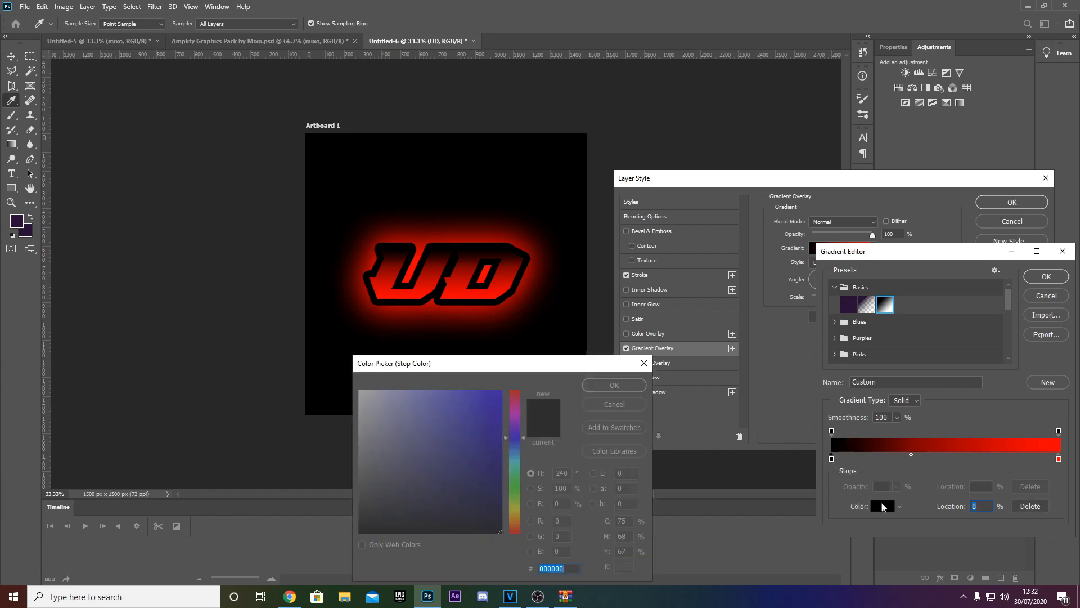
drag(470, 437, 360, 391)
click(609, 387)
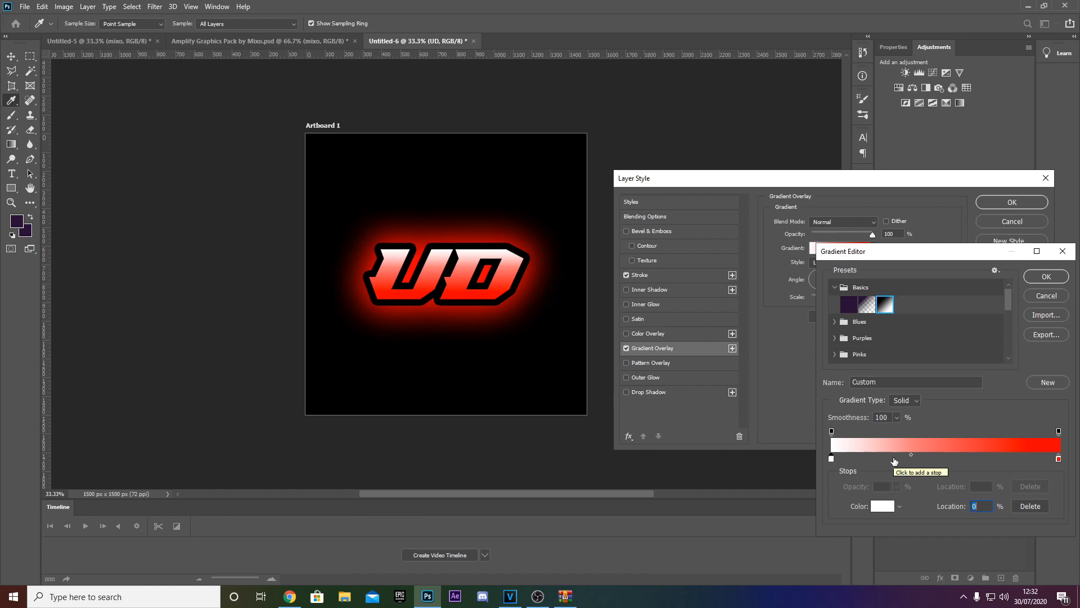
drag(911, 454, 962, 457)
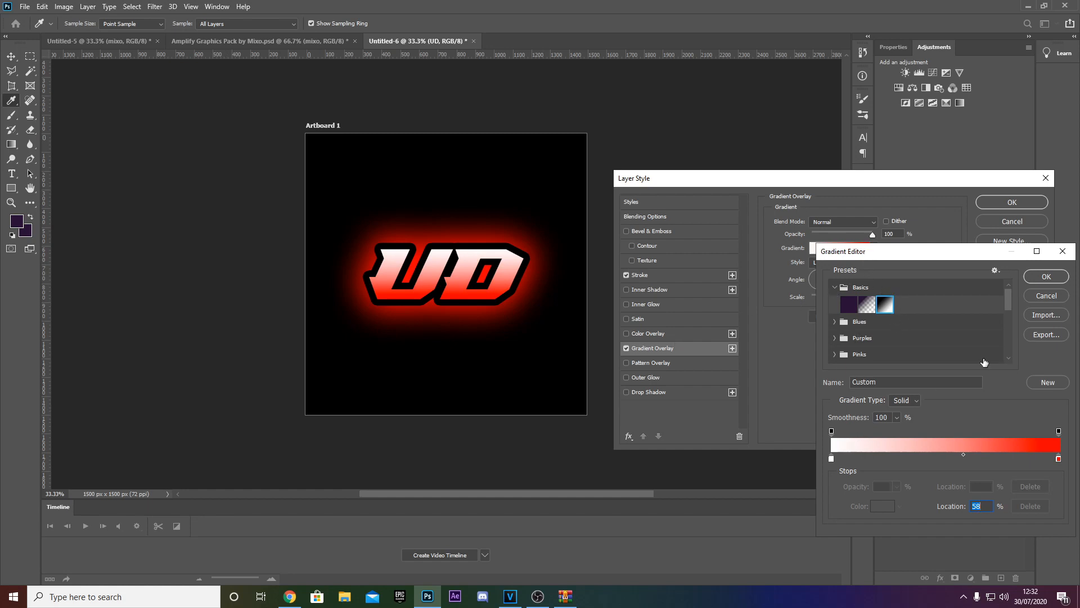
click(1063, 253)
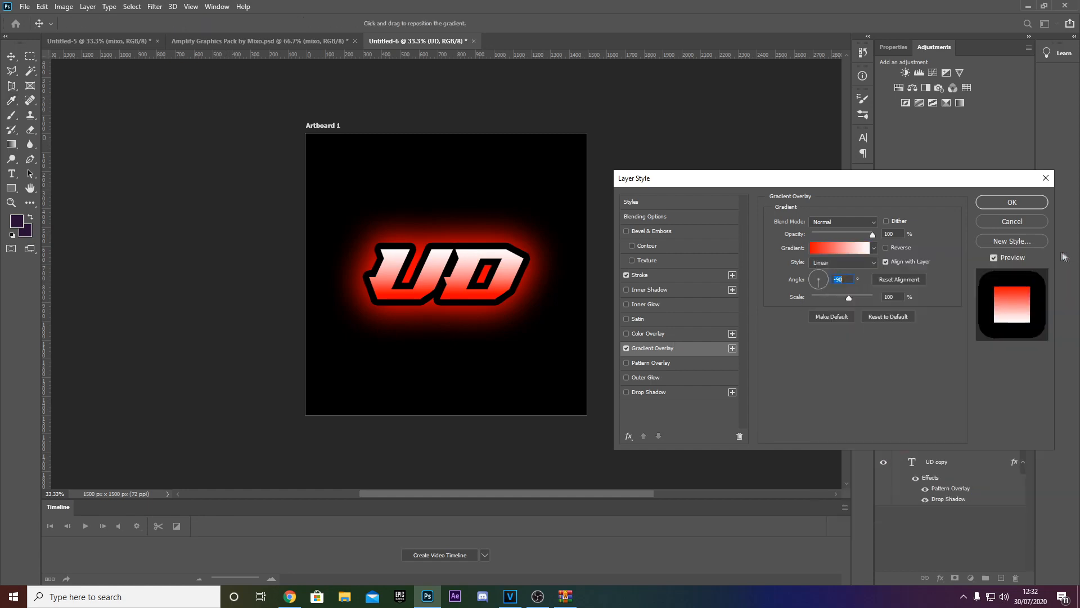
- Keep the overlay's gradient style on Linear and apply the layer style to the upper UD text
click(841, 262)
click(842, 265)
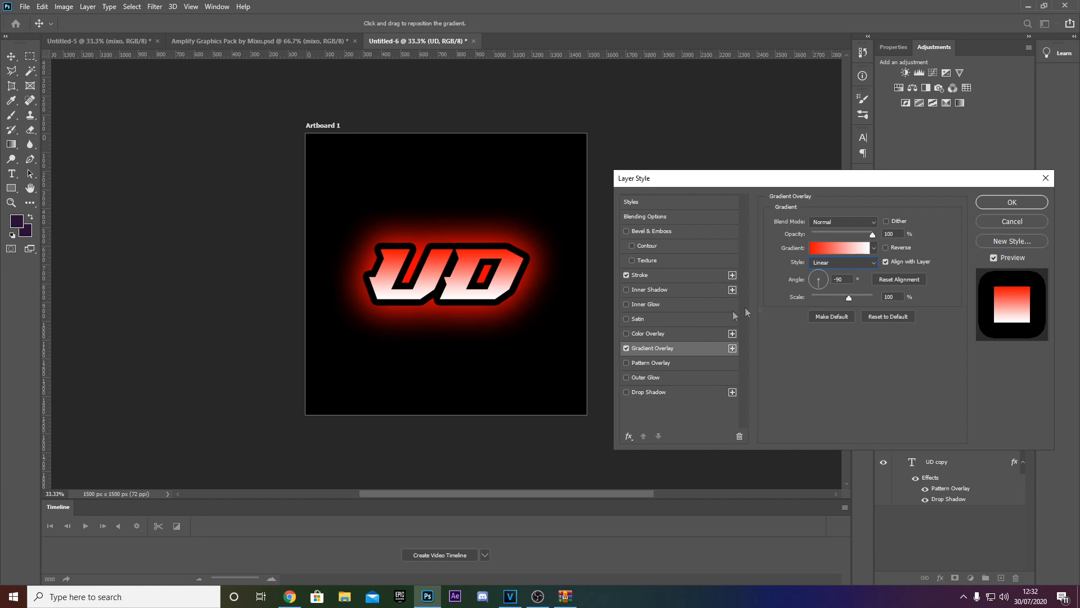
click(998, 203)
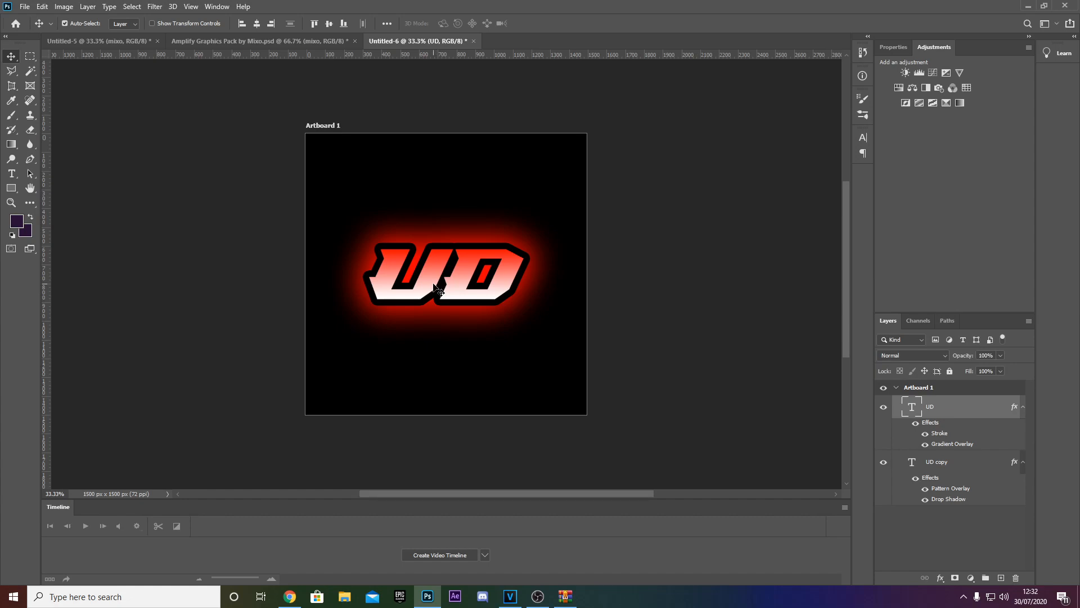
- Switch to the Amplify Graphics Pack document and look through its layer groups
click(215, 38)
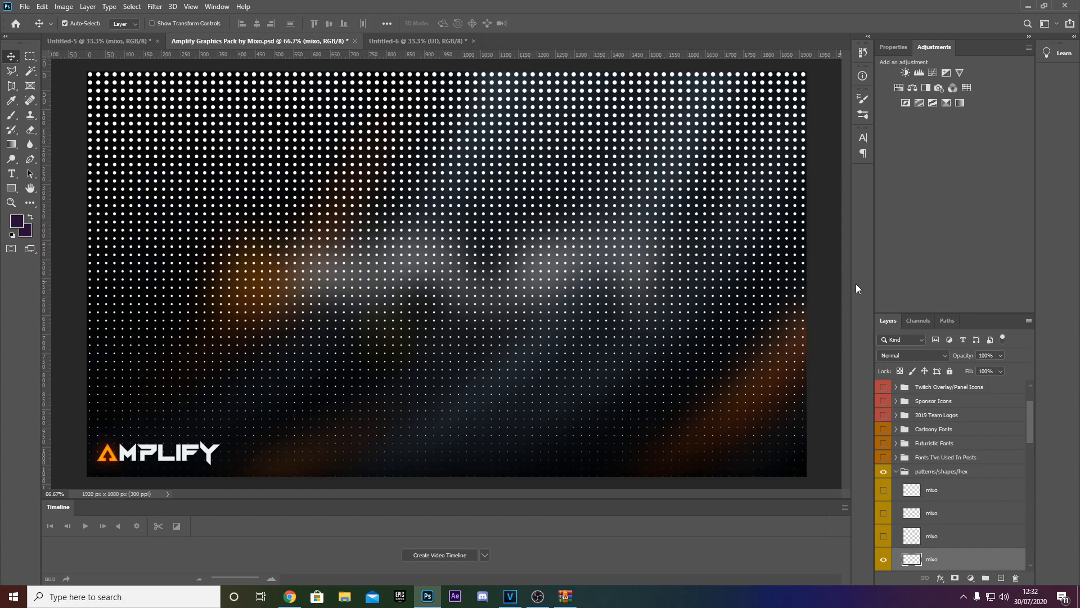
scroll(962, 447, up, 1)
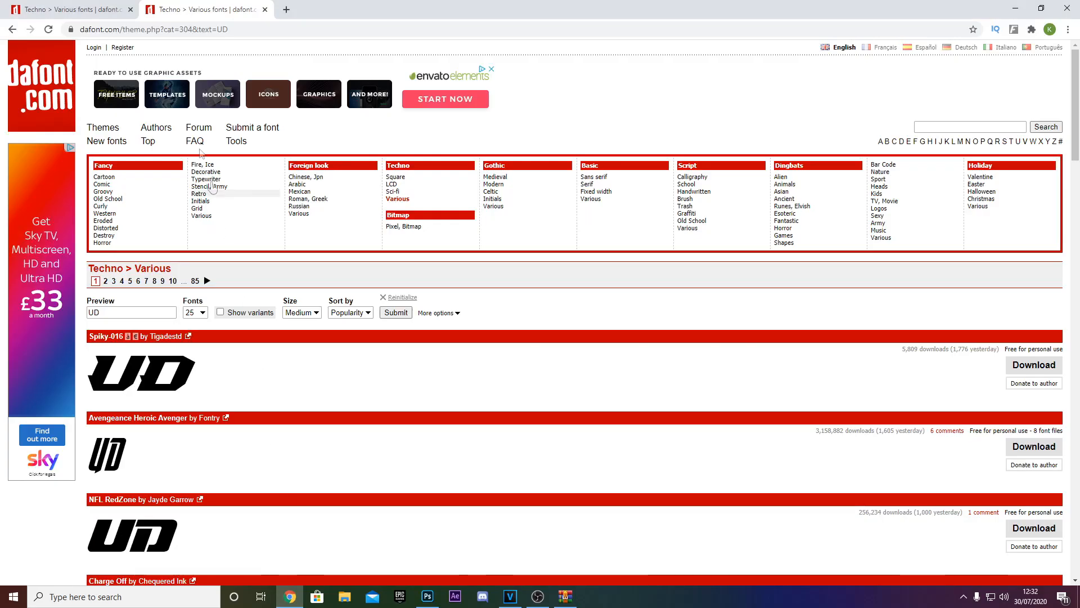
- Switch to Chrome, search for "yt" in a new tab and open the YouTube home page
click(286, 10)
text(yt)
key(Return)
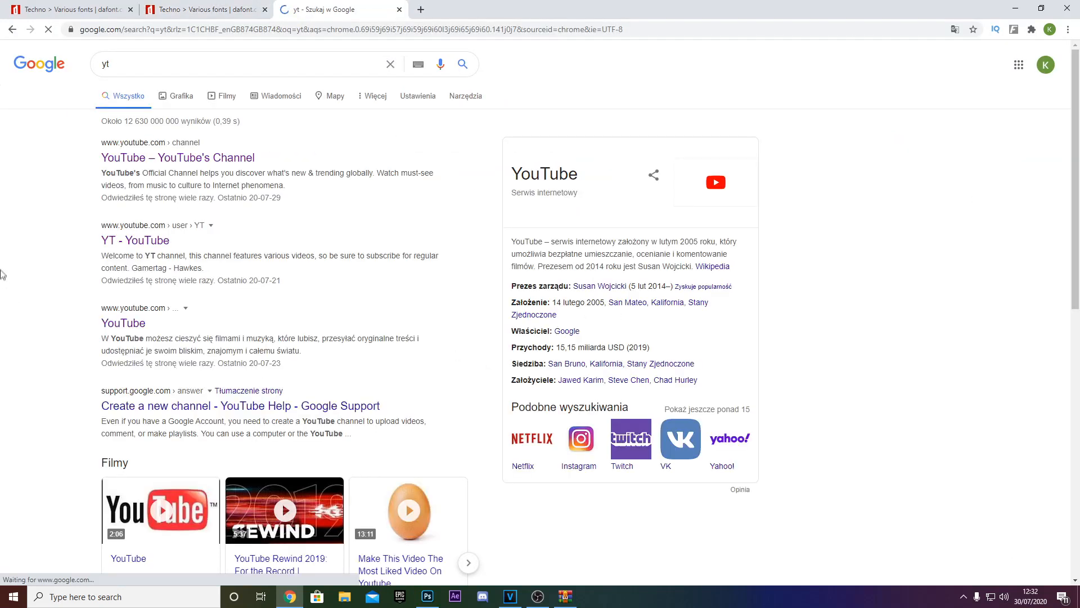
click(132, 324)
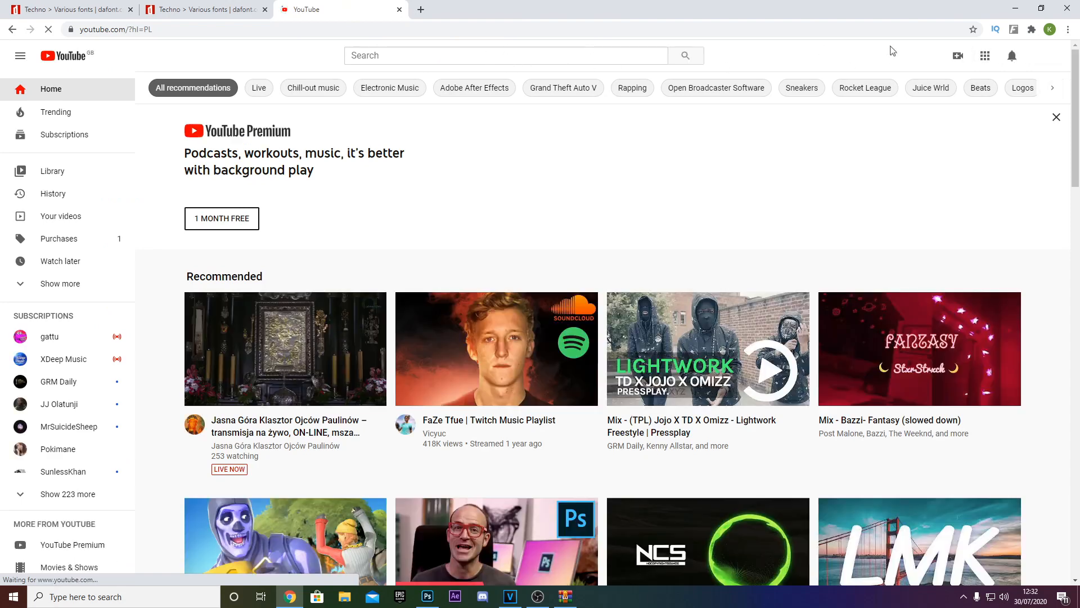
click(1045, 56)
- Search YouTube for "ampilfy gfx pack" and open the video Amplify Graphics Pack + Android Version (Free)
click(425, 55)
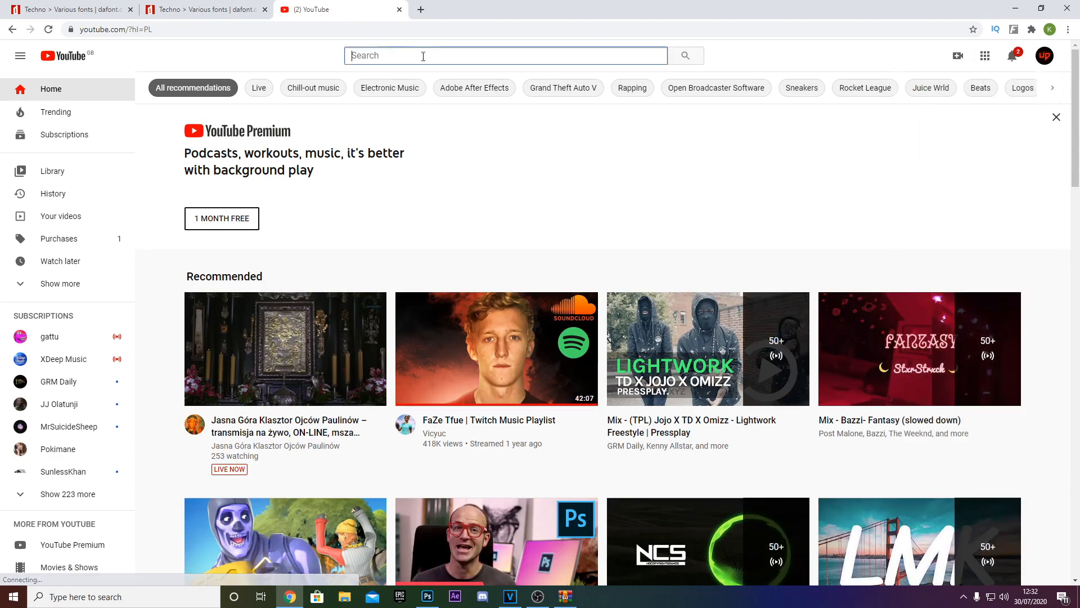
text(am)
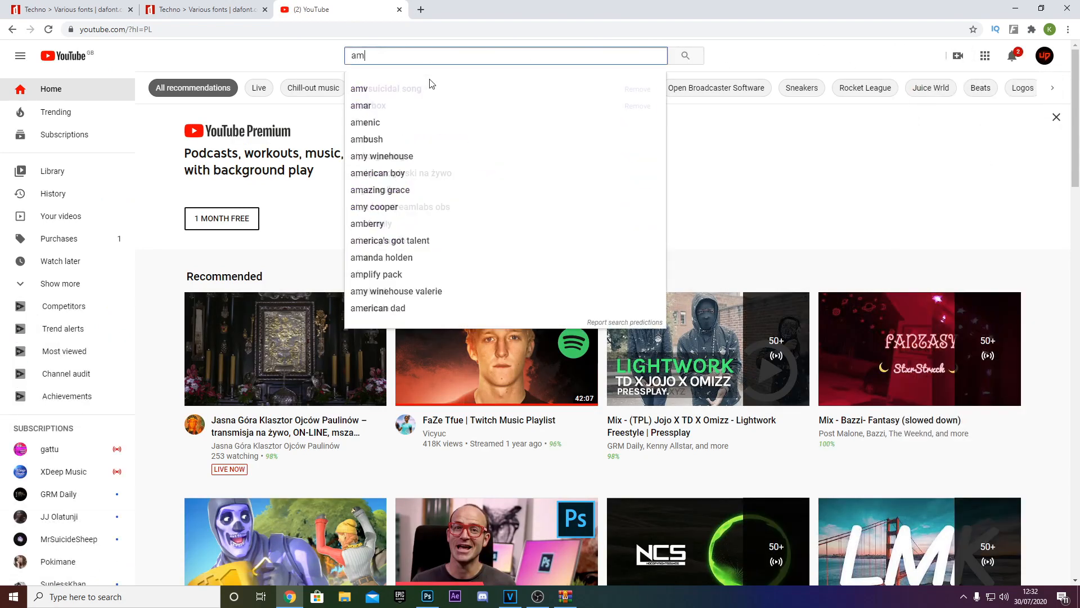
text(pil)
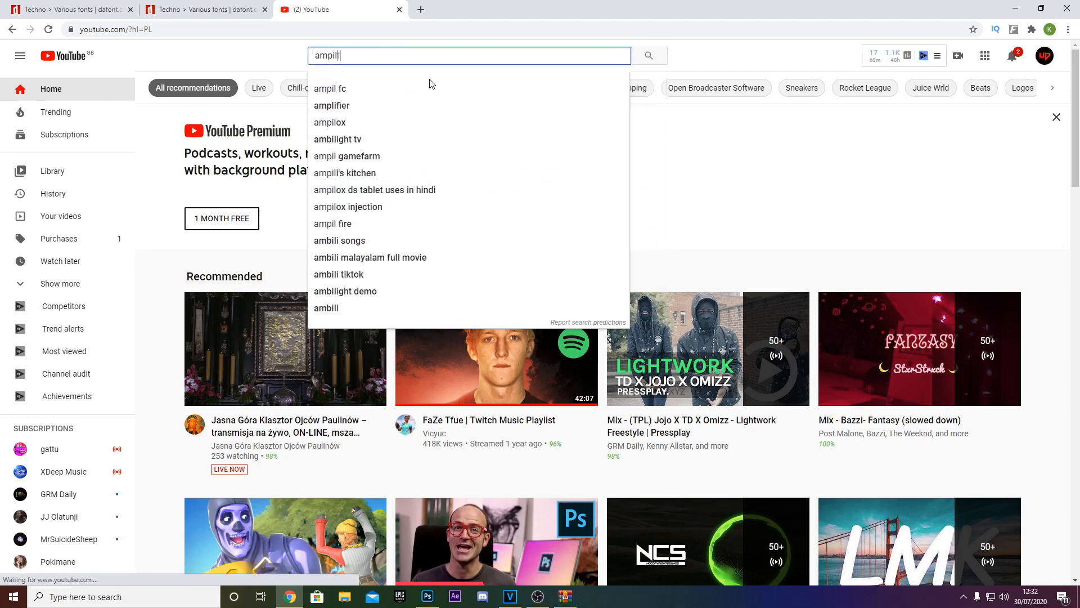
key(BackSpace)
key(BackSpace)
text(lify)
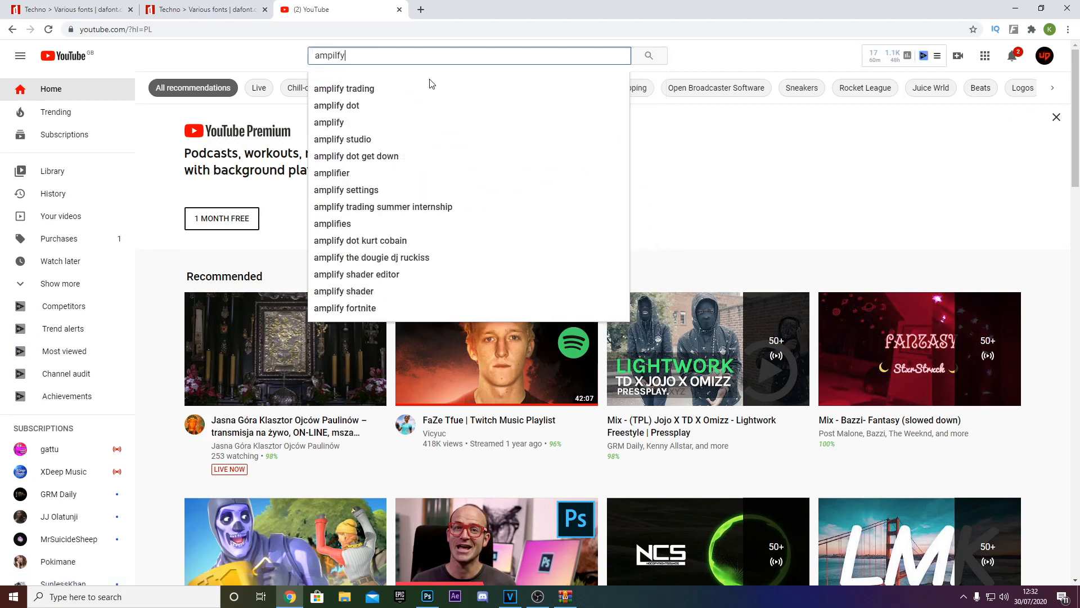
text( gfx pa)
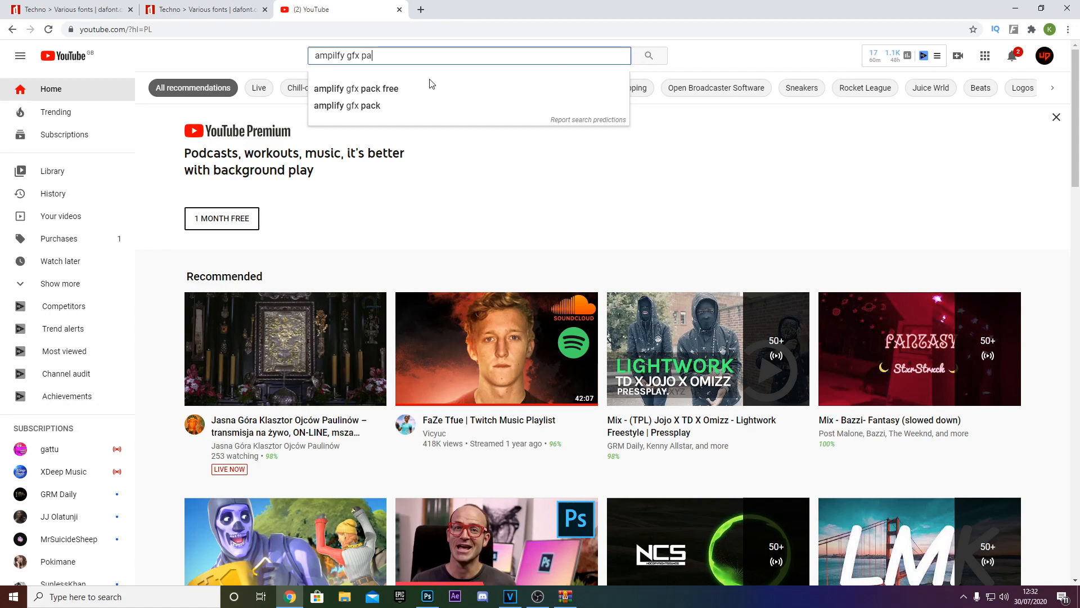
text(ck)
key(Return)
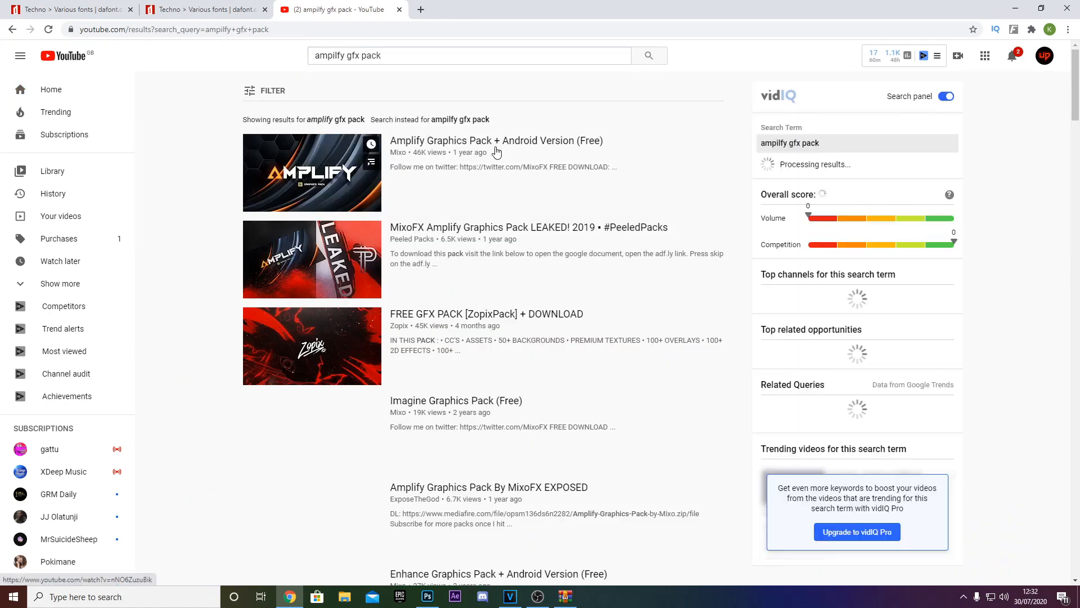
click(351, 175)
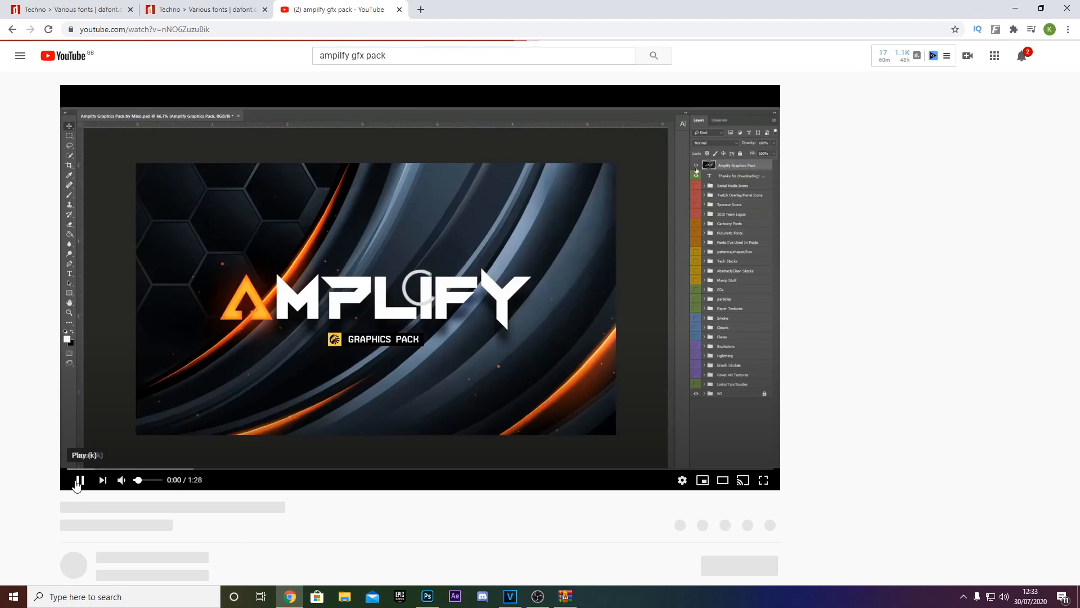
- Pause the video and examine its description for the pack's free download link
click(77, 482)
scroll(197, 397, down, 3)
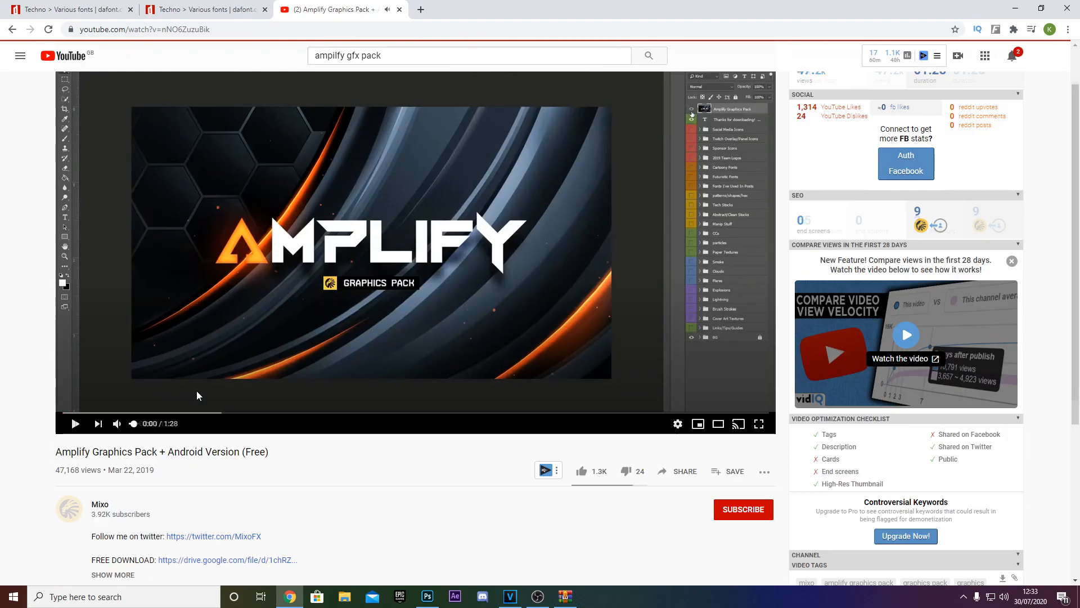
right_click(188, 394)
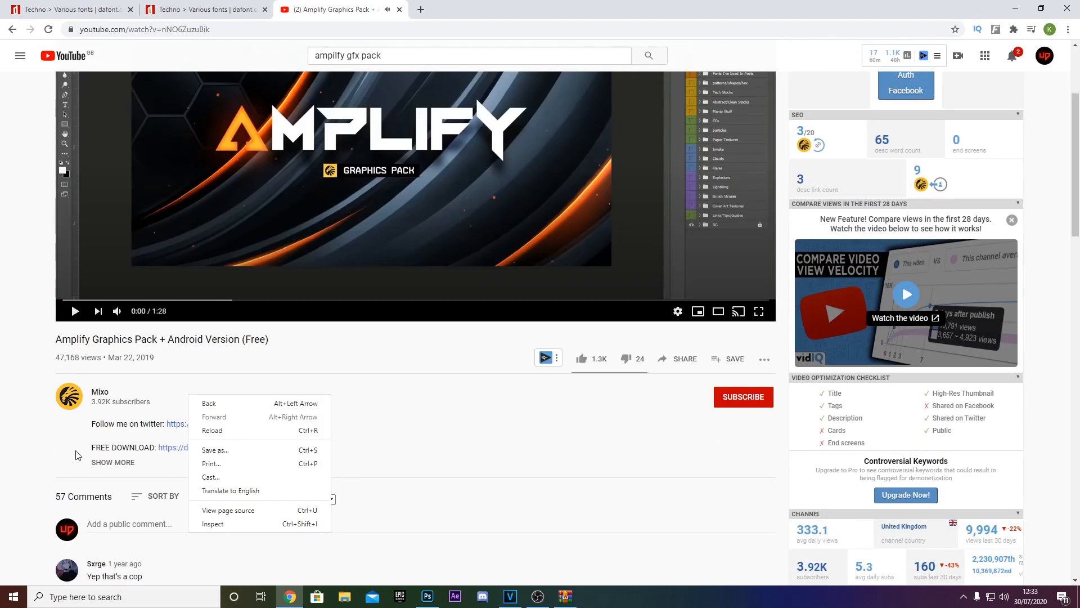
click(78, 453)
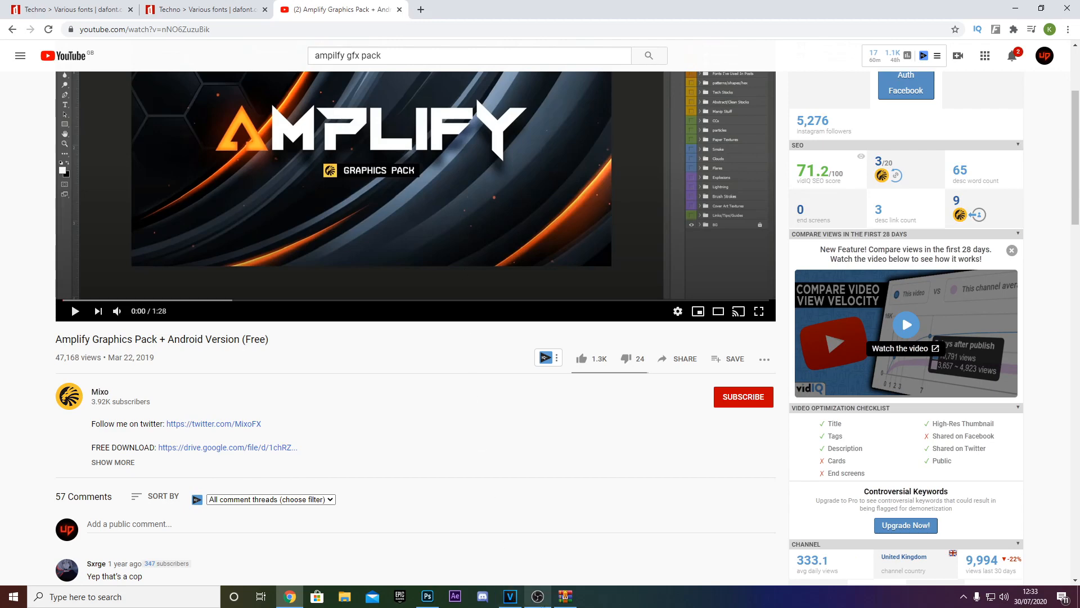
- Switch back to the Amplify Graphics Pack document in Photoshop and look at the available file commands
click(566, 597)
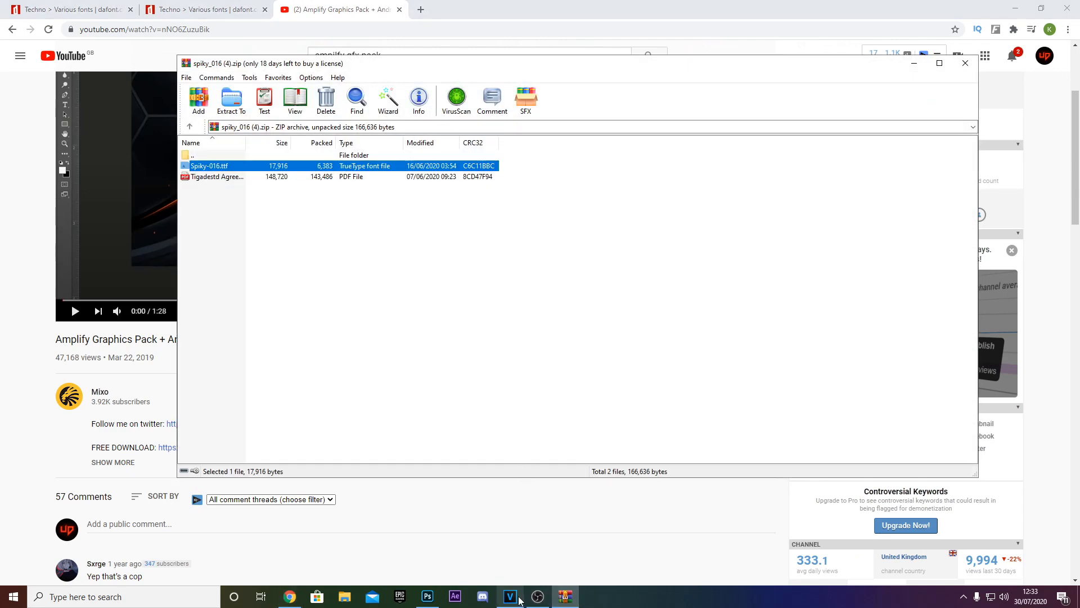
click(427, 596)
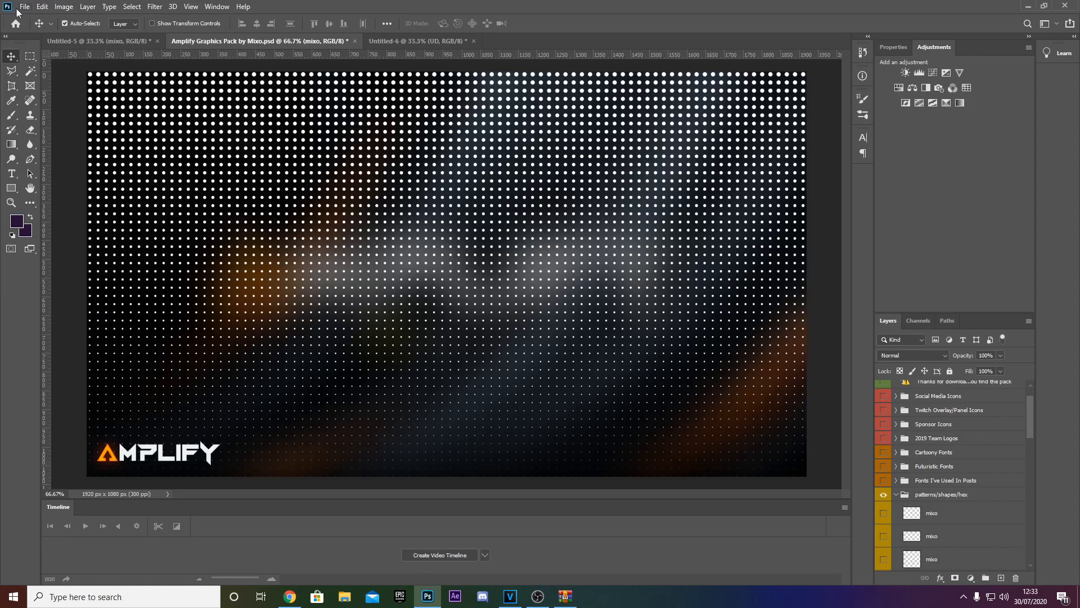
click(24, 7)
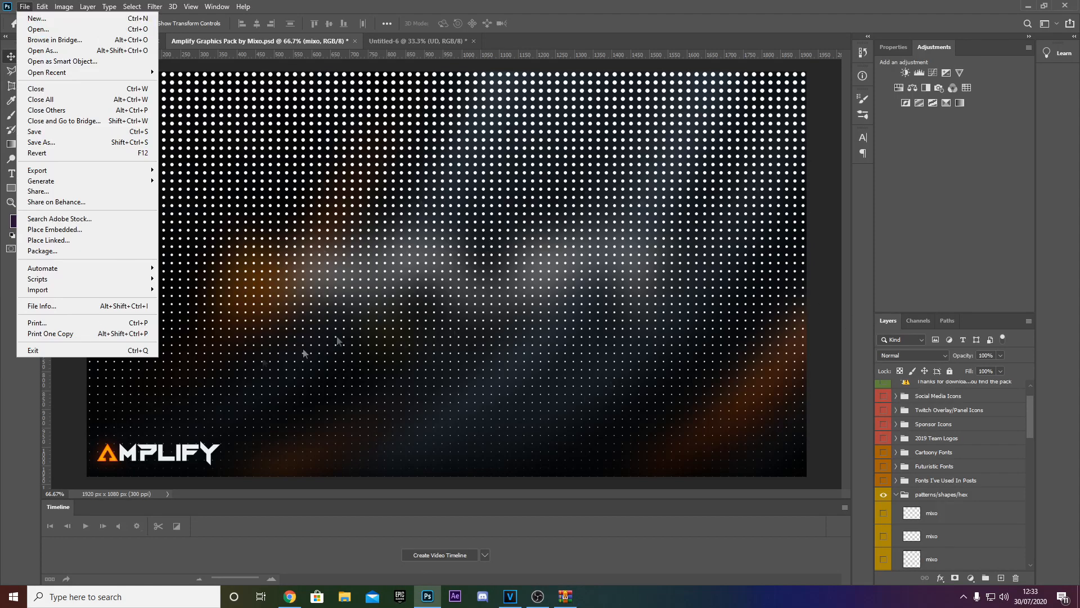
click(3, 384)
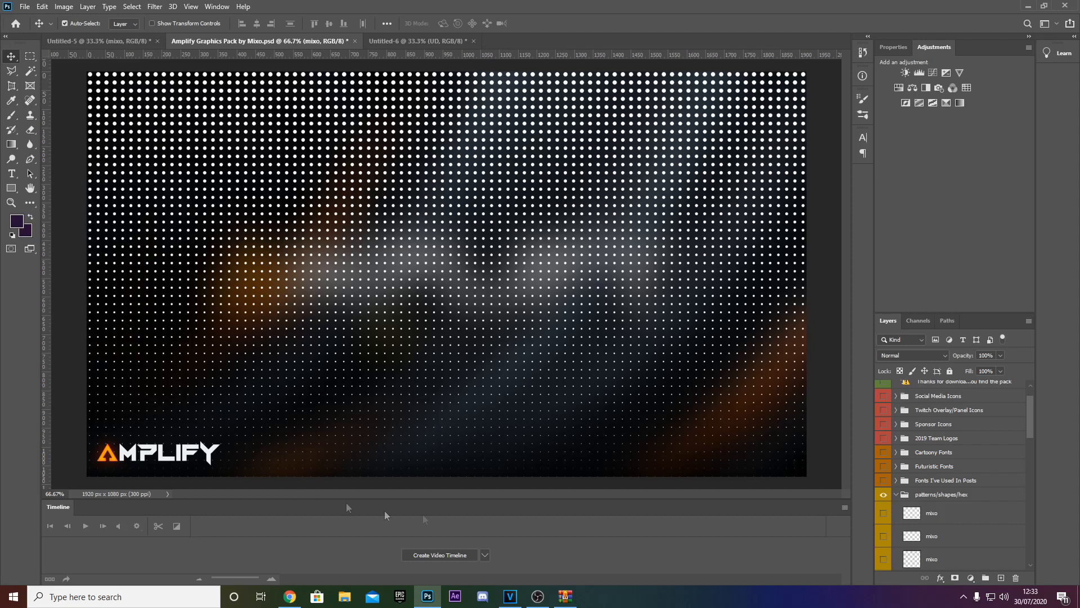
- Examine the halftone dot layer in the patterns/shapes/hex group by hiding and showing it
scroll(926, 421, up, 2)
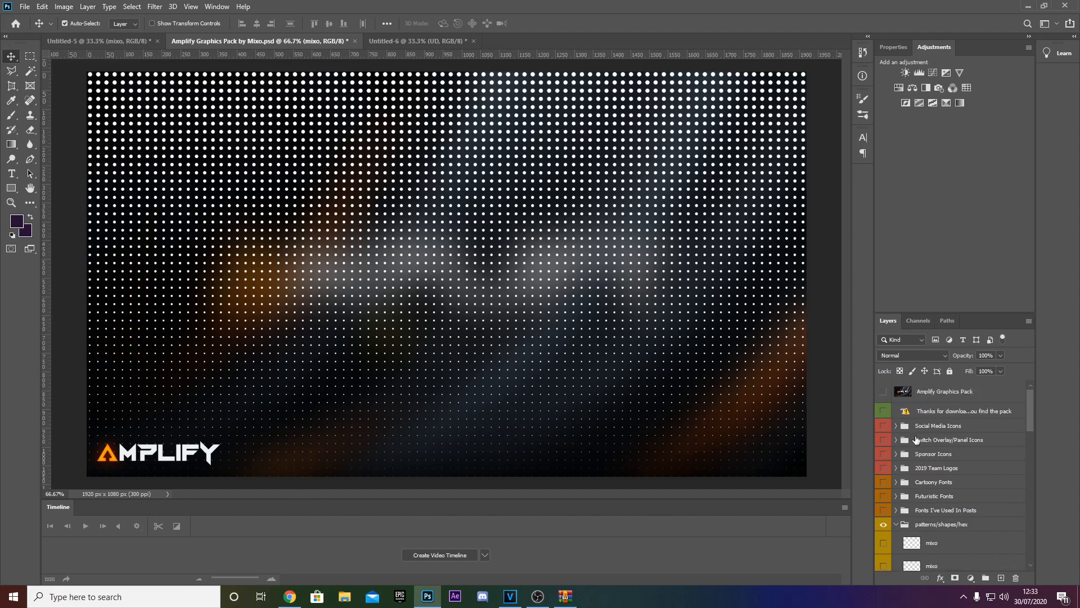
click(882, 526)
click(882, 525)
click(895, 524)
scroll(901, 520, down, 1)
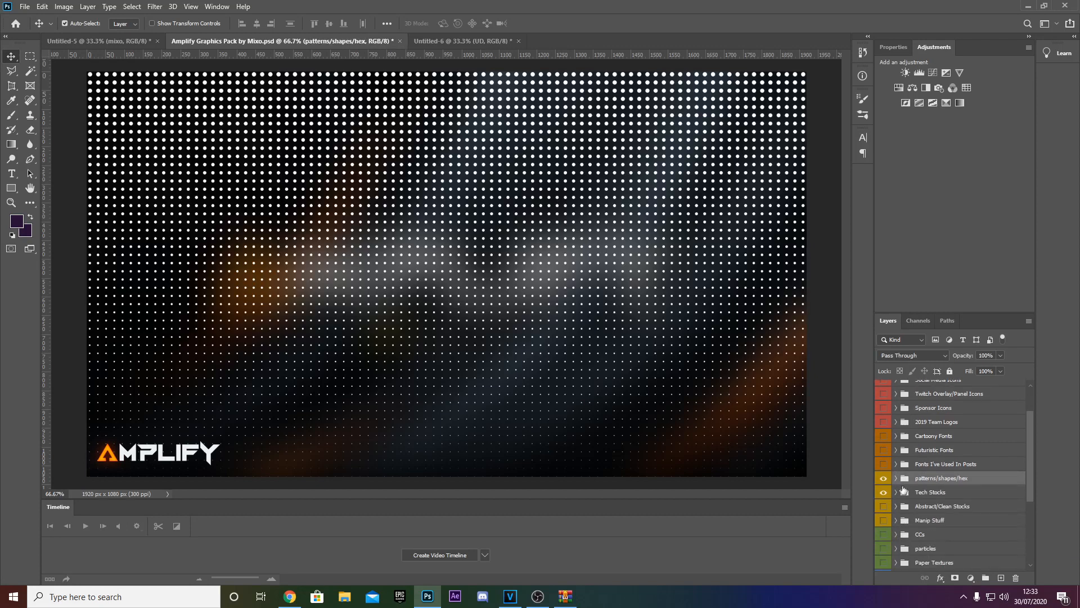
click(896, 478)
scroll(883, 507, down, 1)
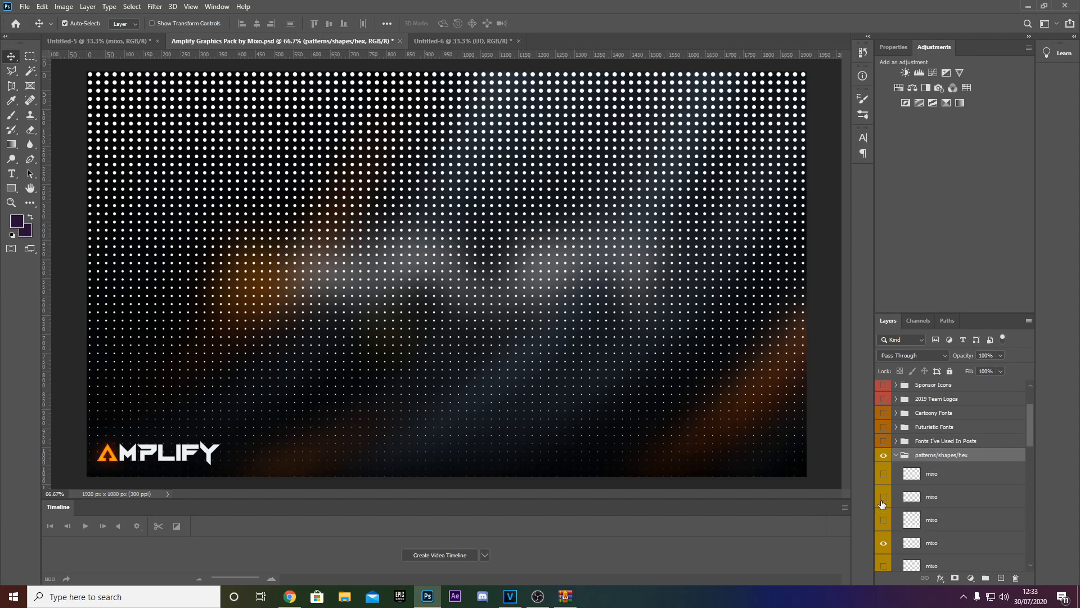
click(884, 543)
click(884, 544)
click(884, 544)
click(884, 543)
- Duplicate the visible halftone dot layer into Artboard 1 of Untitled-5 and switch to that document
right_click(927, 546)
click(928, 547)
right_click(934, 543)
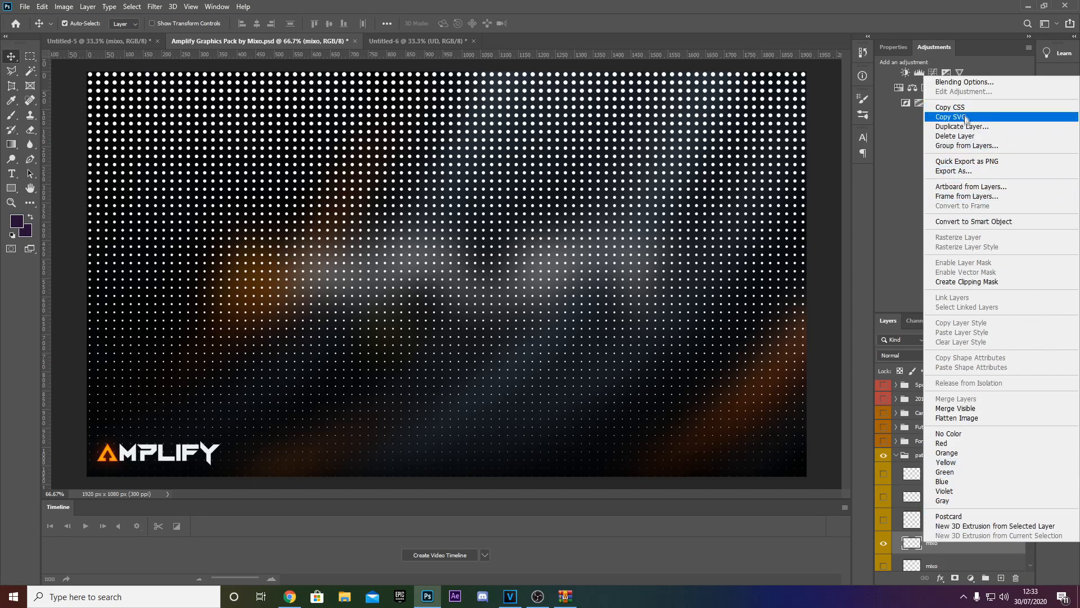
click(962, 126)
click(527, 208)
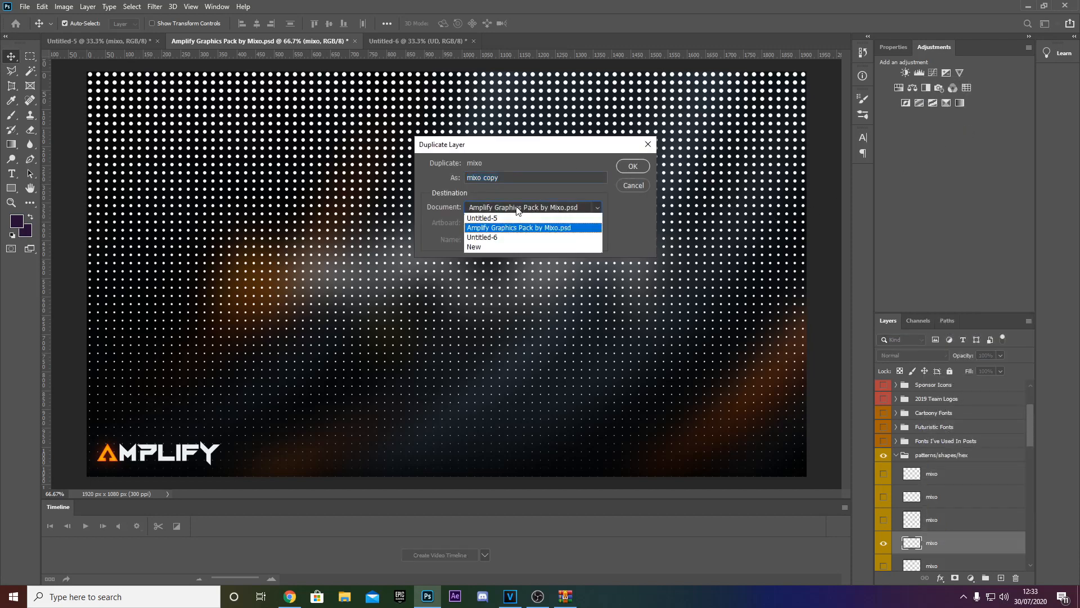
click(496, 219)
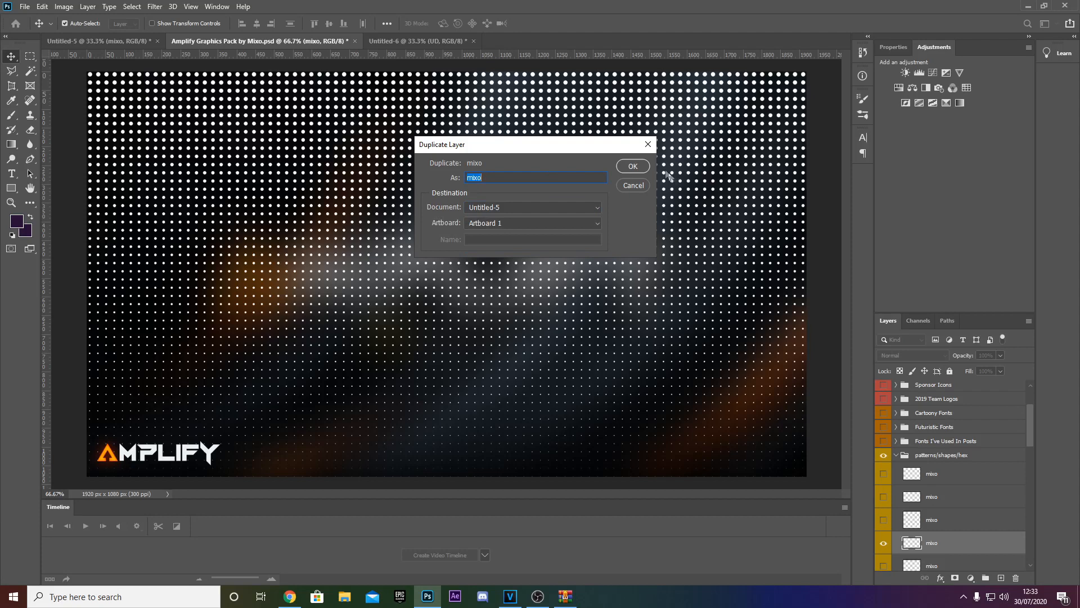
click(633, 166)
click(124, 44)
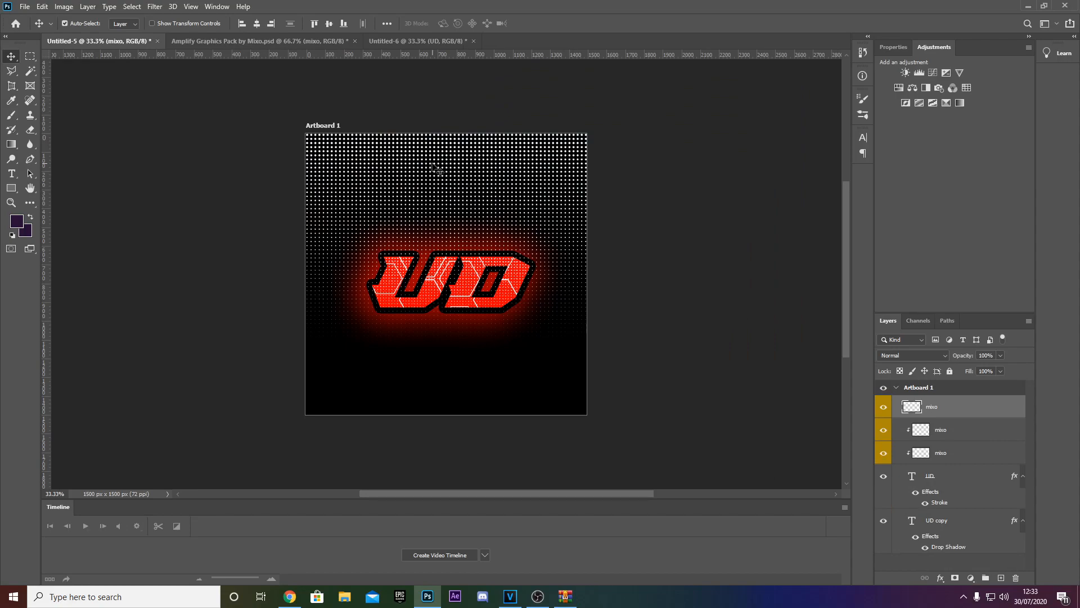
- Try rotating the dot layer in Untitled-5 by about -179.9° and moving it lower over the logo
drag(432, 163, 433, 168)
key(ctrl+t)
drag(521, 101, 535, 381)
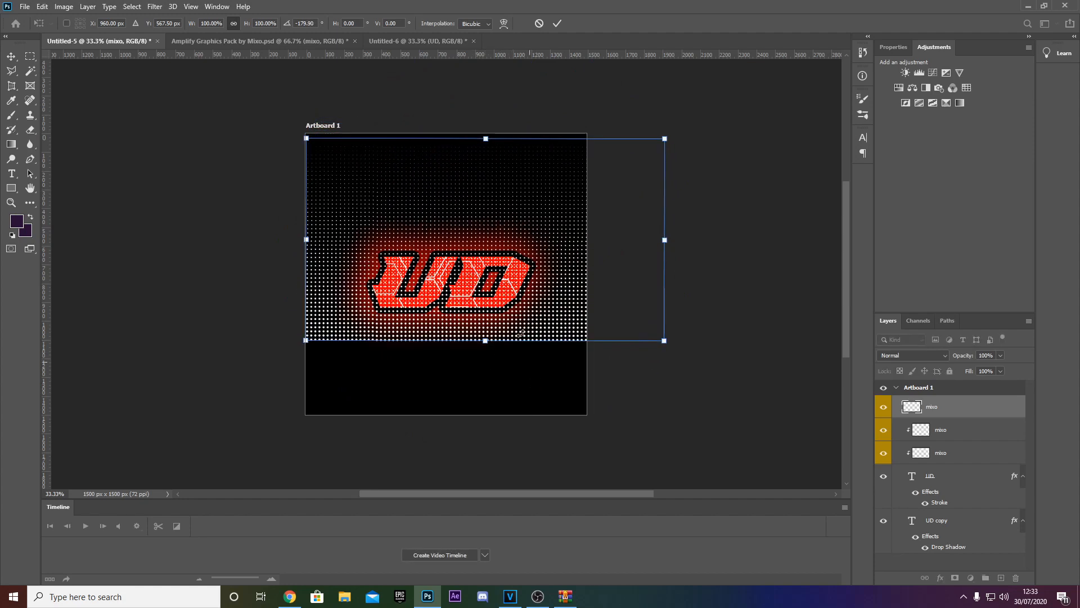
drag(452, 326, 451, 361)
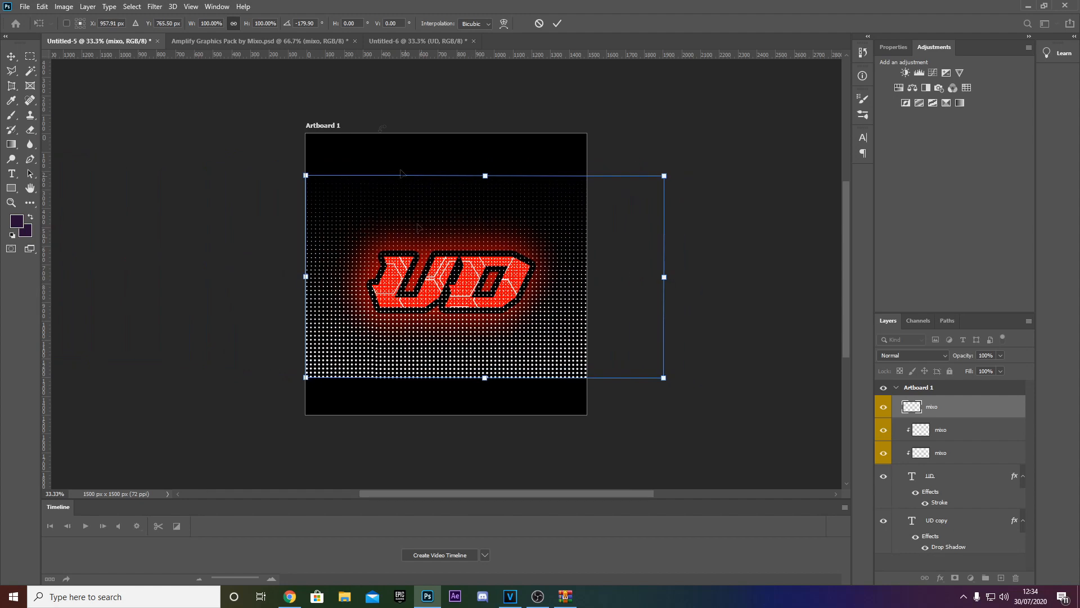
- Duplicate the halftone dot layer from the Amplify Graphics Pack document into Artboard 1 of Untitled-6
click(401, 41)
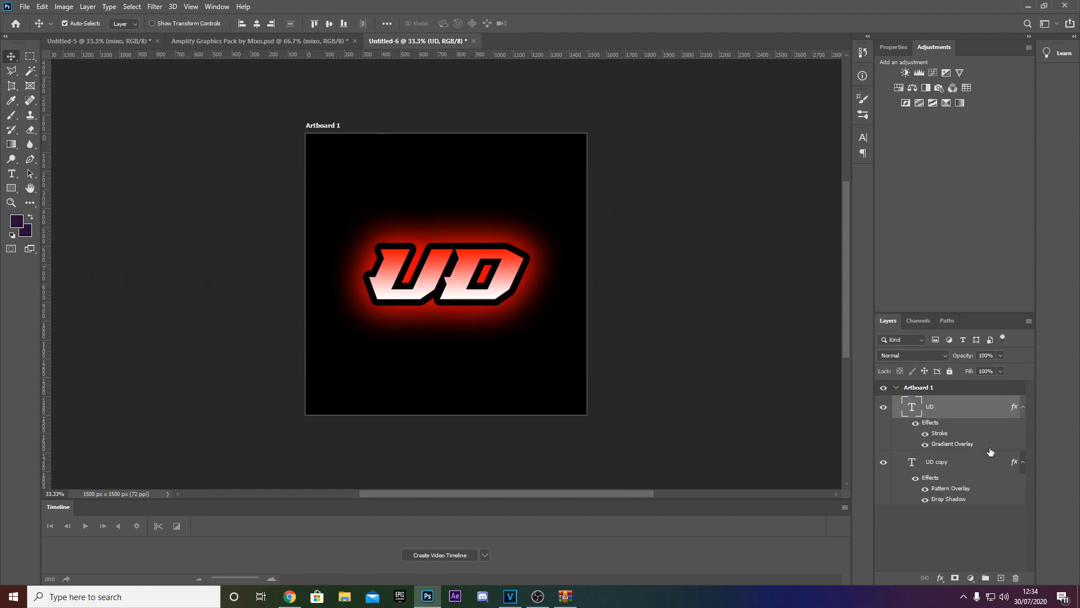
click(256, 39)
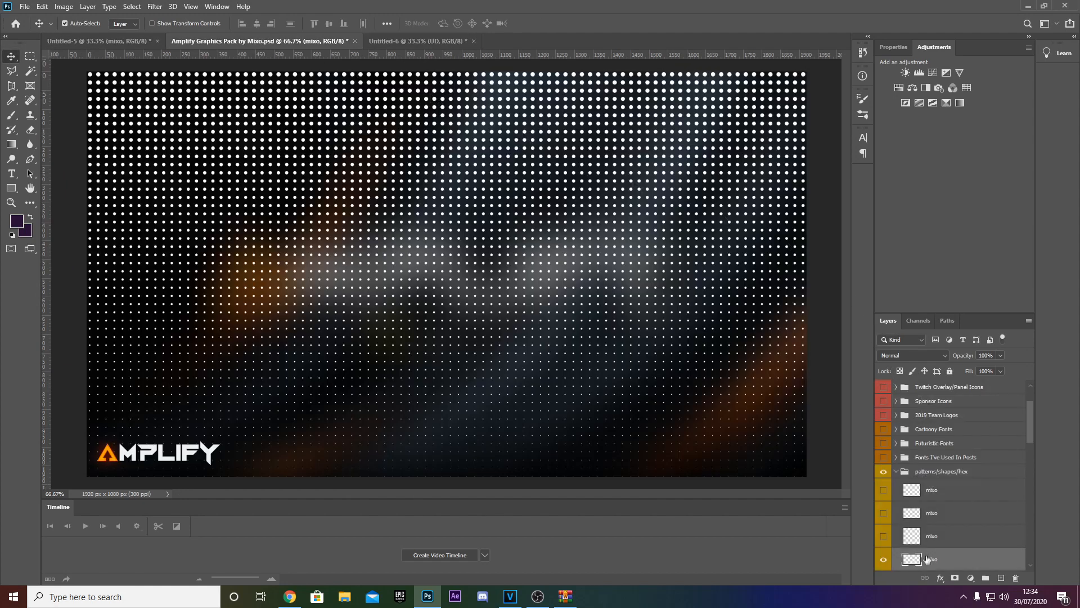
right_click(932, 560)
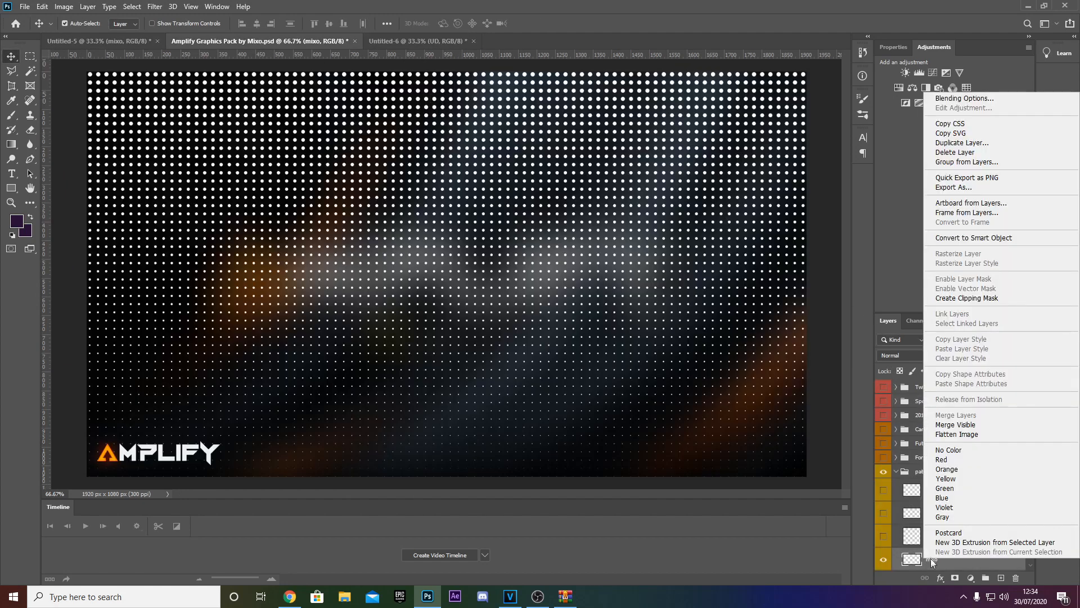
click(951, 143)
click(526, 208)
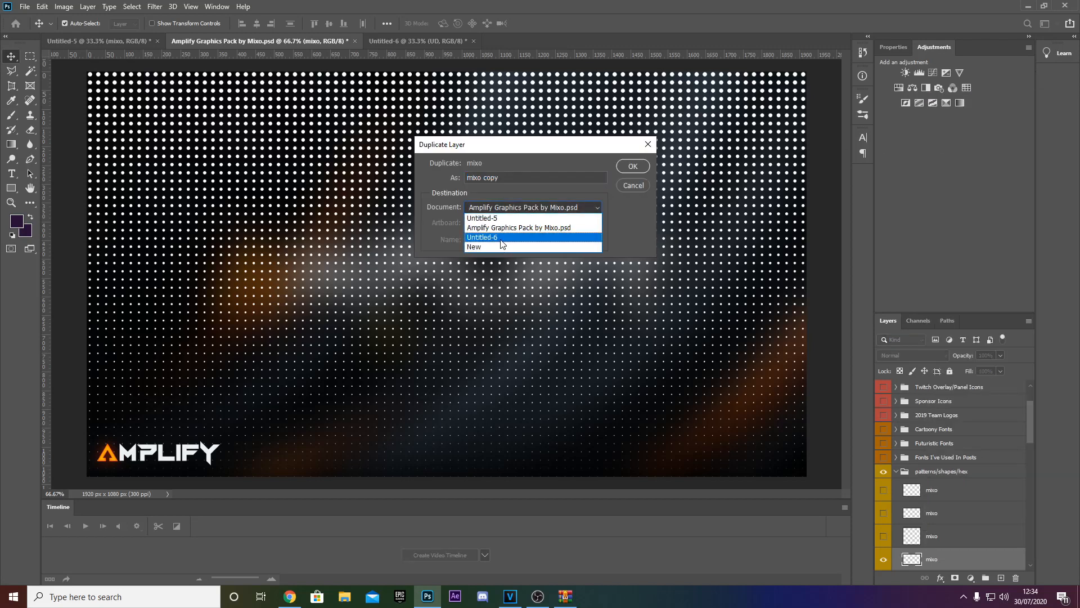
click(506, 239)
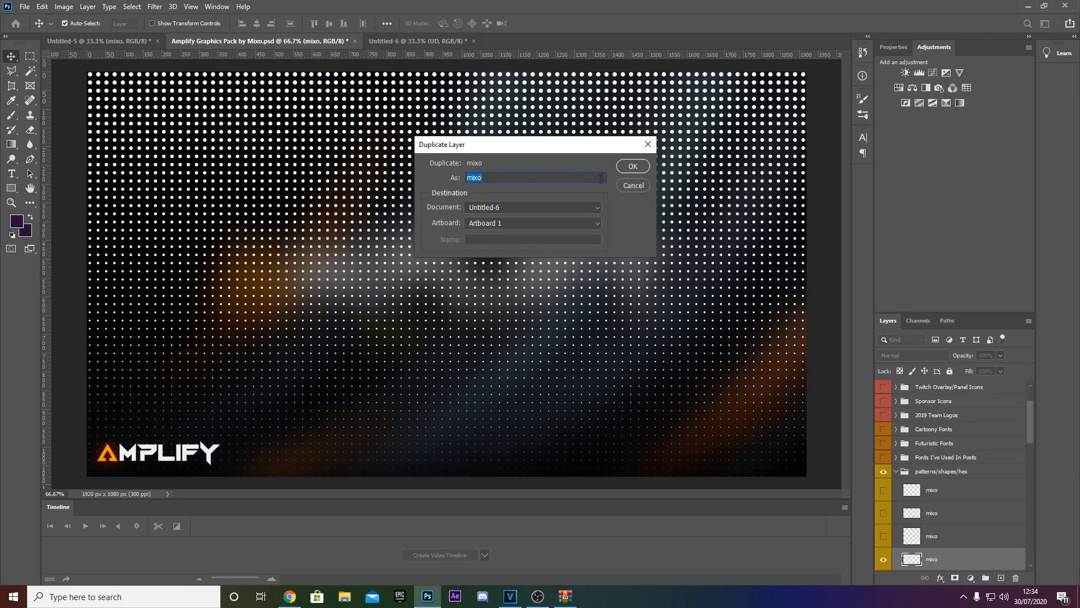
click(629, 167)
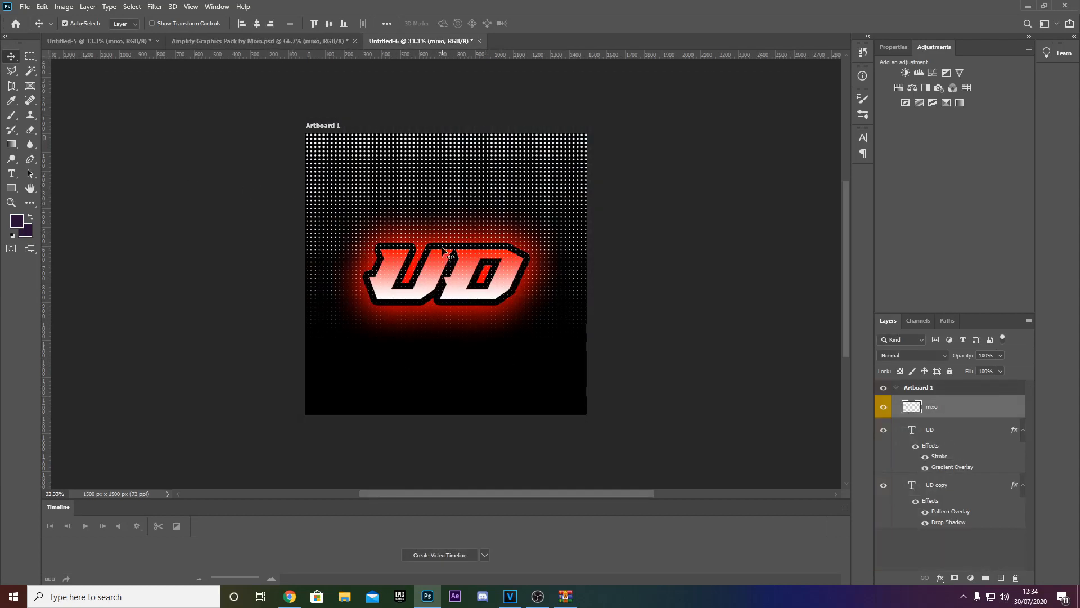
- Shift all layers in Untitled-6 slightly down, and move the dot layer further down with a rotation of about 0.36°
key(ctrl+alt+a)
mouse_move(440, 245)
mouse_down()
mouse_move(441, 281)
mouse_move(440, 251)
mouse_up()
click(948, 411)
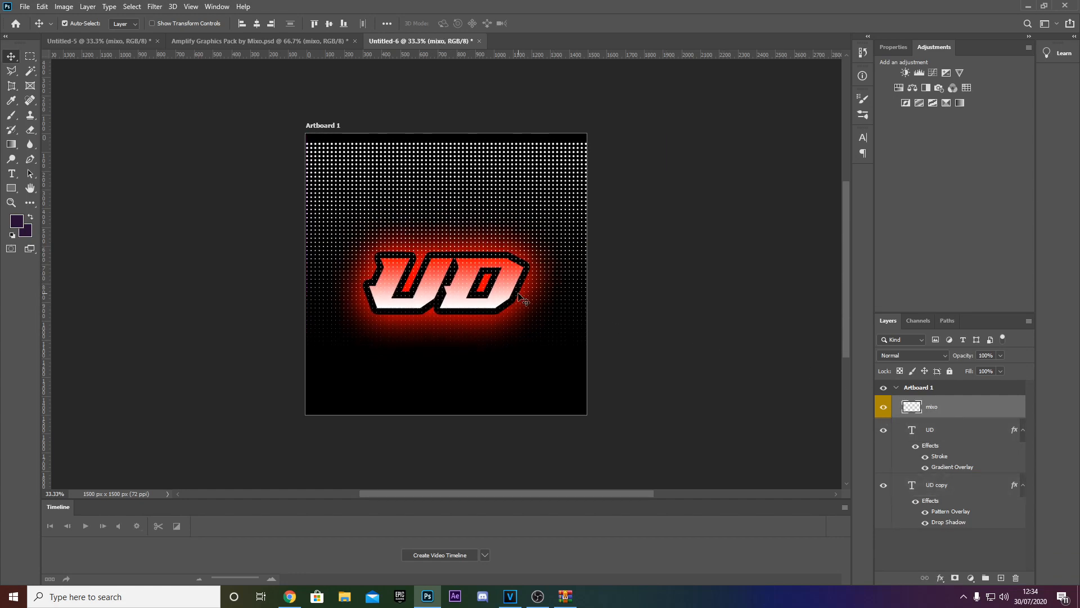
drag(521, 290, 522, 306)
key(ctrl+t)
drag(514, 137, 533, 63)
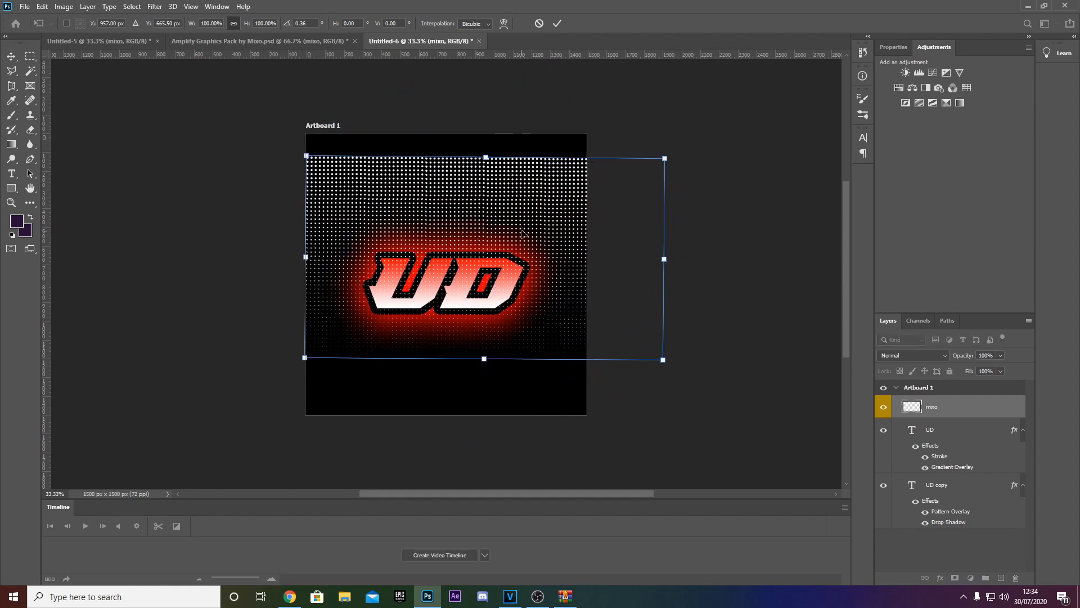
drag(521, 232, 494, 238)
key(Return)
- Create a clipping mask from the dot layer onto the UD text layer in Untitled-6
right_click(931, 407)
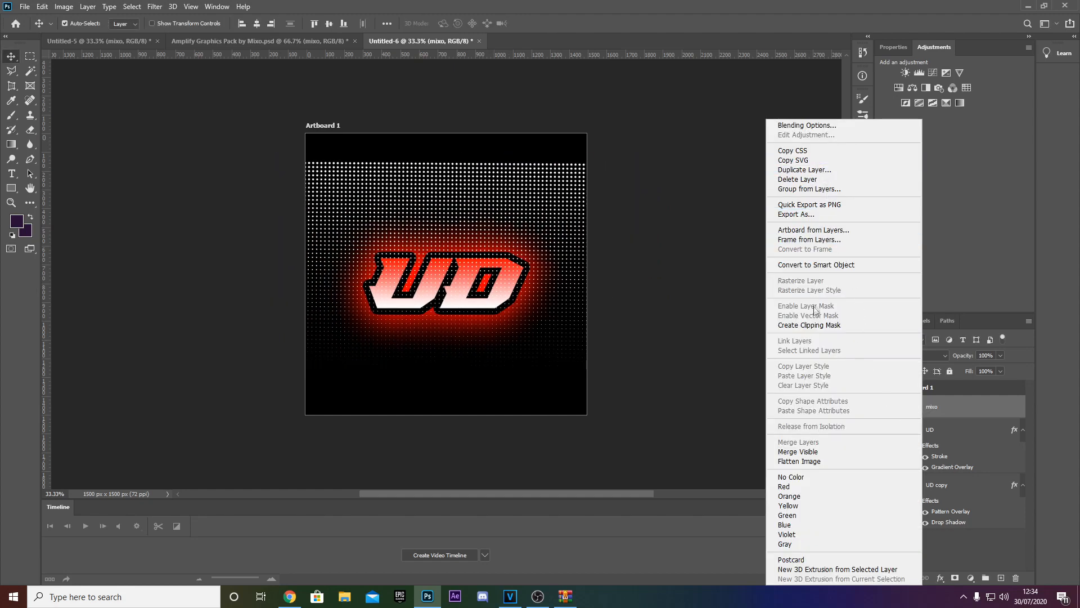
click(814, 325)
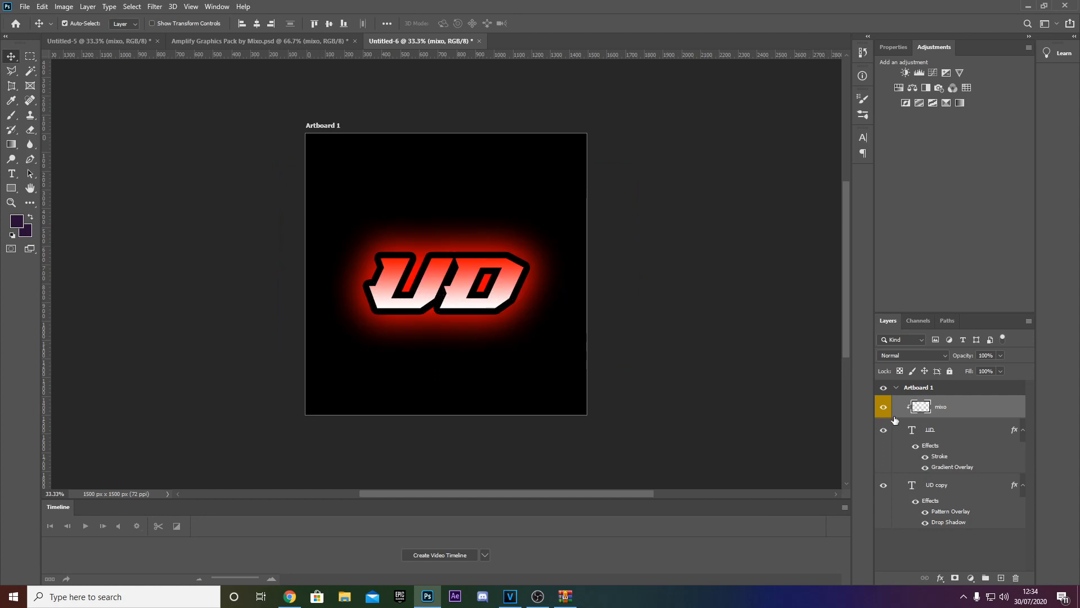
right_click(922, 414)
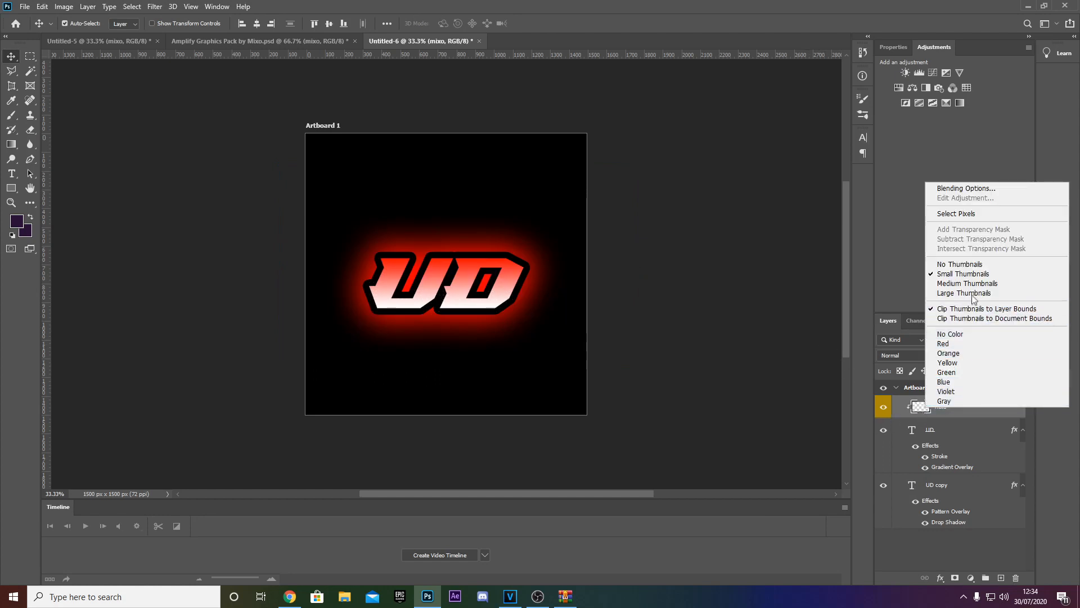
click(912, 407)
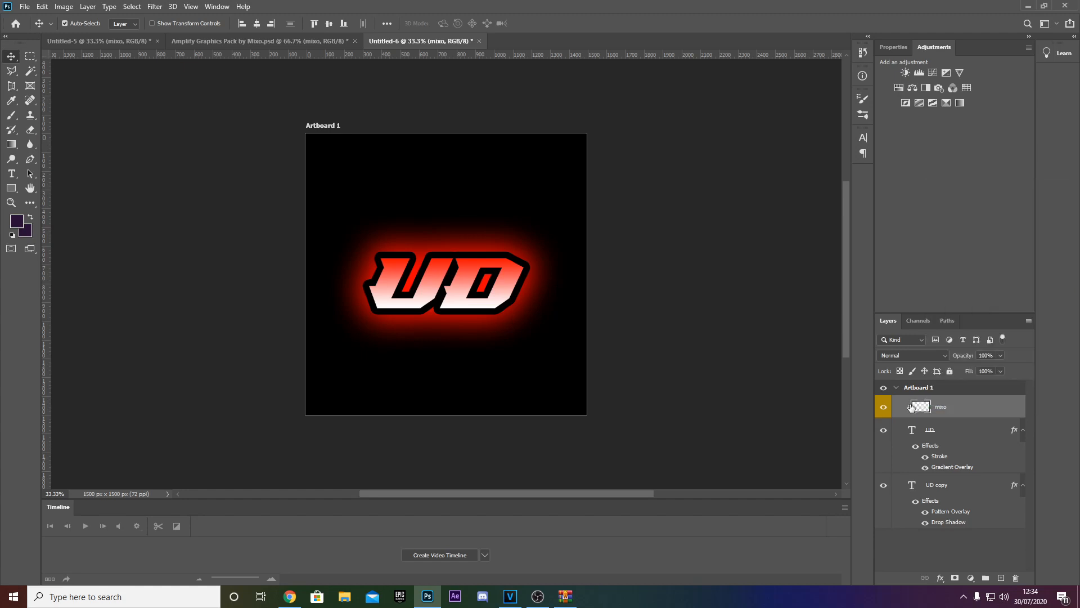
- Try reordering the layers so that UD copy sits between the dot layer and the UD text
mouse_move(930, 493)
mouse_down()
mouse_move(941, 437)
mouse_move(947, 531)
mouse_up()
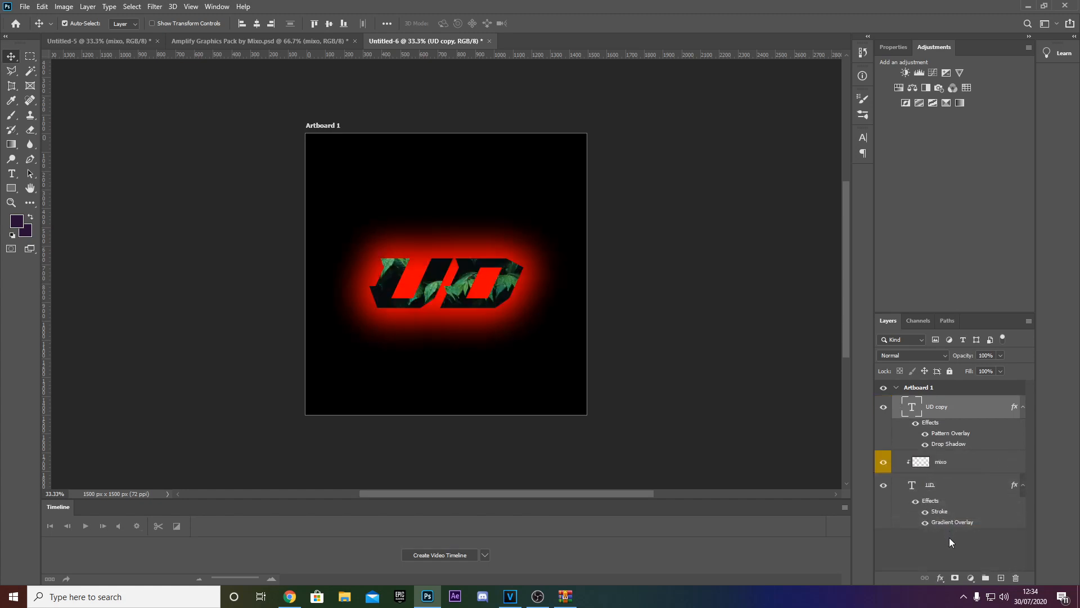
drag(946, 410, 942, 472)
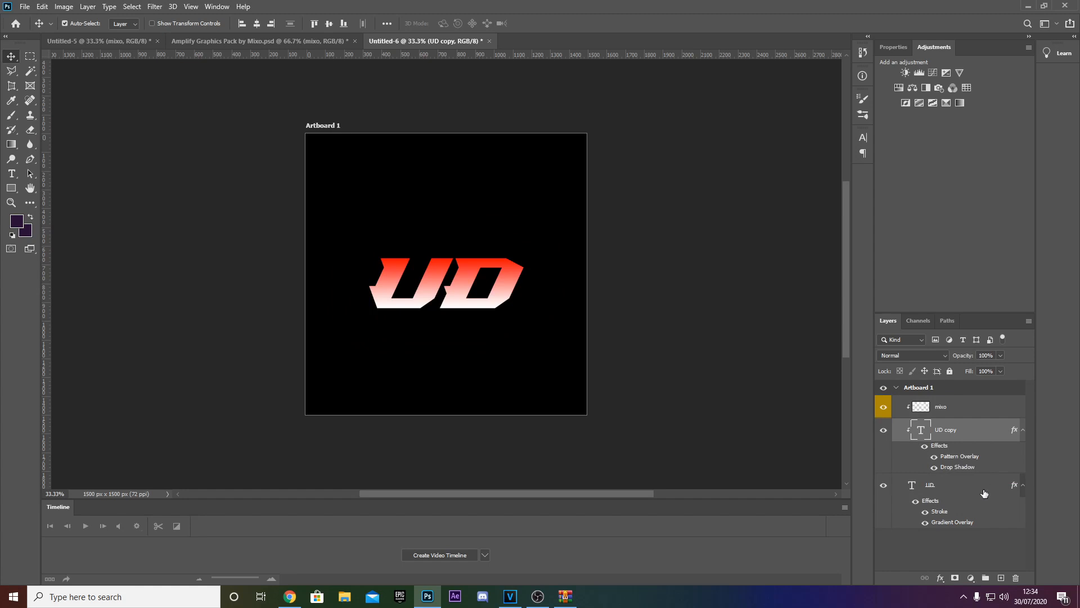
right_click(935, 439)
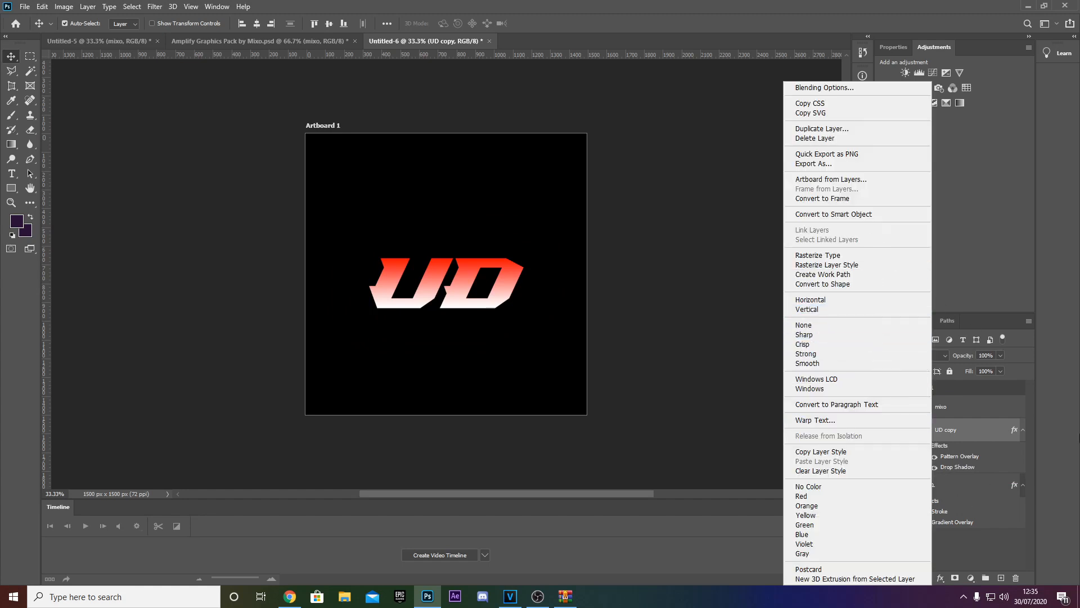
click(984, 425)
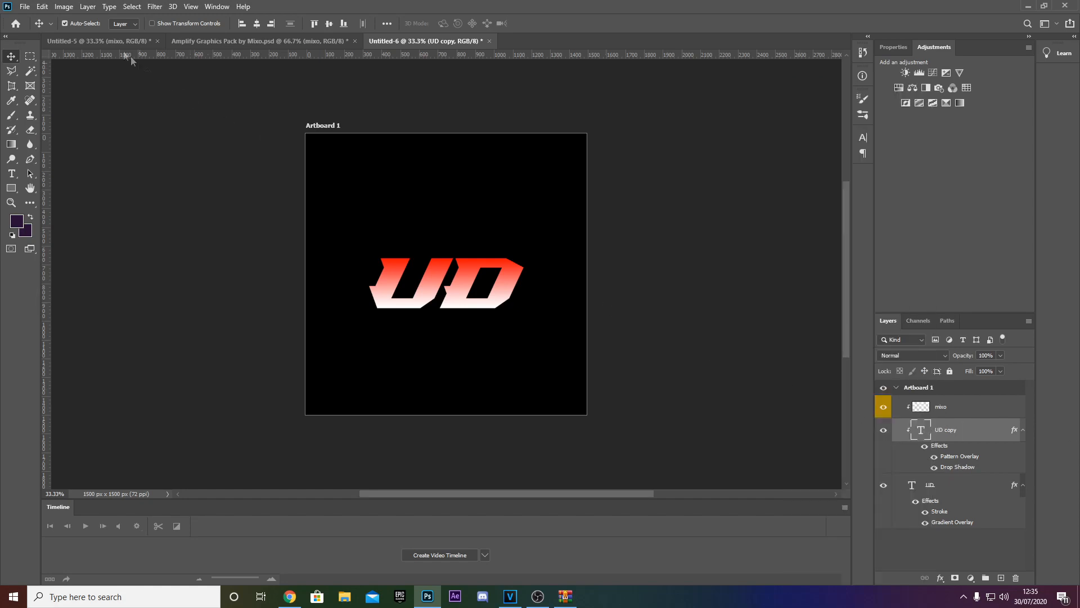
- Undo the layer reordering and the dot layer's clipping mask in Untitled-6
click(42, 6)
click(51, 13)
click(41, 6)
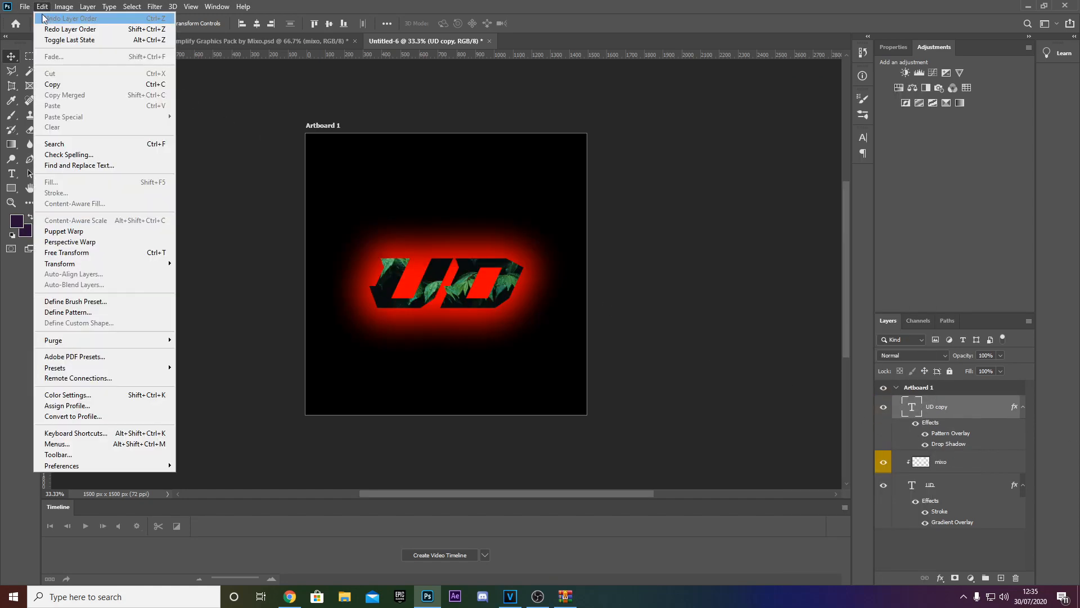
click(45, 21)
click(42, 7)
click(43, 17)
click(42, 7)
click(43, 18)
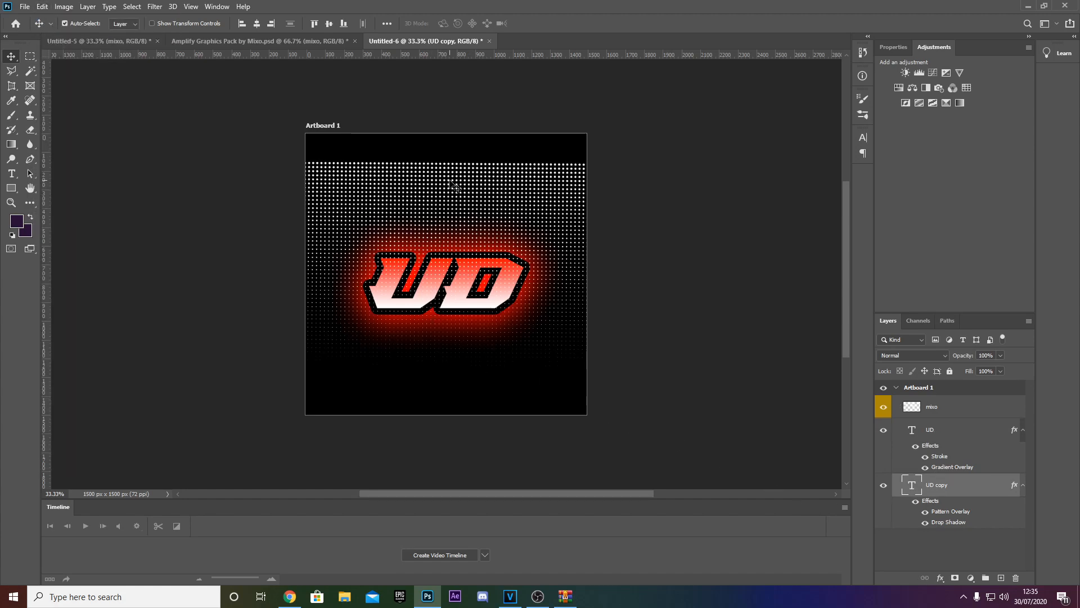
- Move the dot layer in Untitled-6 slightly up, and delete the unclipped dot layer from Untitled-5
drag(443, 174, 443, 155)
click(95, 41)
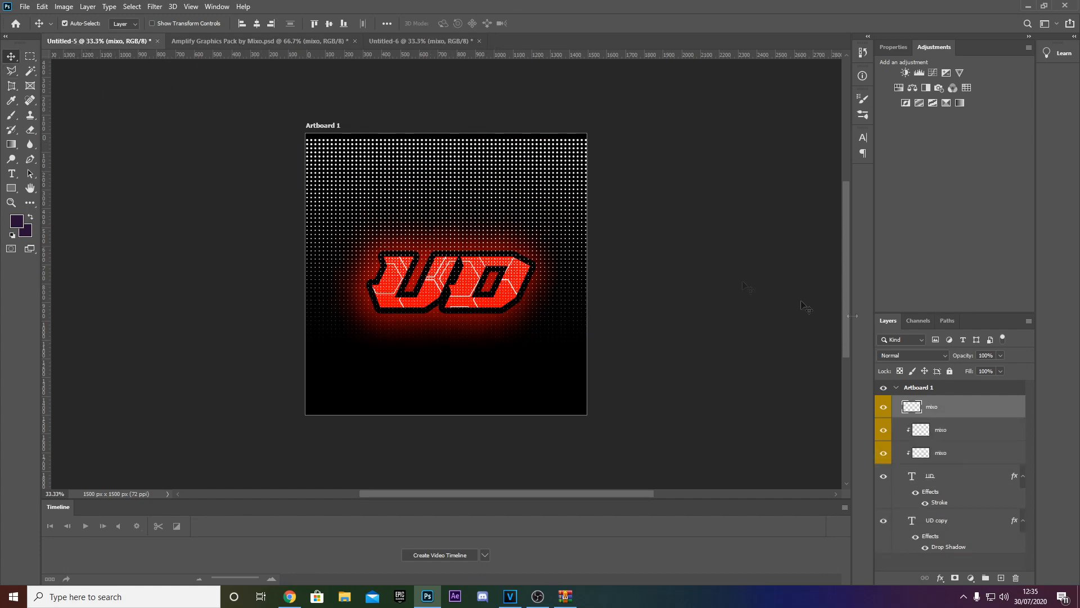
key(Delete)
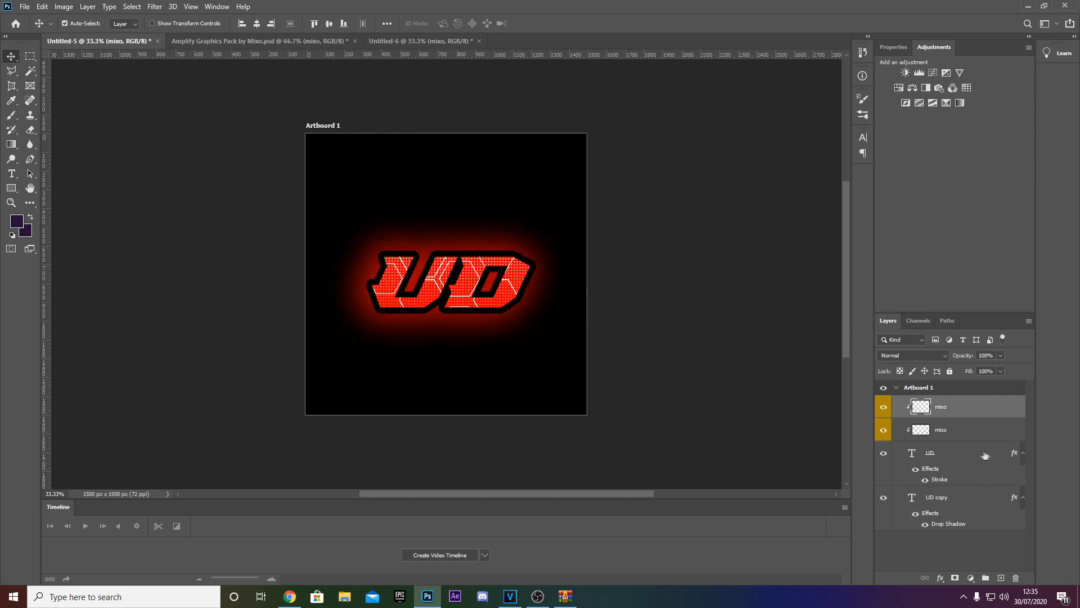
- Examine the two clipped pattern layers above the UD text in Untitled-5 and compare them with the layers in Untitled-6
click(950, 431)
click(937, 414)
click(941, 430)
click(376, 41)
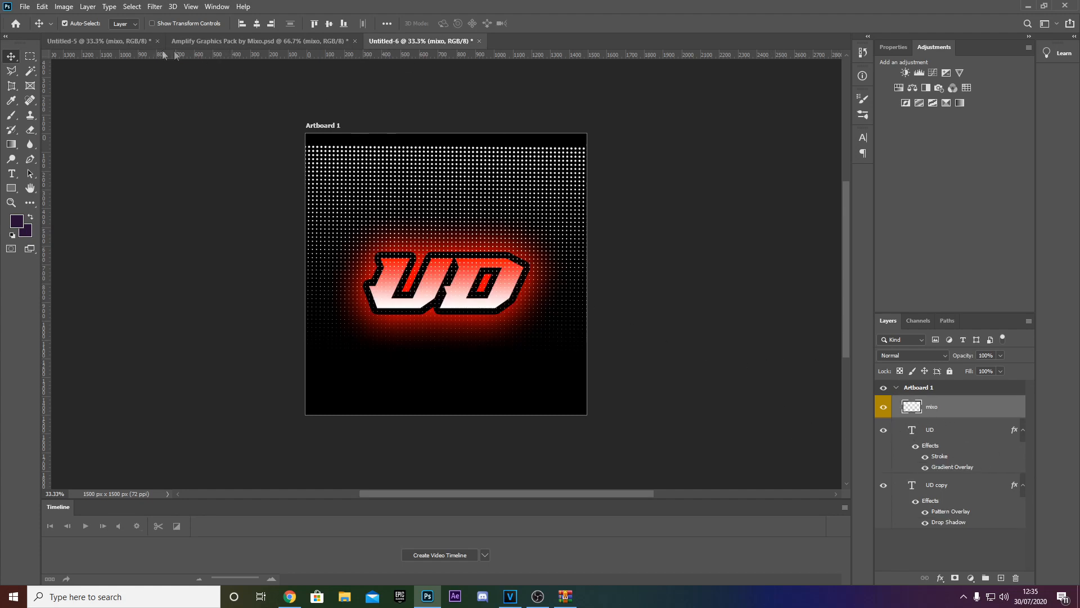
click(134, 41)
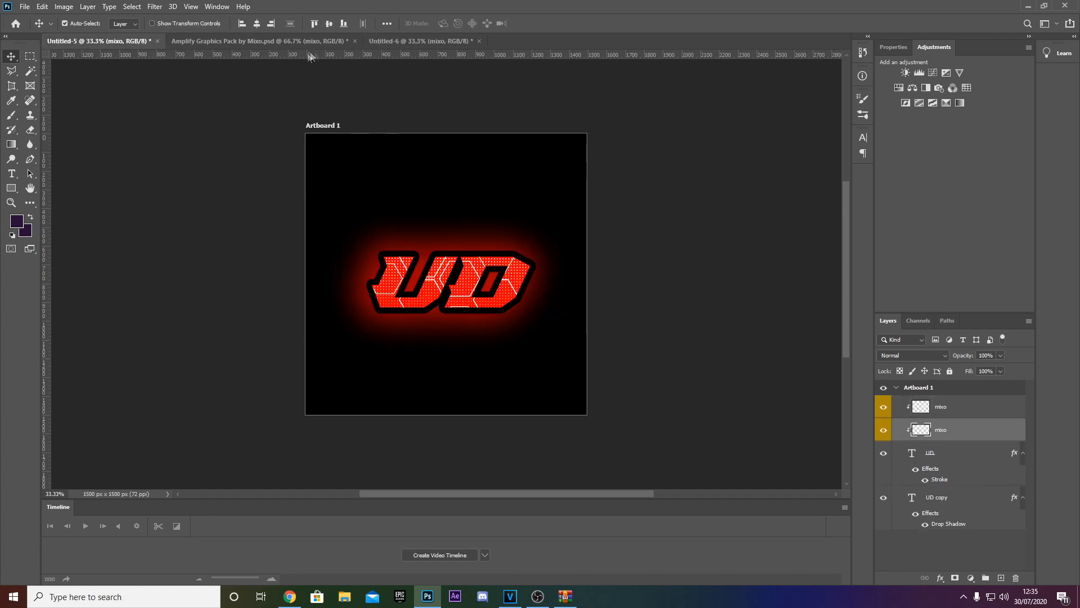
- Clip the dot layer in Untitled-6 to the UD text layer below it
click(404, 41)
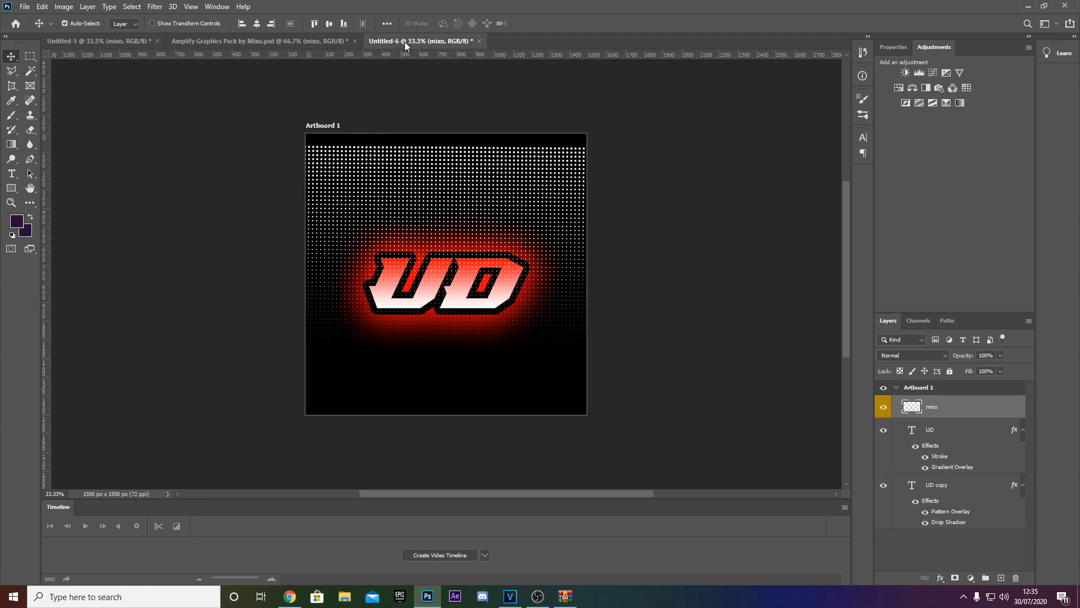
right_click(935, 404)
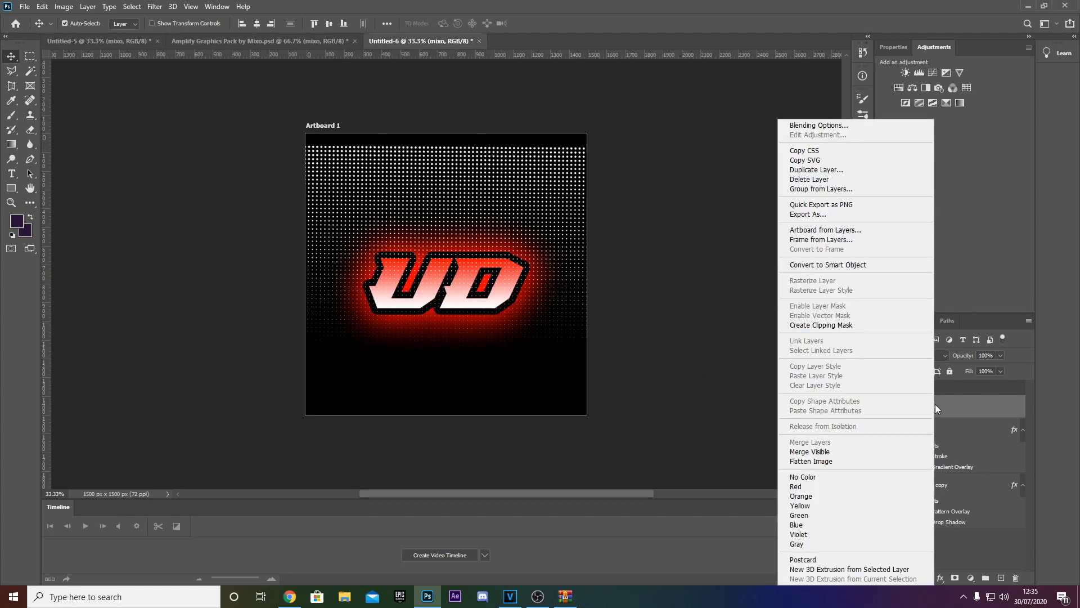
click(827, 327)
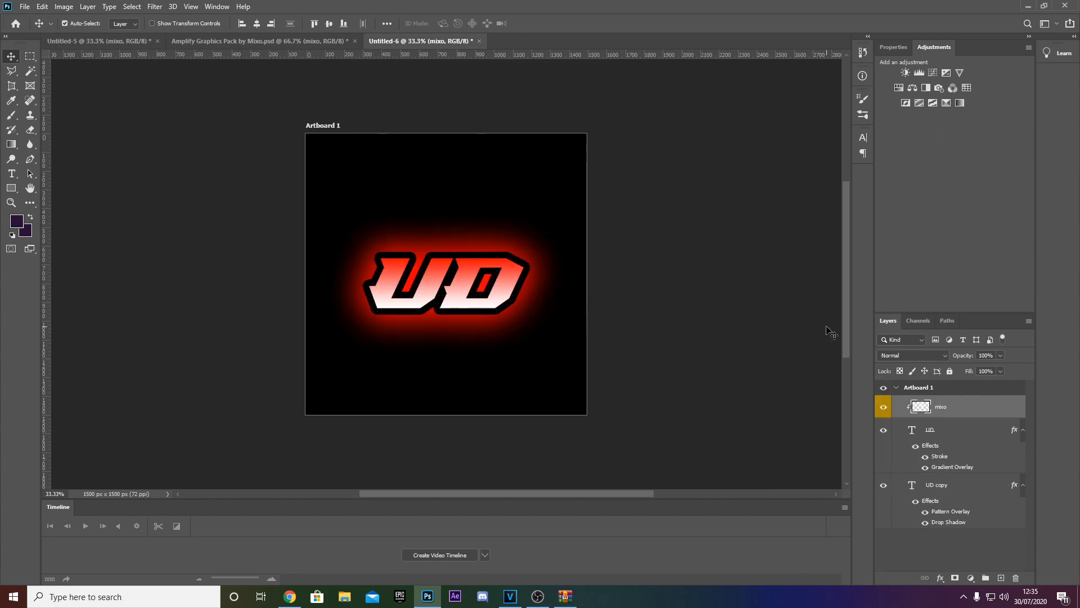
click(896, 342)
click(897, 340)
click(898, 354)
key(Escape)
- Check the clipped dot layer's effect by hiding and showing it, and select the UD text layer
click(883, 409)
click(883, 409)
right_click(934, 430)
click(974, 431)
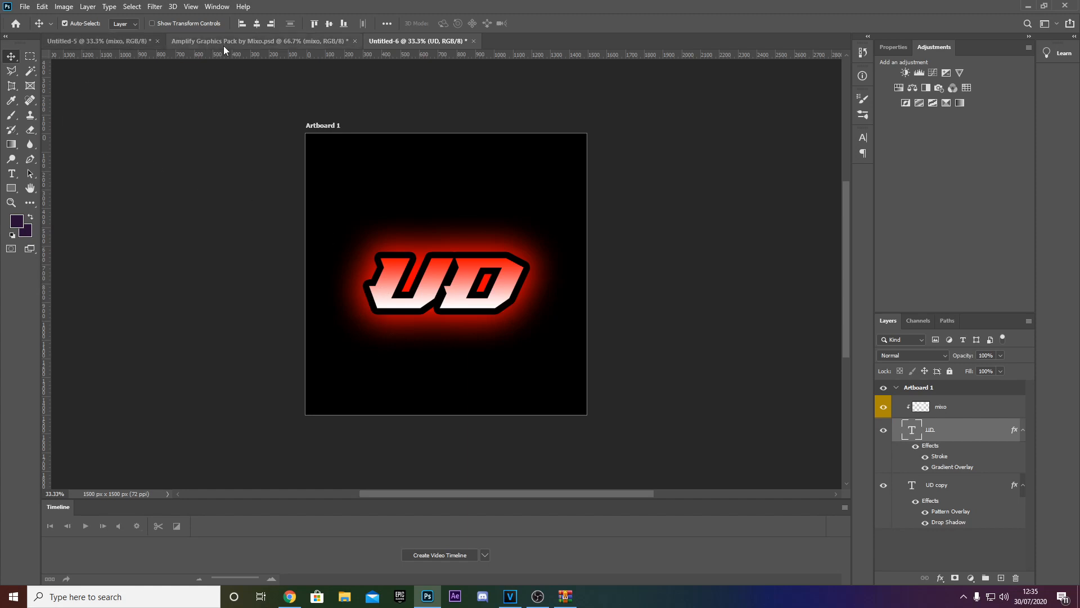
- Turn off the Pattern Overlay effect on the UD copy layer, hiding the UD text layer above it while checking
click(939, 412)
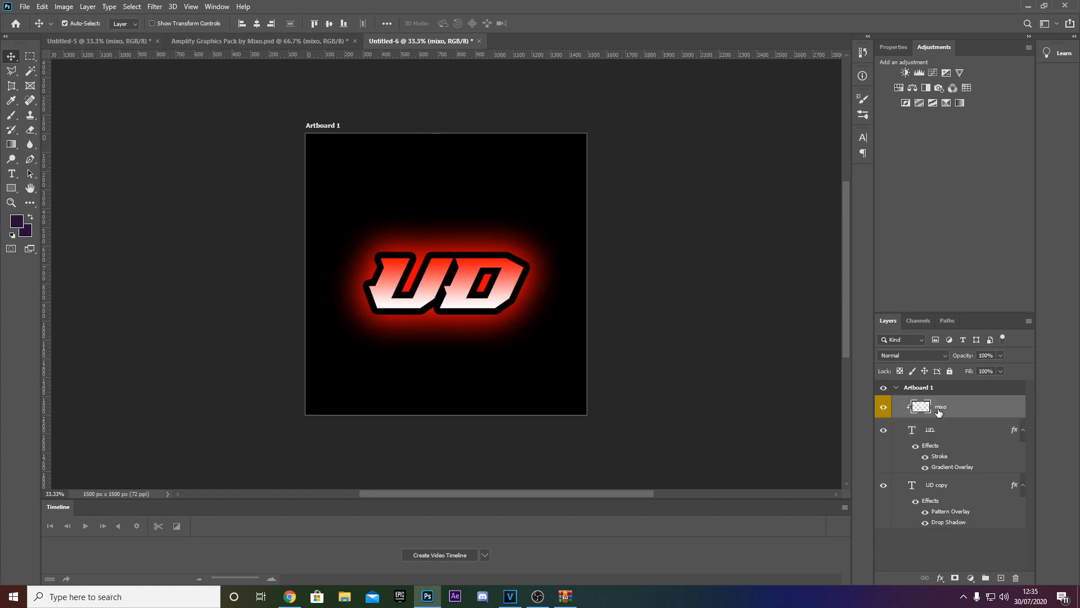
click(929, 432)
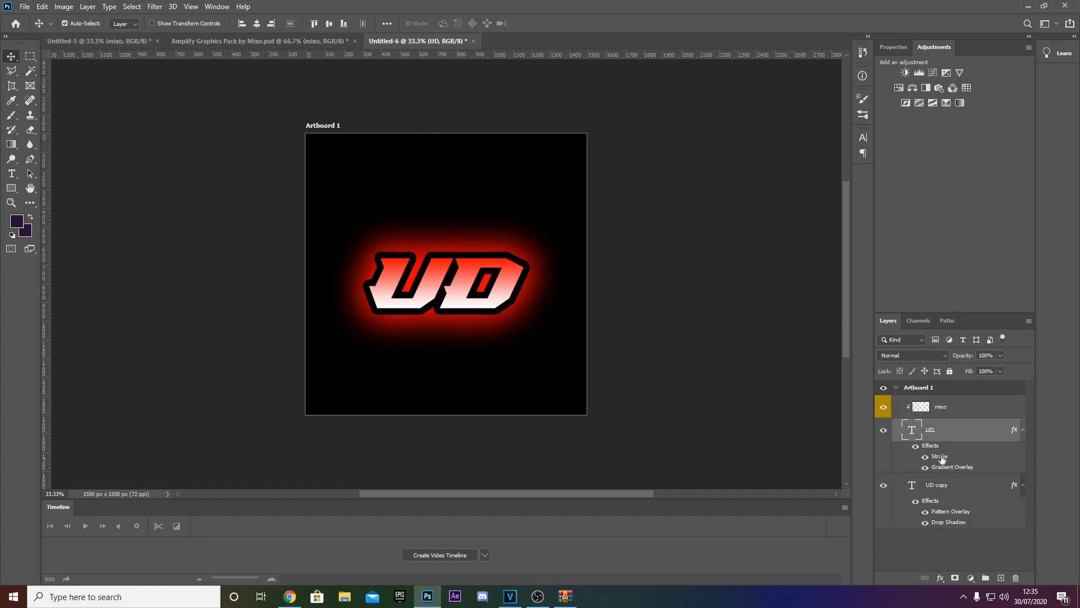
click(884, 429)
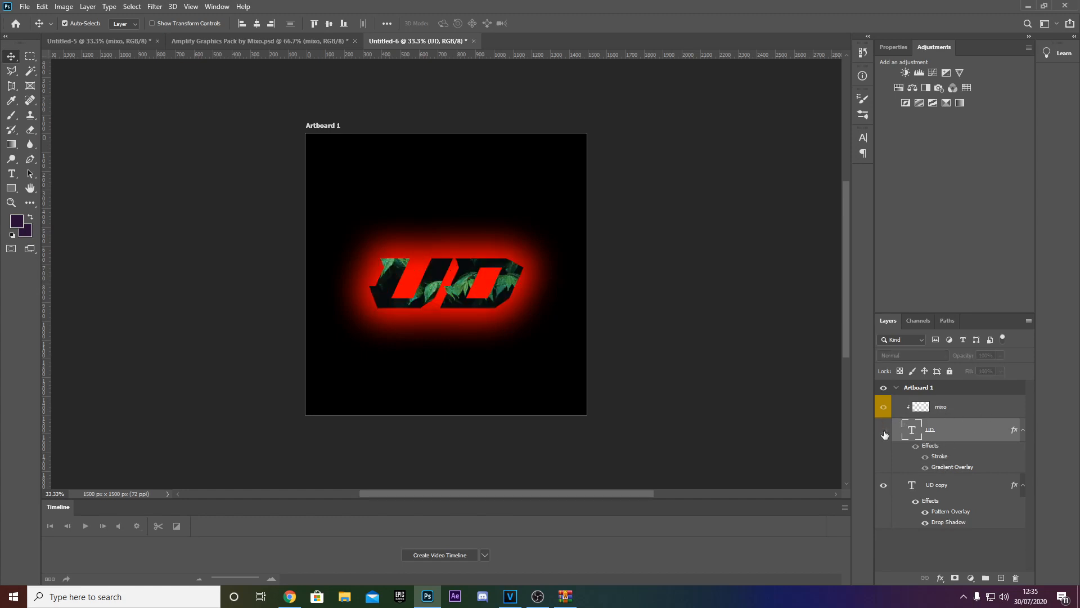
click(884, 433)
click(884, 433)
click(926, 512)
click(883, 431)
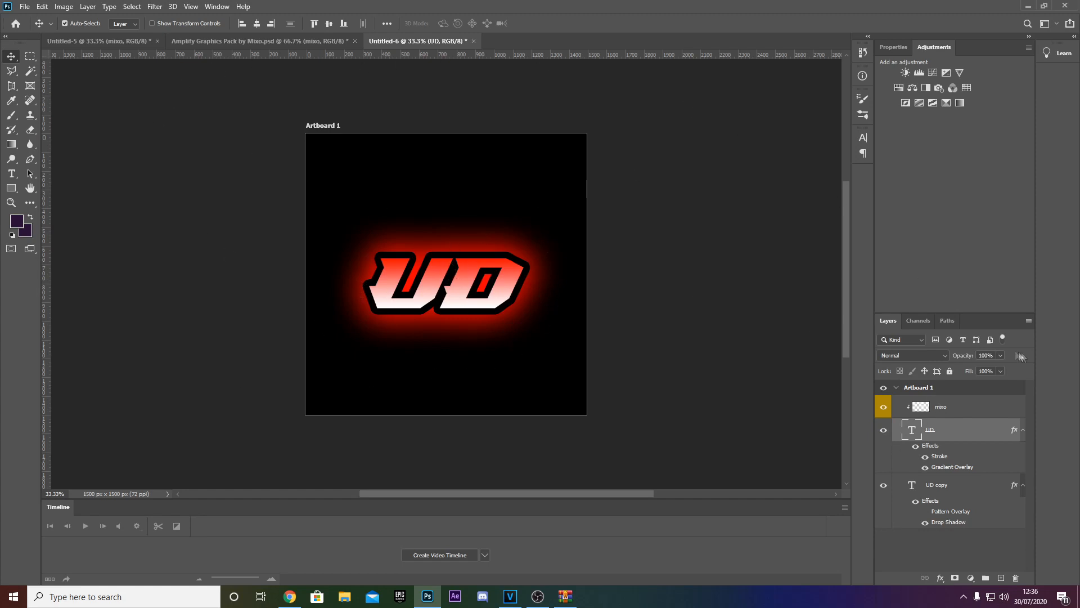
- Check the clipped dot layer's visibility in Untitled-6 and compare it with the clipped pattern layers in Untitled-5
click(914, 404)
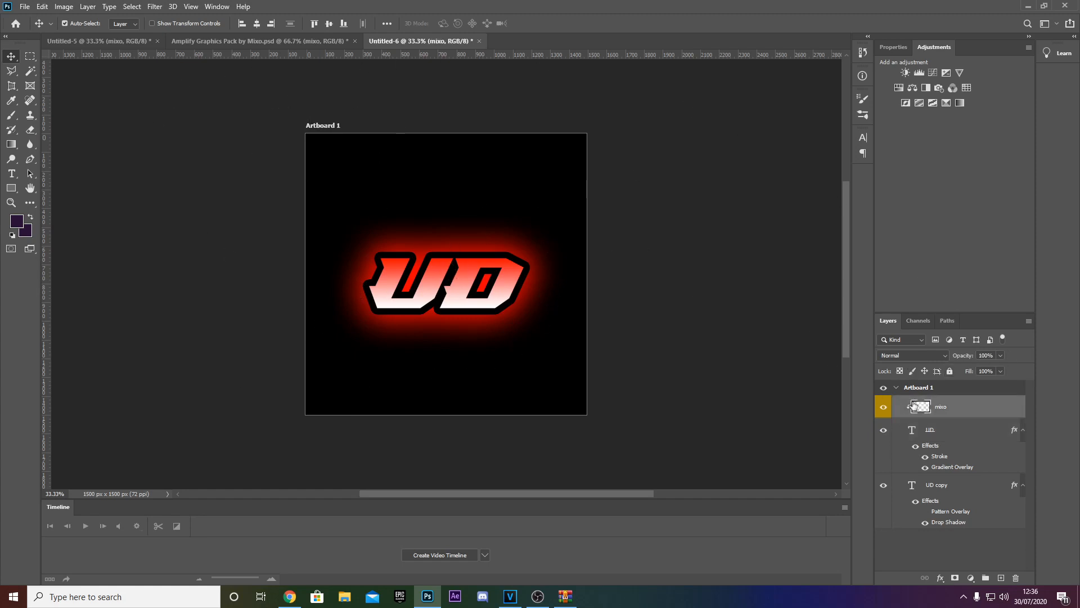
click(883, 407)
click(884, 406)
click(84, 41)
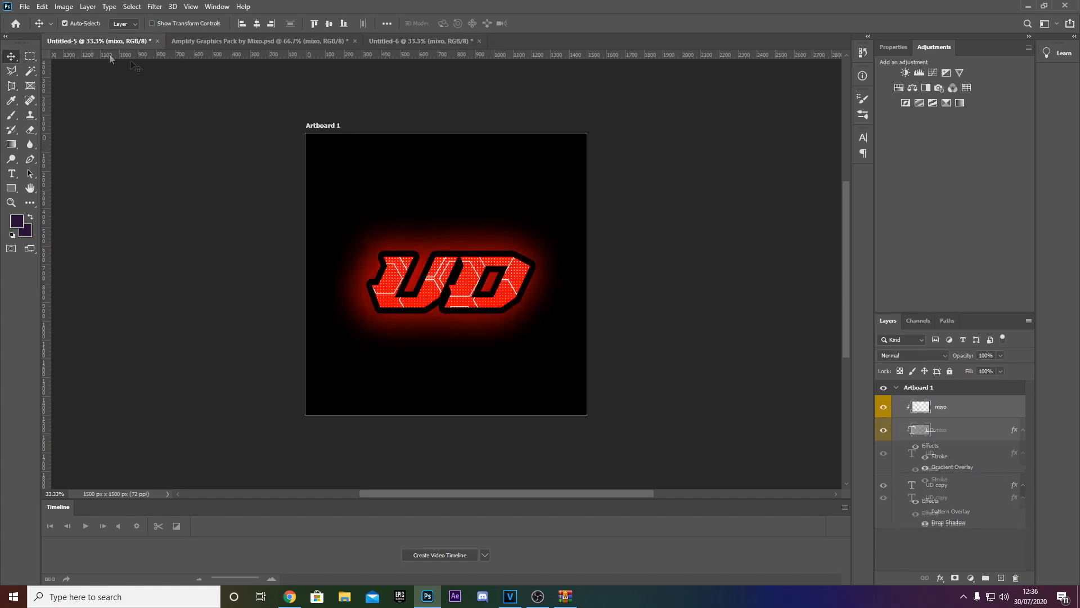
click(882, 409)
click(883, 408)
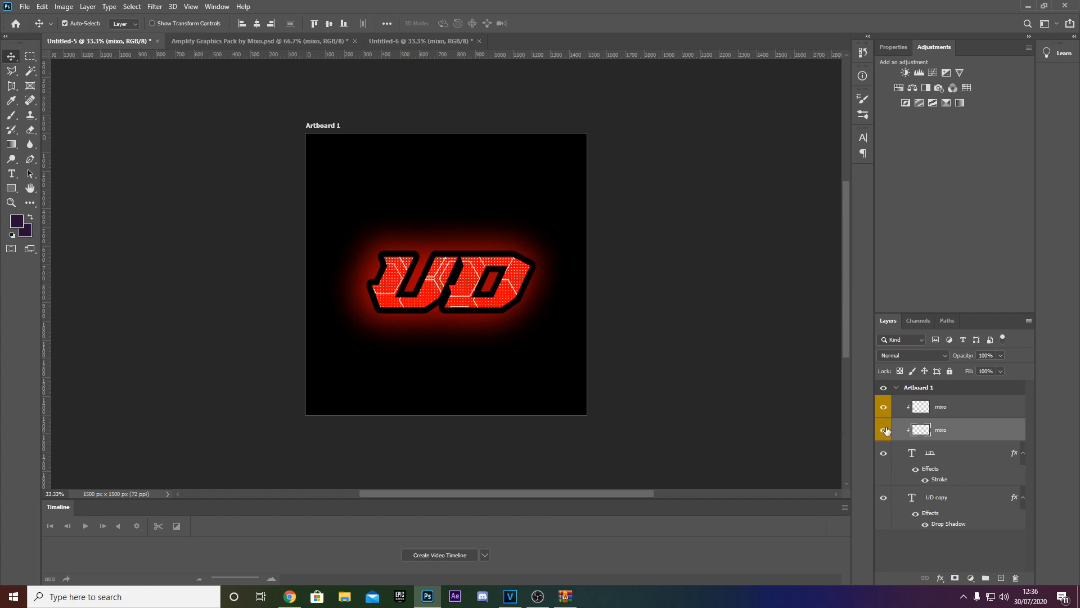
click(420, 41)
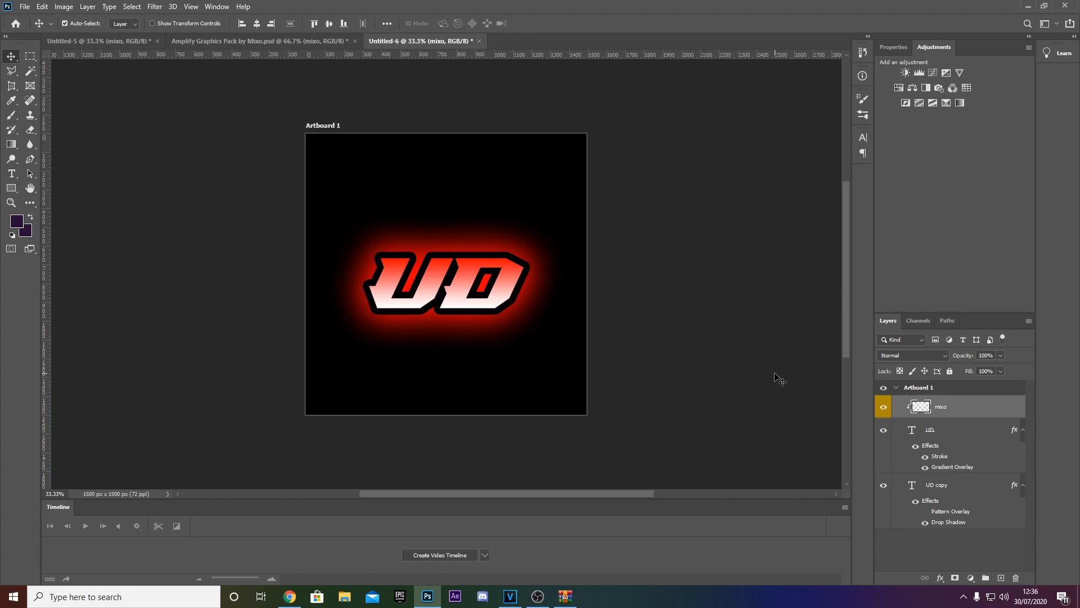
click(937, 429)
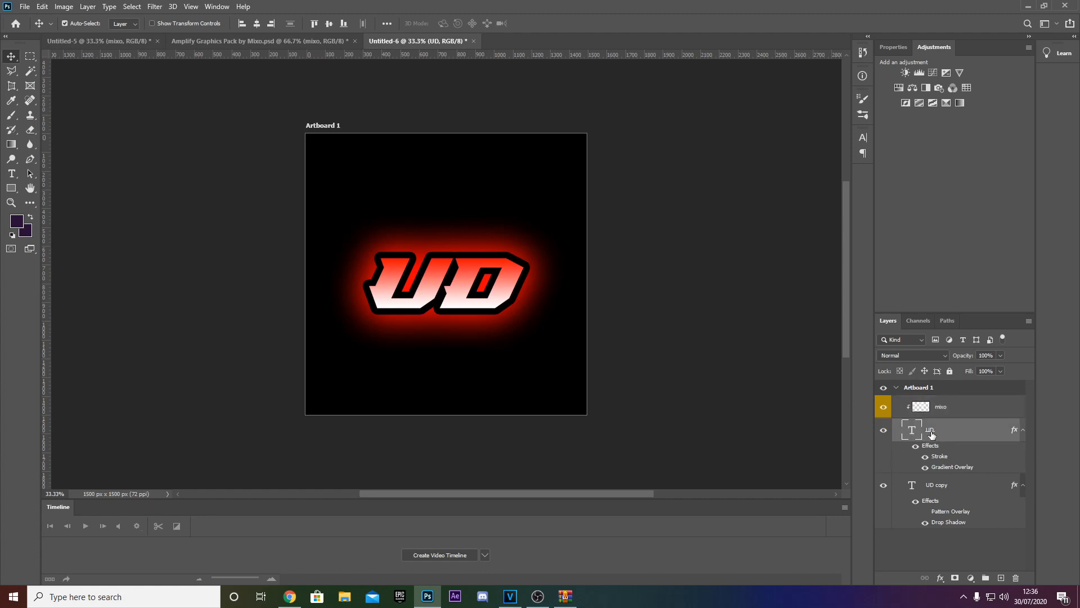
right_click(963, 433)
click(1045, 406)
click(43, 7)
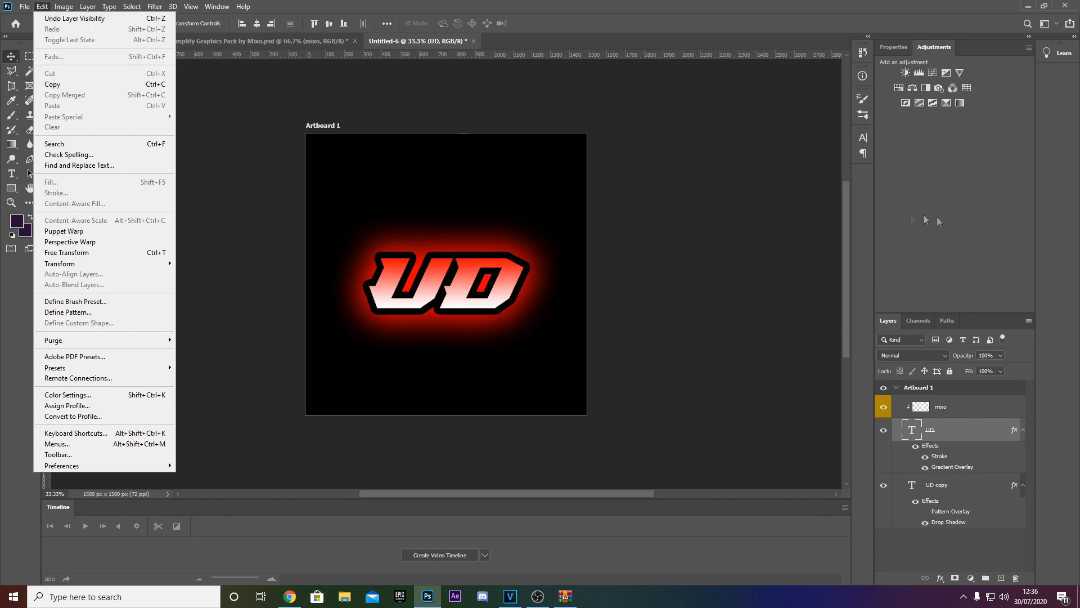
click(1067, 290)
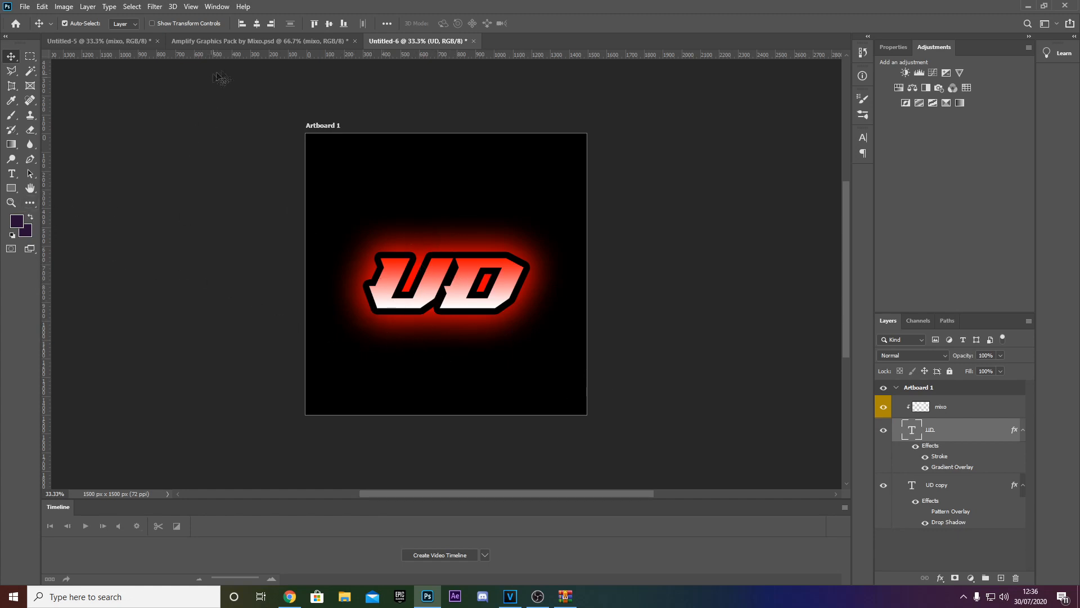
- Preview the large and small hexagon layers in the patterns/shapes/hex folder of the Amplify Graphics Pack document
click(260, 41)
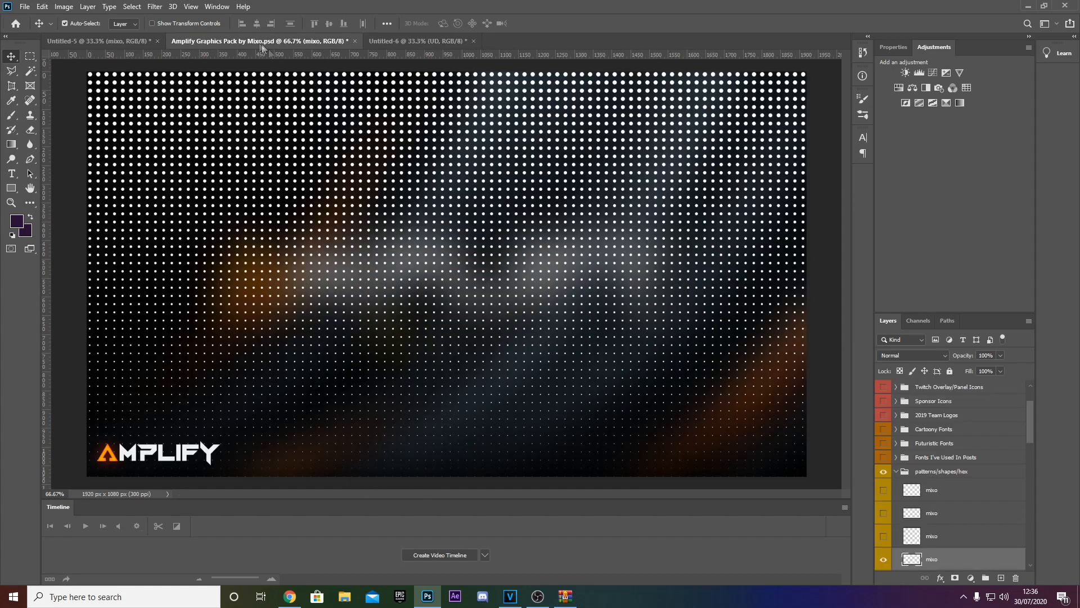
click(883, 536)
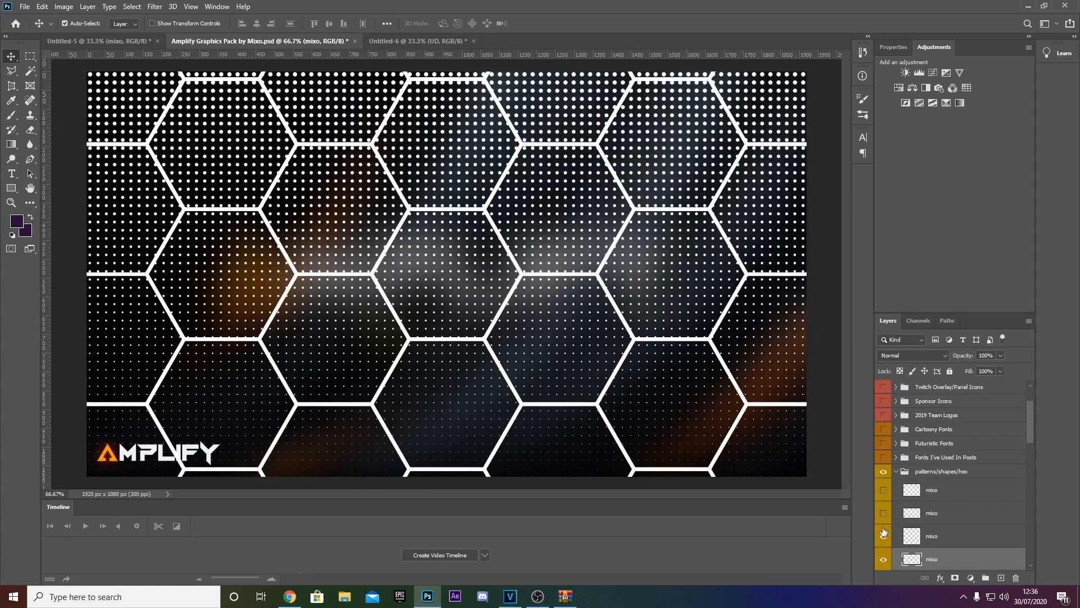
click(930, 538)
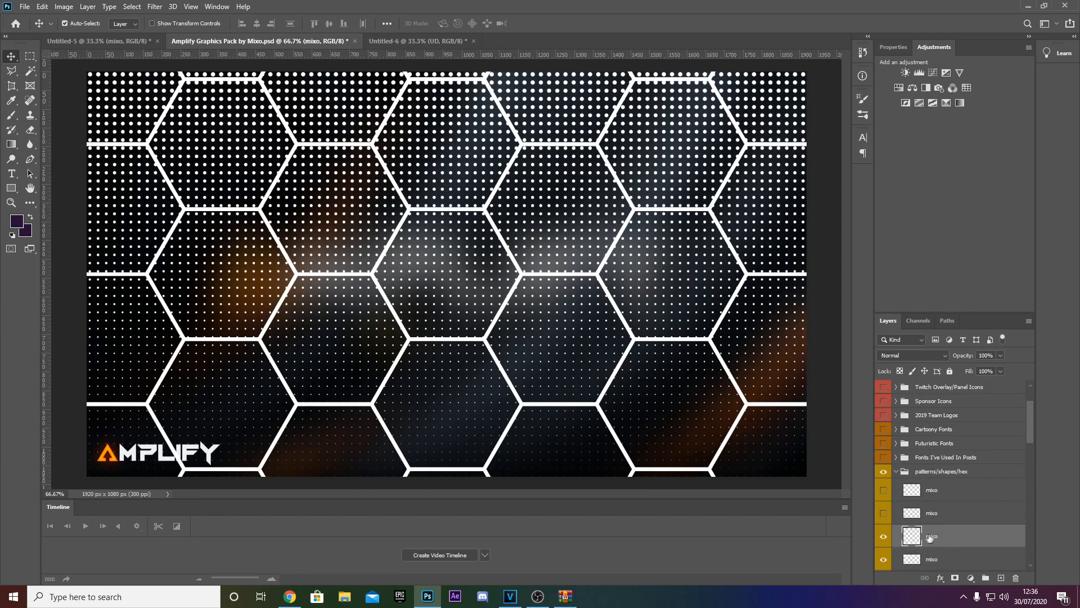
click(884, 537)
click(884, 491)
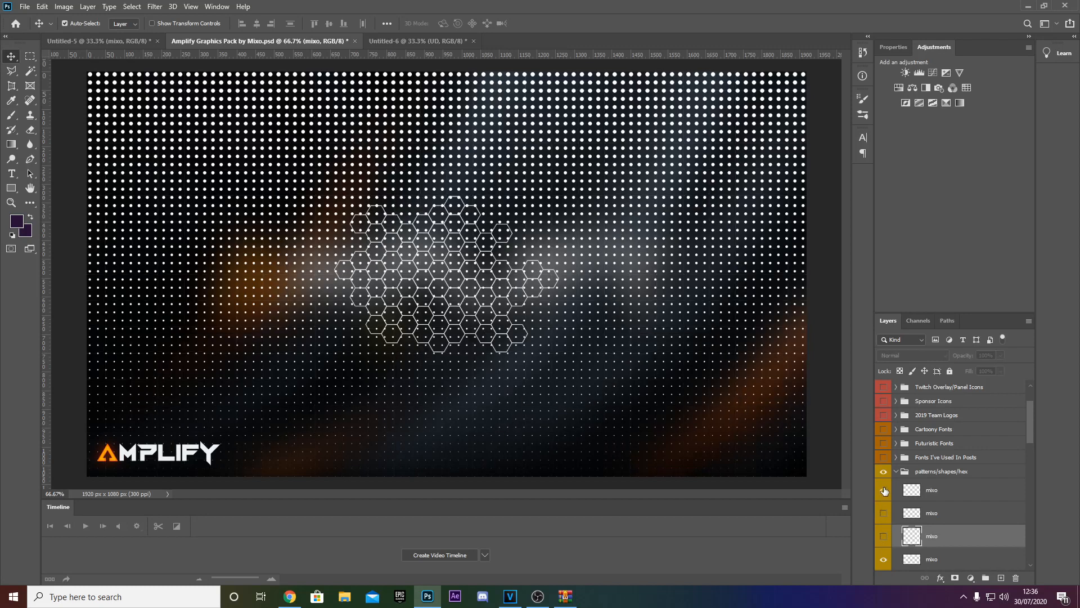
click(884, 491)
click(885, 513)
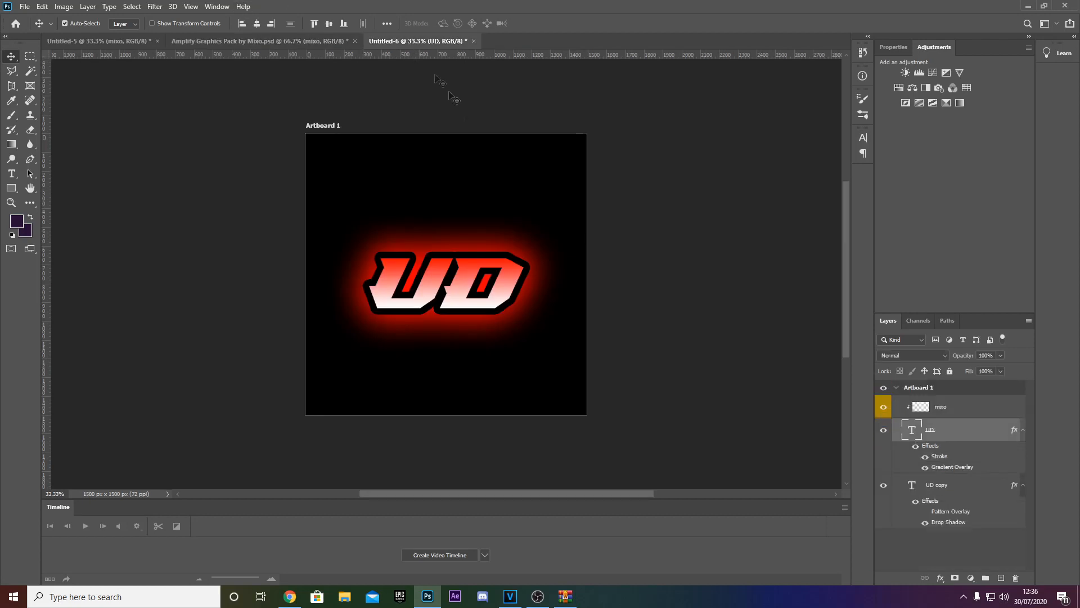
- Turn off the UD text's Gradient Overlay effect in Untitled-6 and reposition the clipped dot layer over the letters
click(409, 42)
click(926, 468)
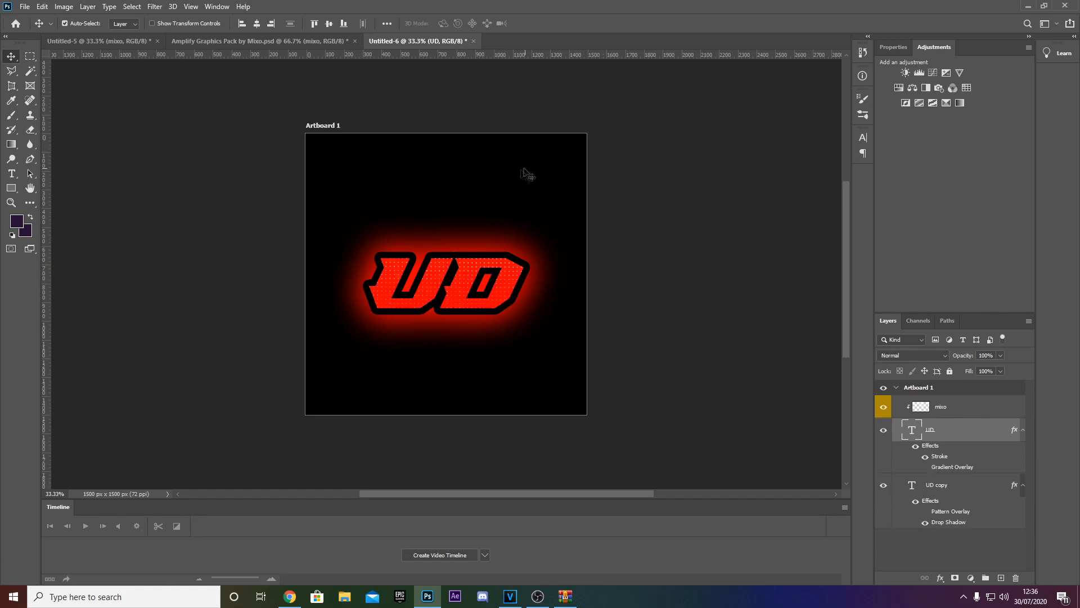
drag(464, 288, 465, 288)
click(966, 411)
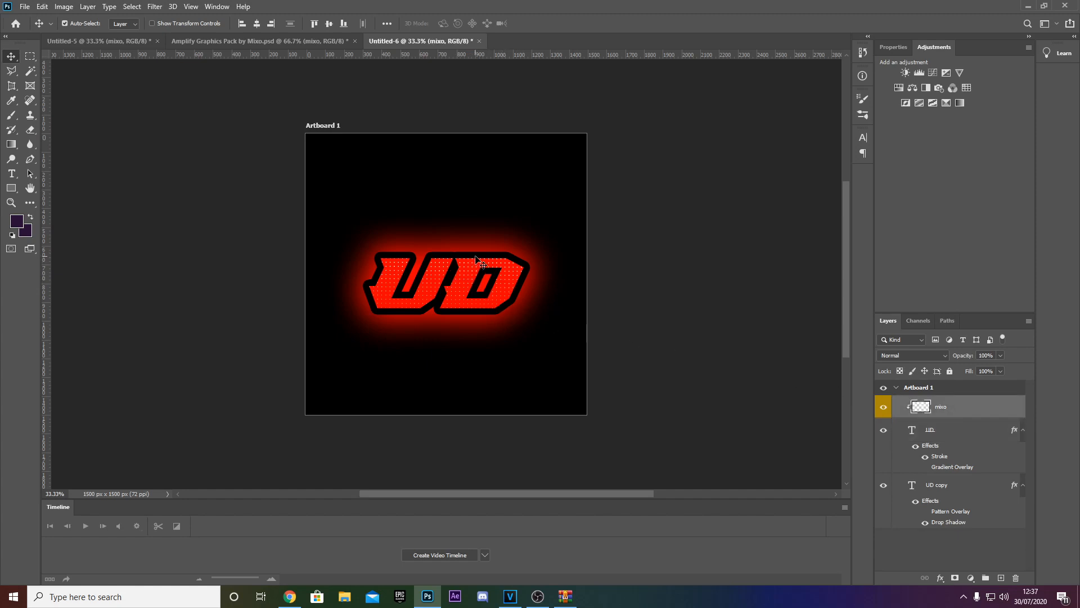
drag(478, 262, 466, 284)
- Preview the remaining pattern layers in the graphics pack's patterns/shapes/hex folder one by one, ending with the thin-lined honeycomb cluster shown
click(308, 41)
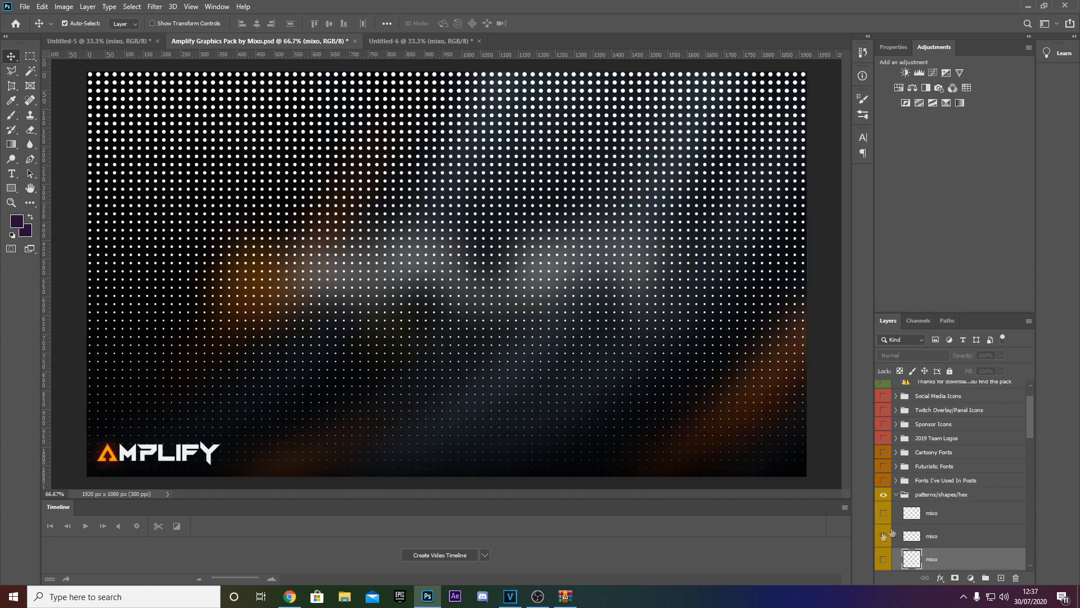
scroll(878, 550, down, 3)
click(883, 511)
click(883, 535)
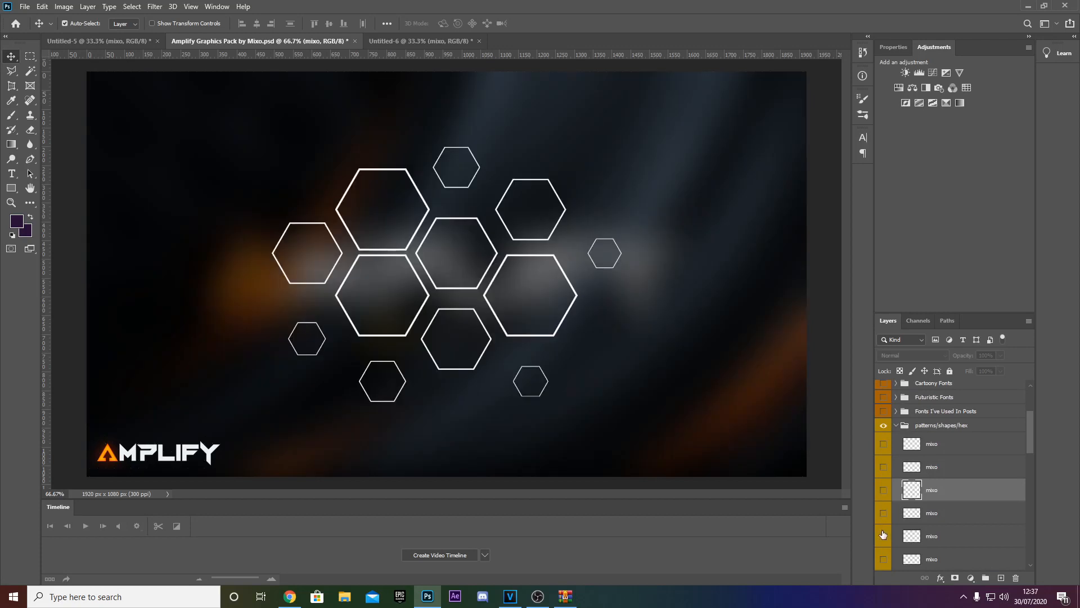
click(883, 538)
click(883, 559)
scroll(888, 557, down, 1)
click(883, 558)
click(883, 559)
scroll(883, 558, down, 1)
click(883, 559)
click(883, 536)
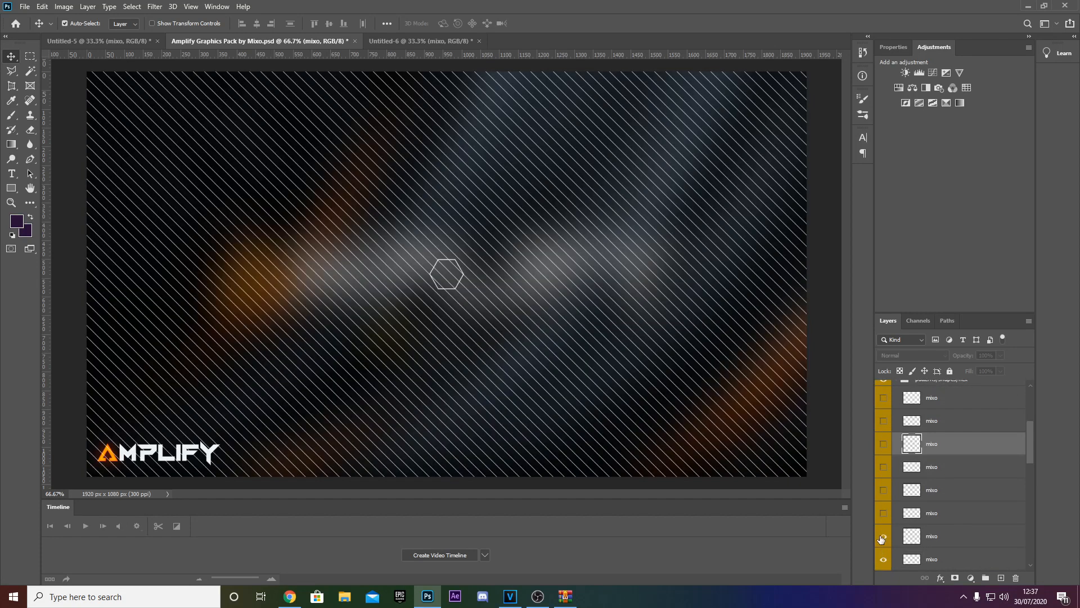
click(883, 536)
click(882, 561)
scroll(882, 560, down, 1)
click(882, 560)
- Duplicate the thin-lined honeycomb cluster layer into Artboard 1 of the Untitled-6 document, keeping the name mixo
right_click(929, 560)
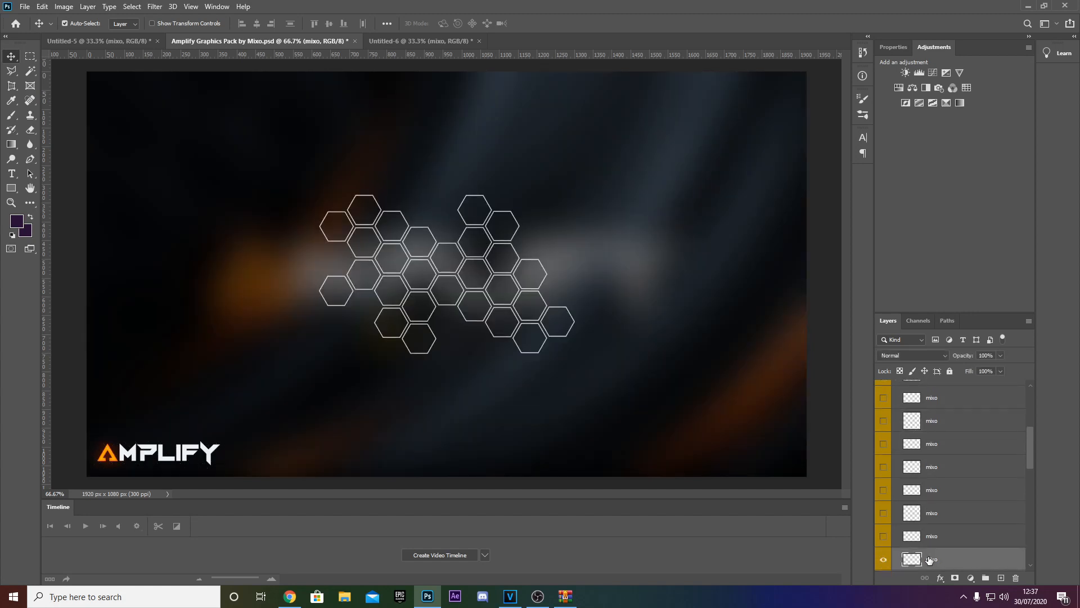
click(960, 142)
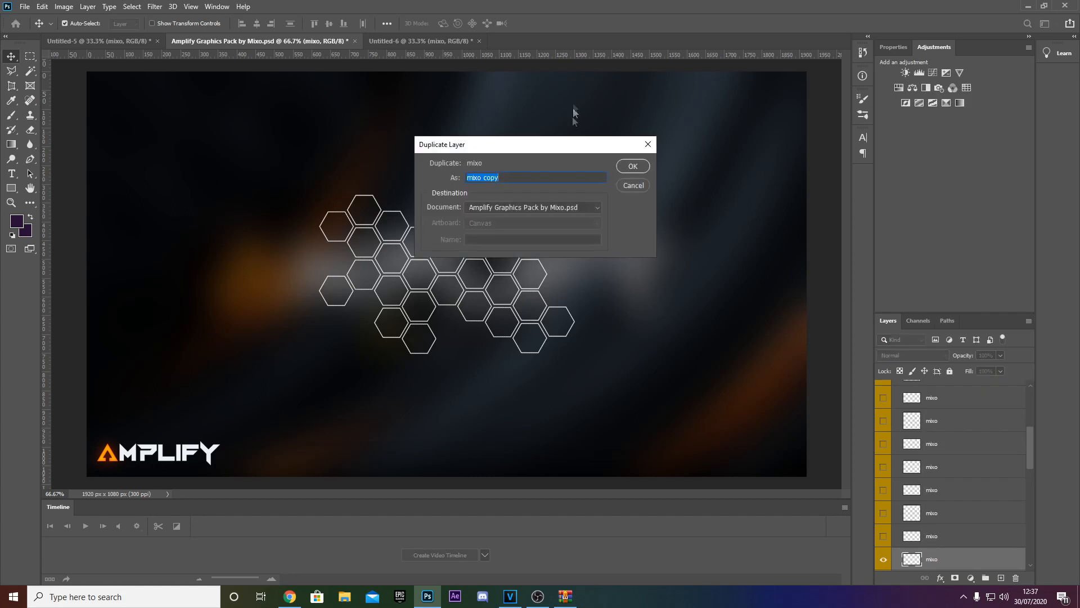
click(517, 208)
click(487, 237)
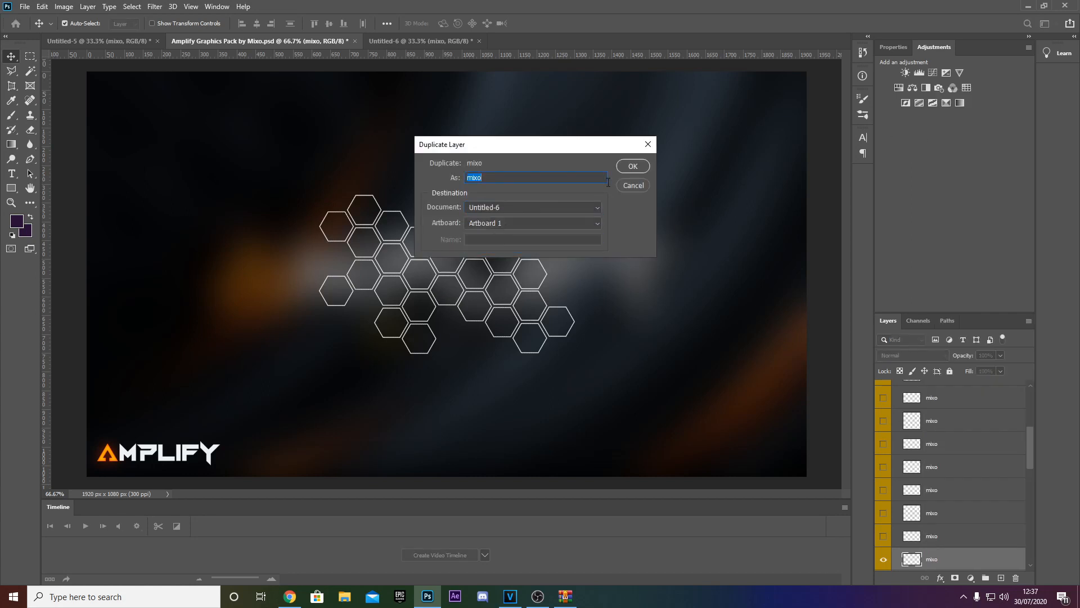
click(633, 166)
- In Untitled-6, shift the logo and its patterns slightly up, and move the honeycomb cluster over the UD letters
click(410, 42)
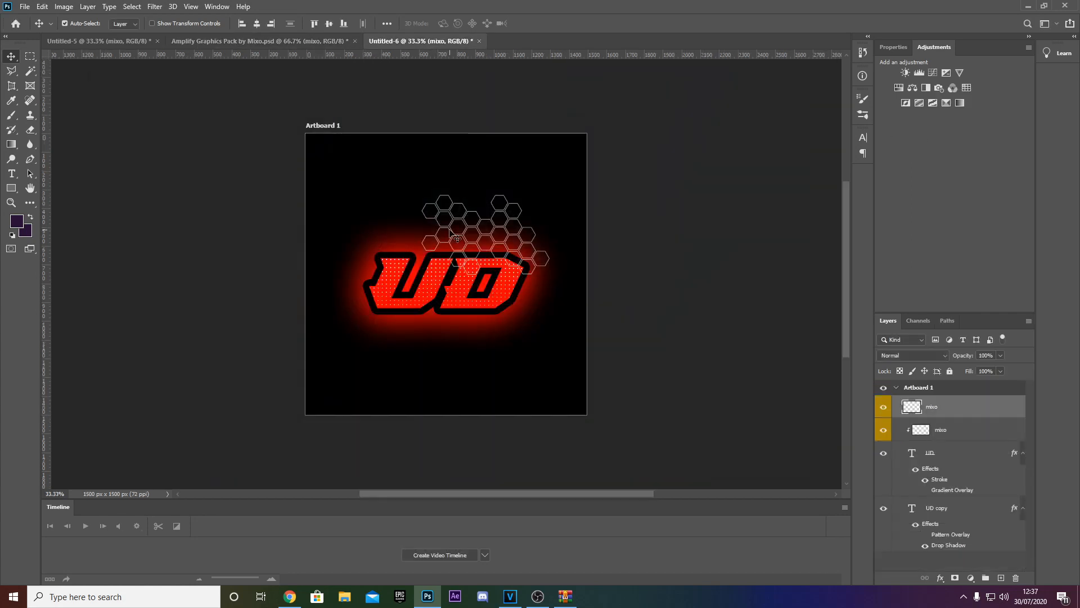
mouse_move(455, 236)
mouse_down()
mouse_move(443, 269)
mouse_move(457, 225)
mouse_up()
click(929, 406)
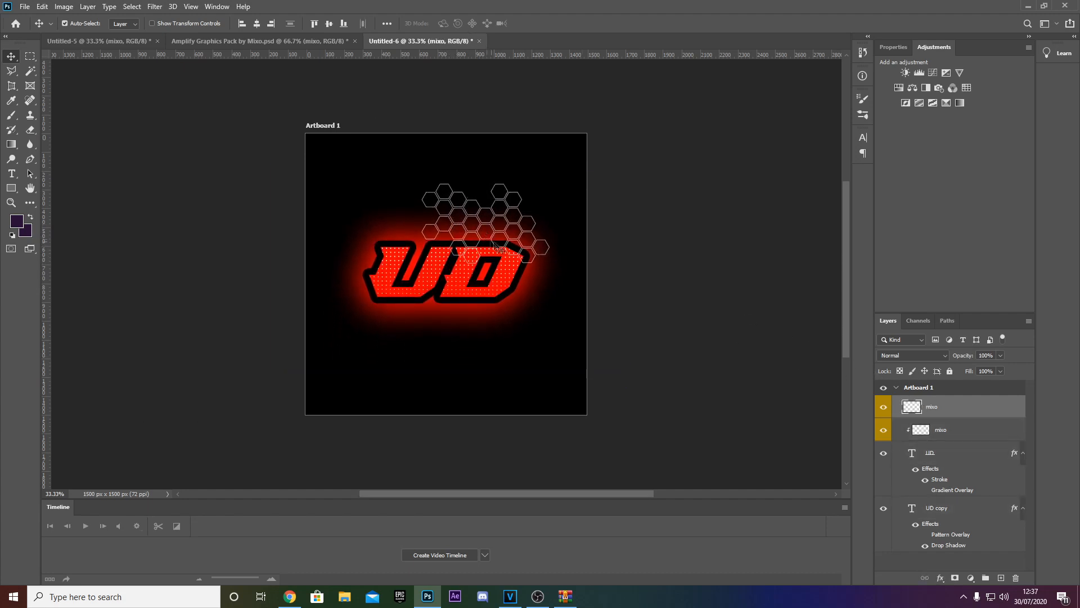
drag(520, 246, 480, 294)
- Clip the honeycomb layer to the UD text with a clipping mask and select the UD text layer
right_click(925, 407)
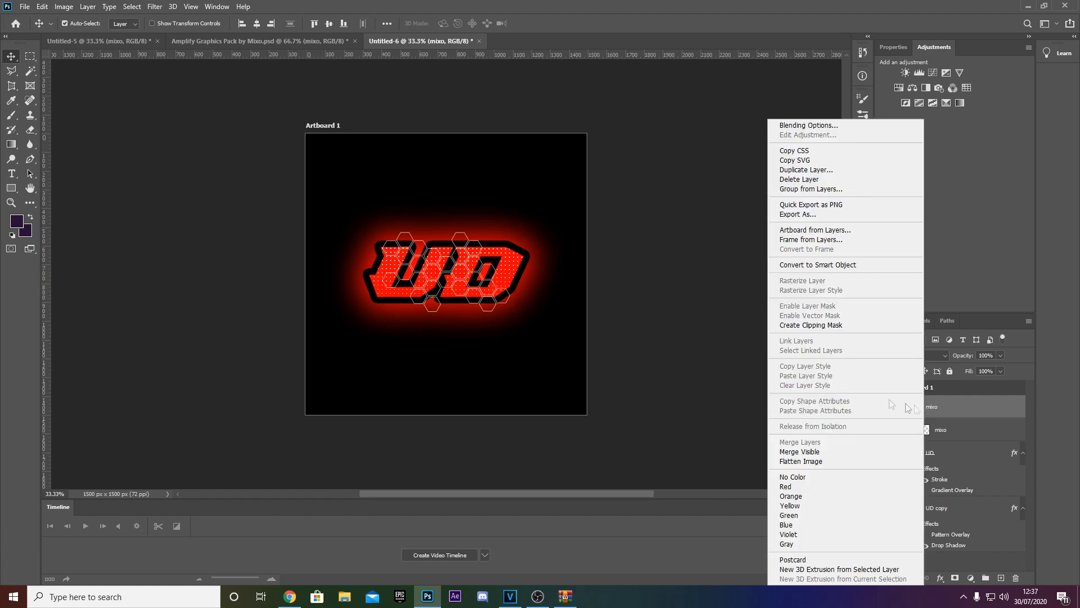
click(827, 332)
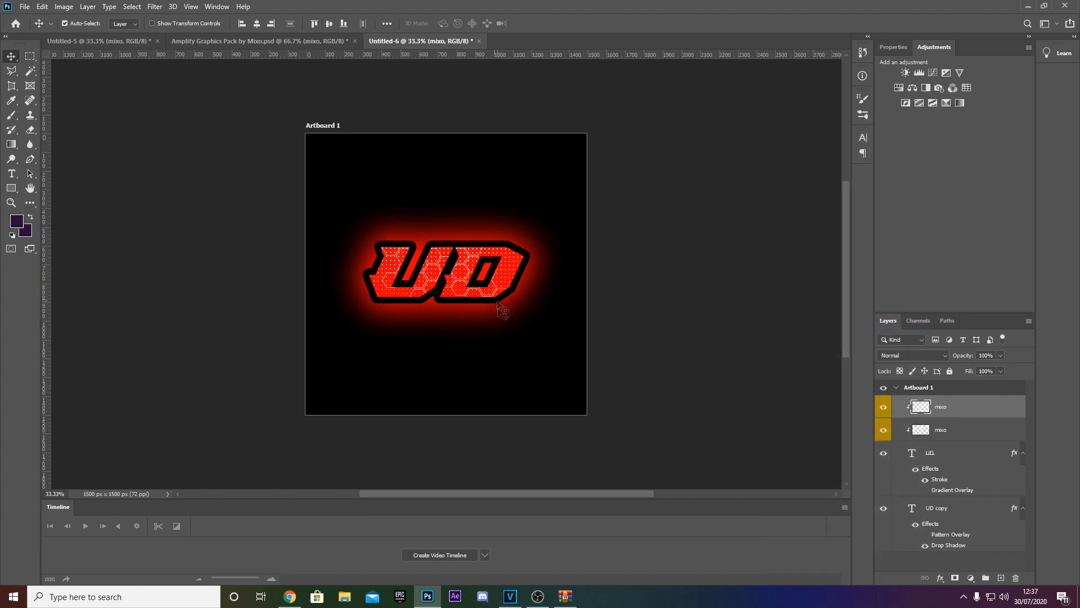
drag(495, 295, 495, 296)
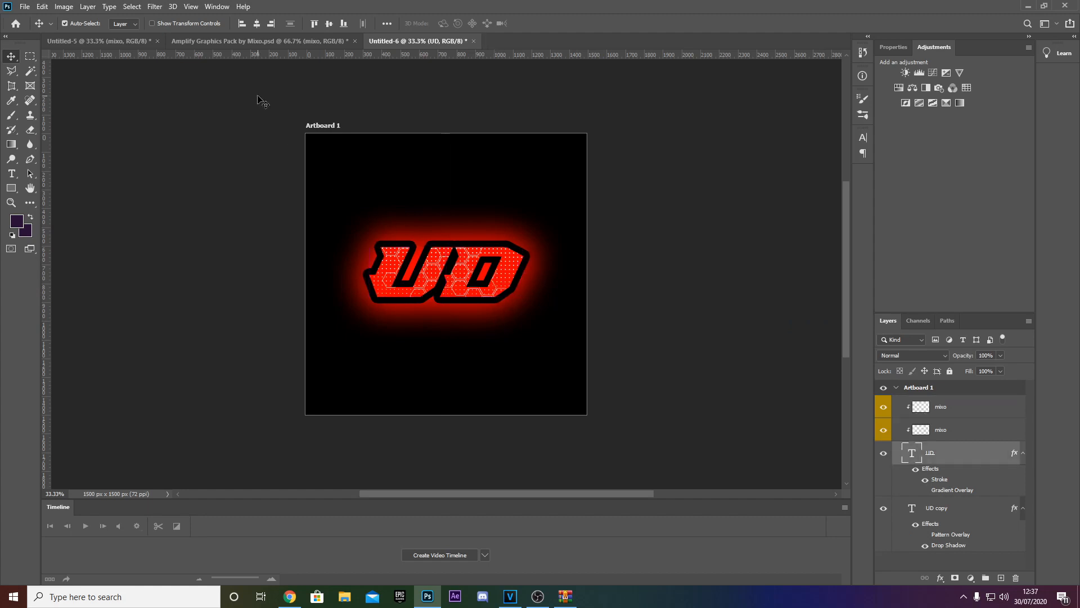
- Compare the logo with the one in Untitled-5, and toggle the clipped dot and honeycomb layers in Untitled-6 to check their effect
click(204, 40)
click(111, 41)
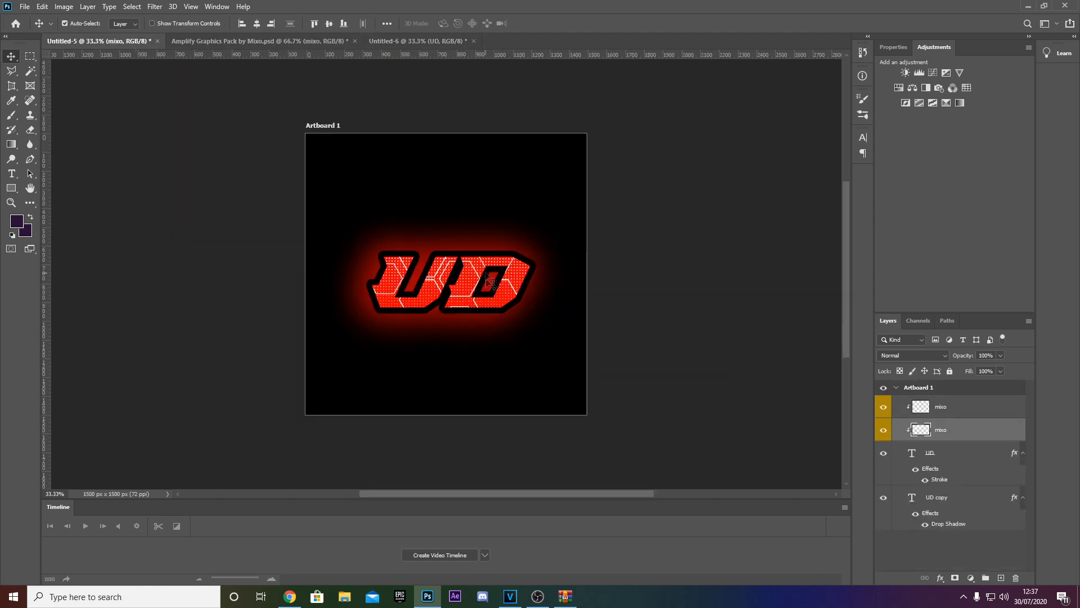
click(377, 41)
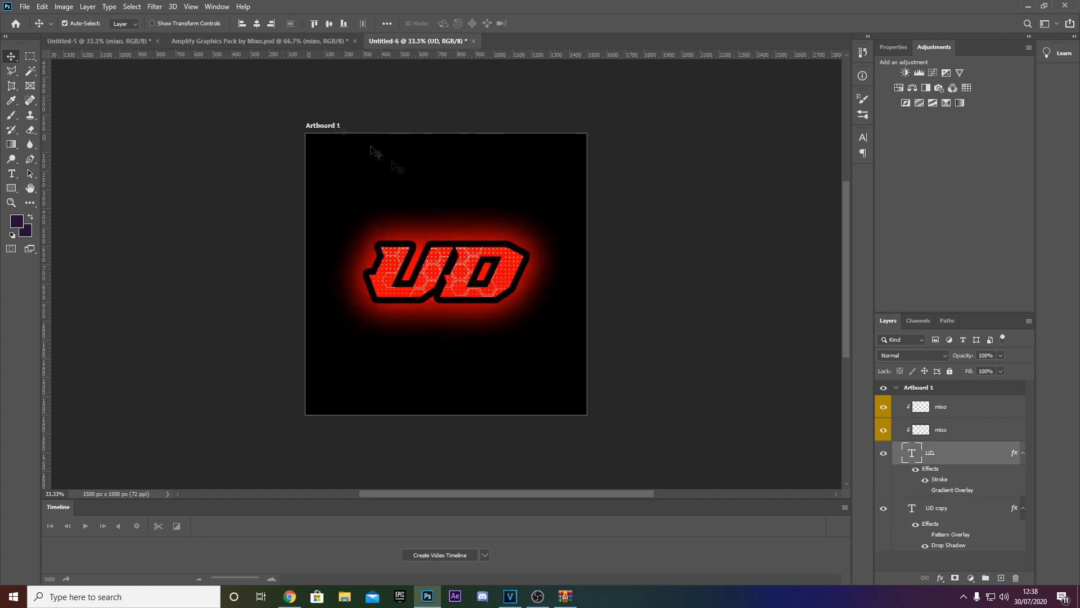
click(883, 429)
click(887, 432)
click(884, 407)
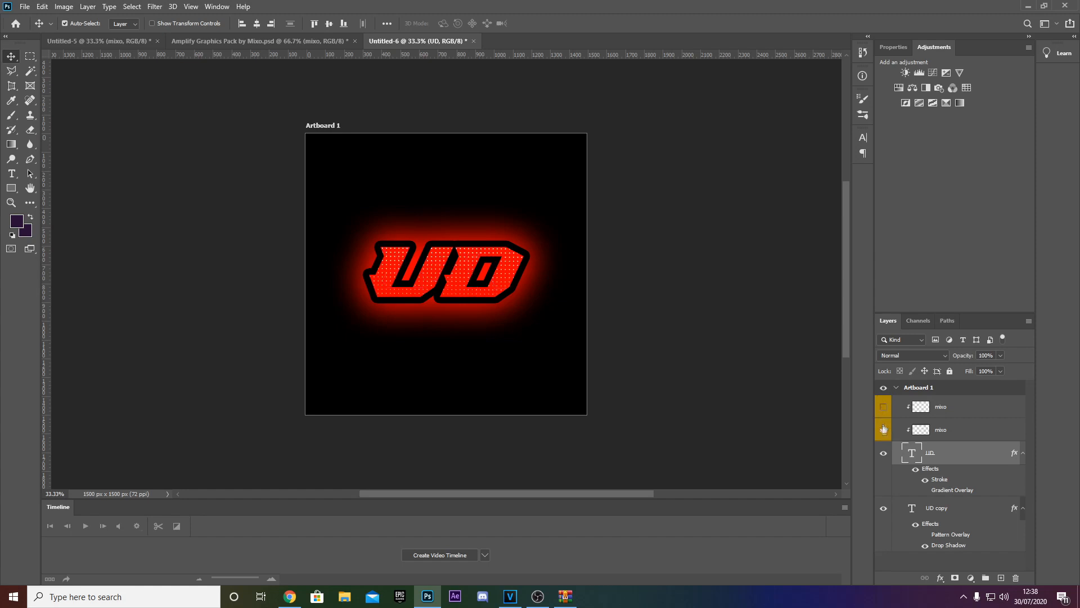